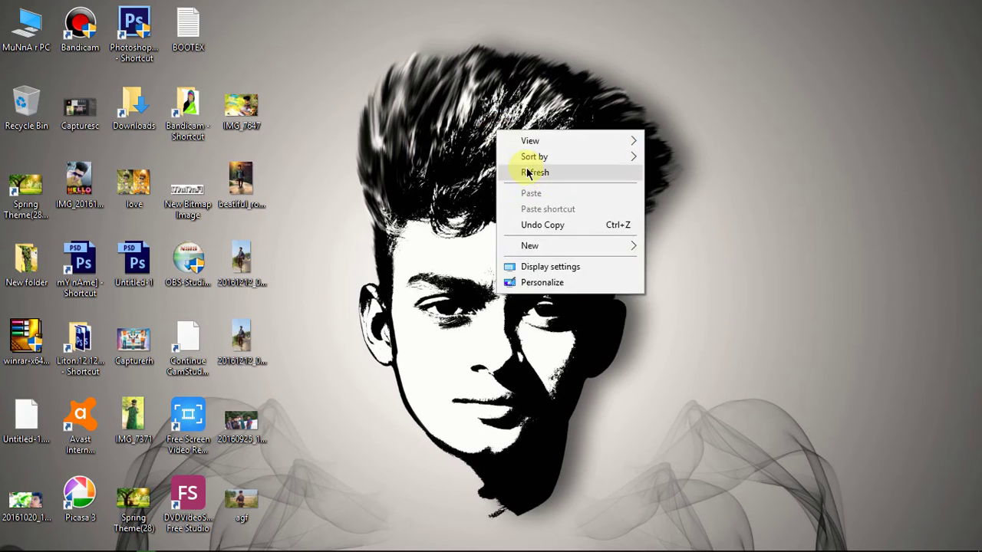
- Refresh the Windows desktop and switch to the empty Photoshop window
click(597, 253)
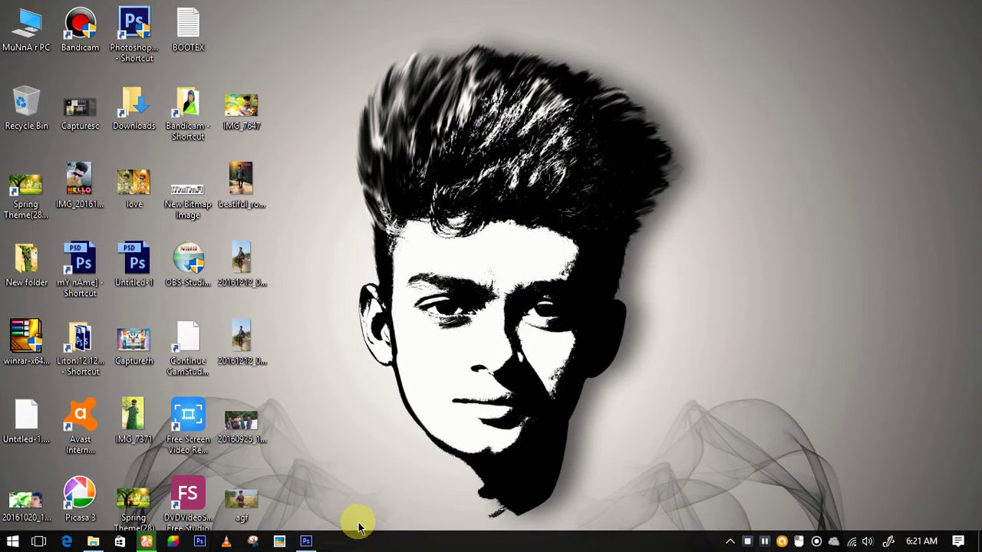
click(300, 535)
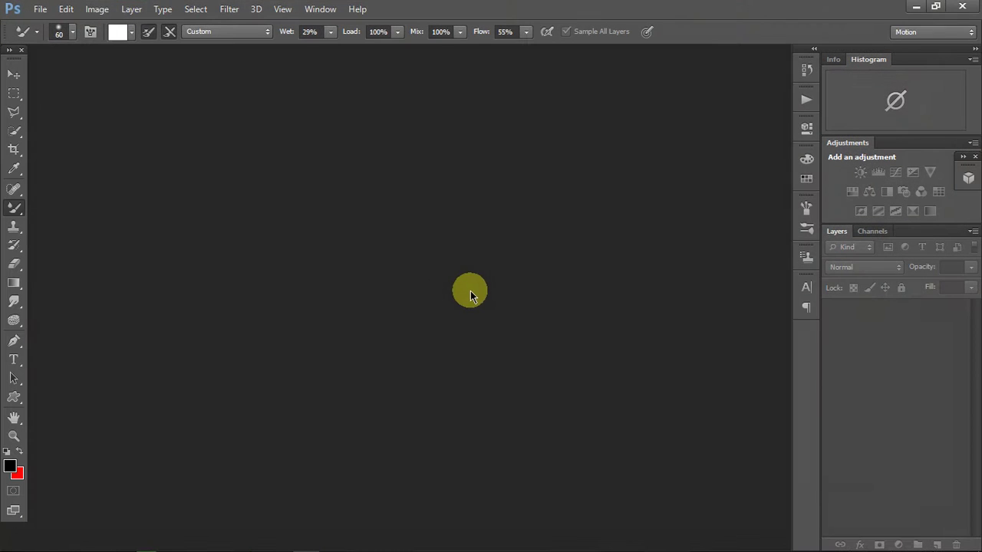
- Open the young man's riverside JPG from Downloads and zoom in on it
double_click(470, 291)
click(47, 119)
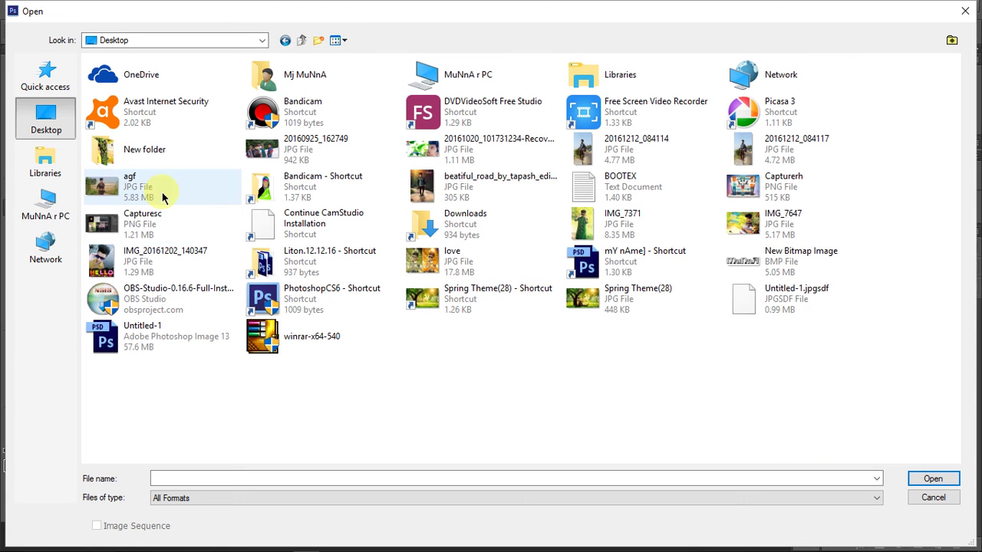
double_click(468, 224)
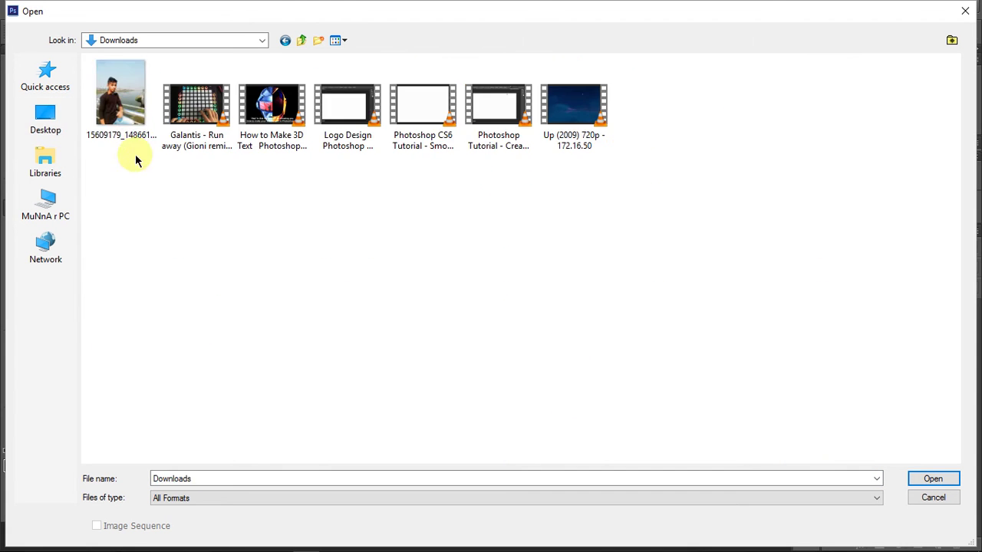
double_click(125, 114)
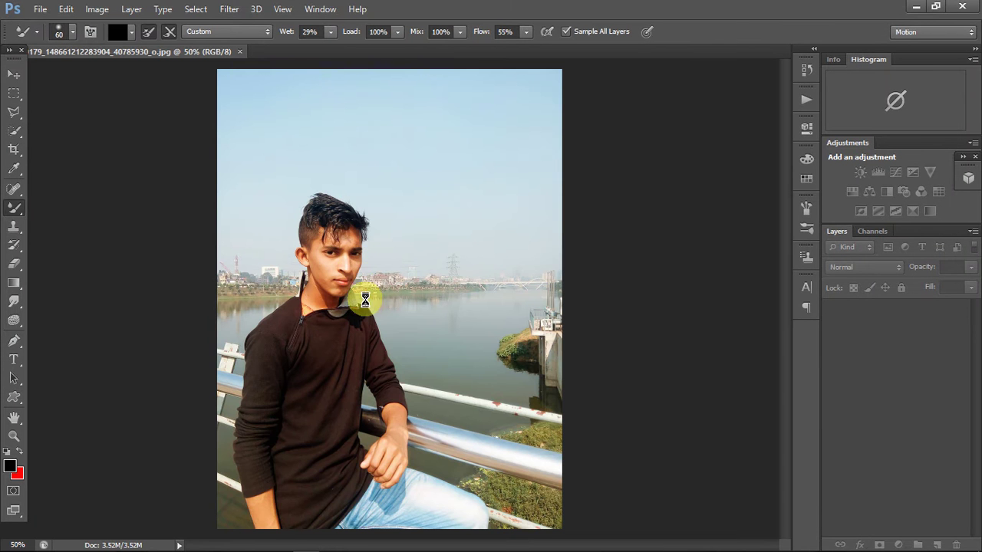
scroll(220, 348, up, 2)
scroll(221, 347, up, 2)
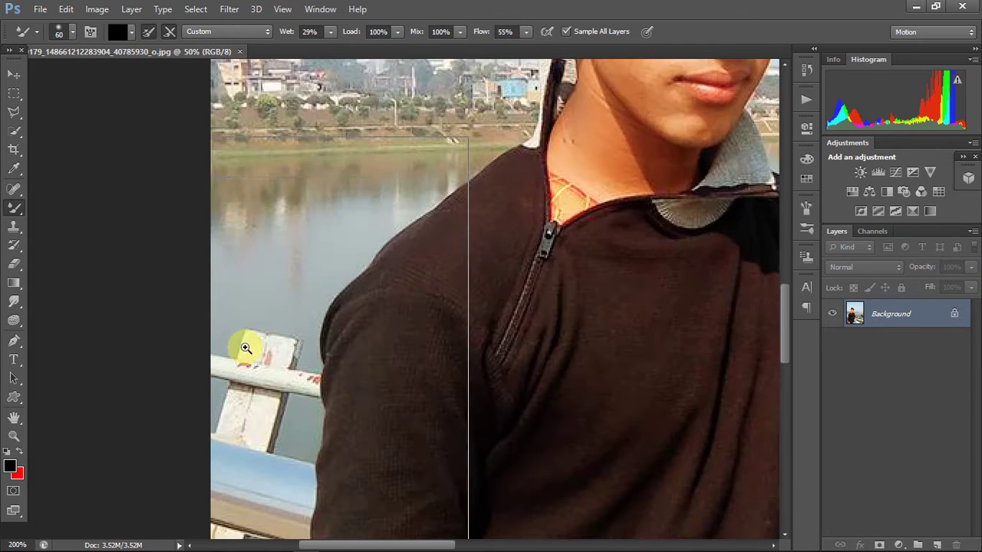
scroll(247, 346, up, 2)
scroll(263, 379, up, 2)
scroll(368, 256, up, 1)
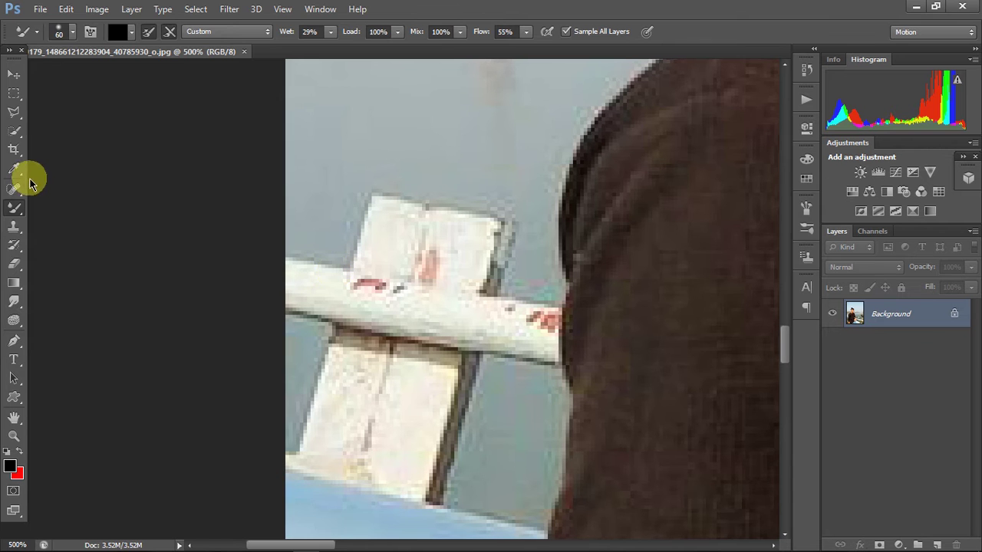
- Switch to the Pen tool in Path mode and trace the railing board's edges
click(14, 113)
click(21, 350)
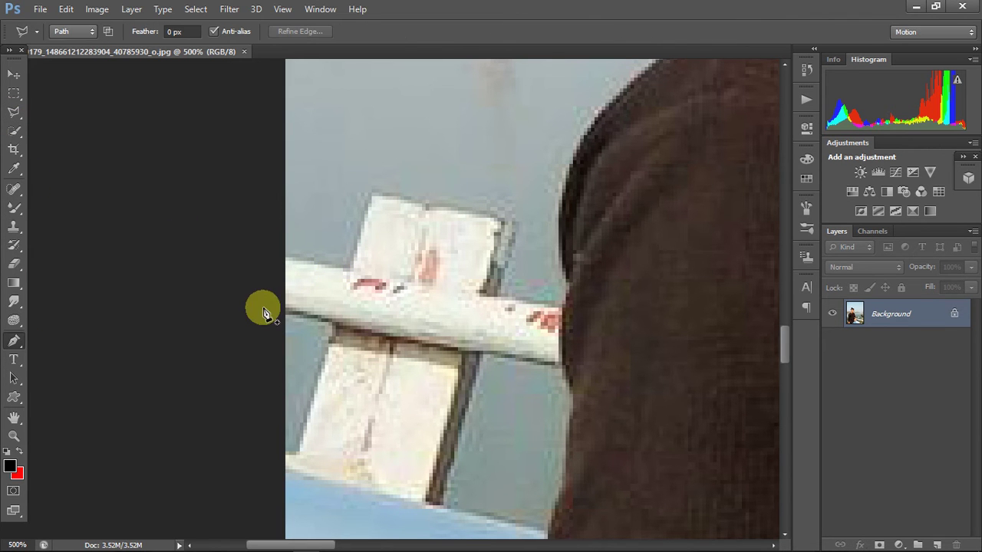
click(281, 254)
click(347, 269)
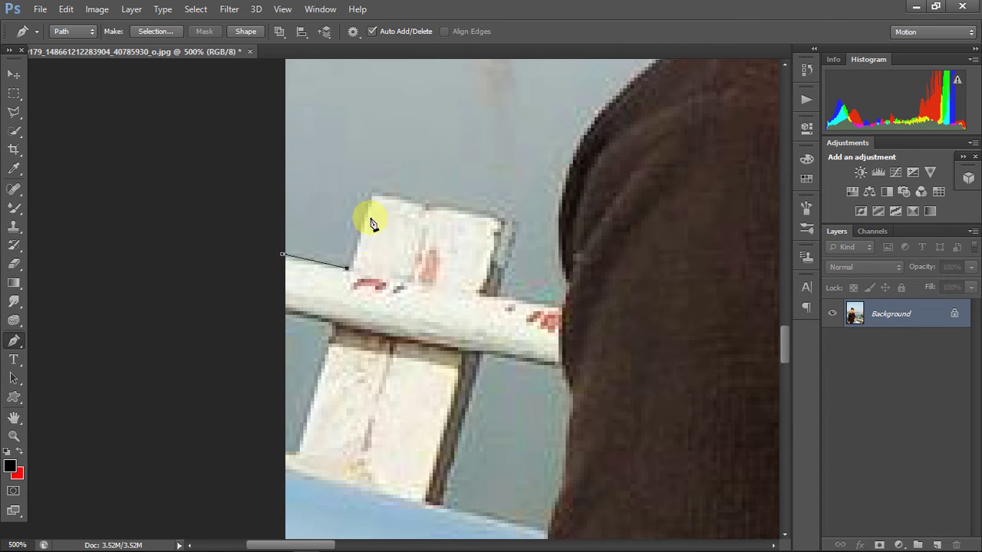
click(376, 195)
click(476, 207)
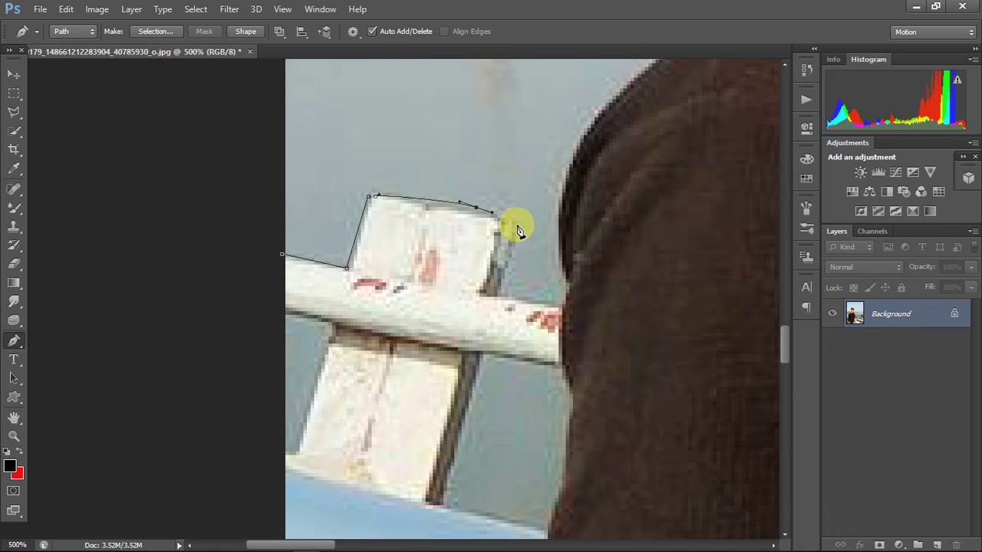
click(519, 225)
click(502, 296)
- Trace the path up the jacket's edge to the shoulder
click(562, 301)
click(568, 283)
click(559, 250)
click(557, 222)
click(562, 171)
click(575, 149)
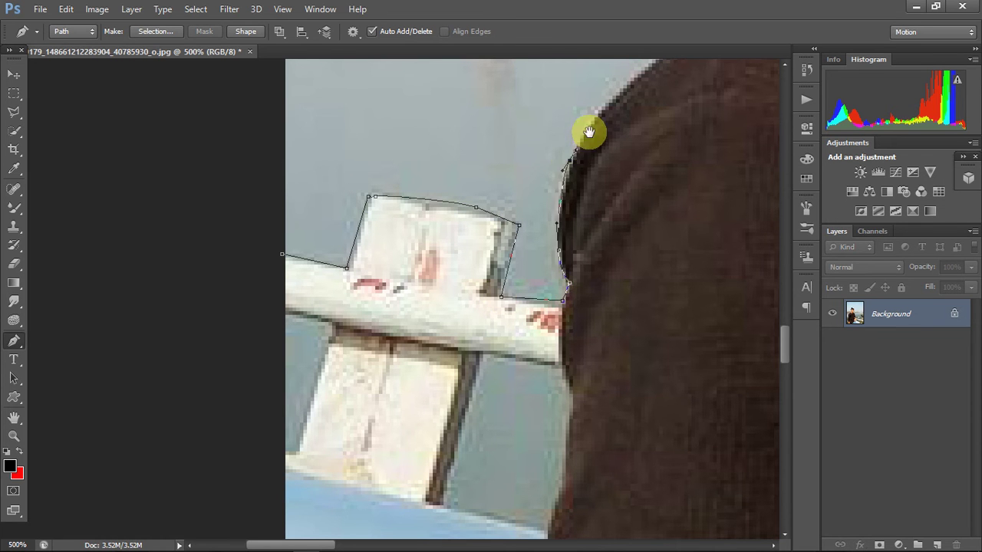
drag(588, 131, 405, 320)
mouse_move(480, 243)
mouse_down()
mouse_move(539, 198)
mouse_move(449, 315)
mouse_up()
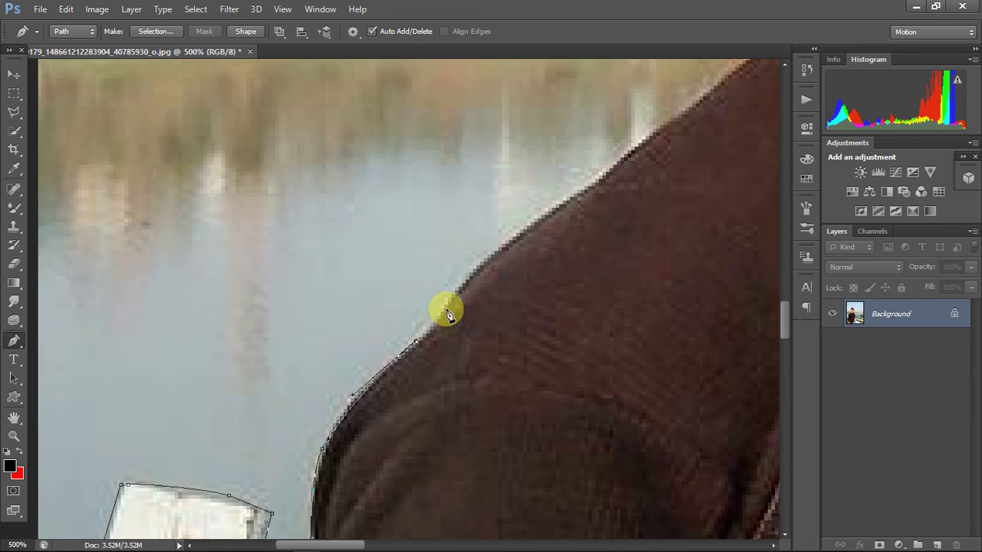
- Add curved anchors along the jacket shoulder toward the neck
click(456, 289)
drag(509, 281, 392, 353)
mouse_move(432, 307)
mouse_down()
mouse_move(491, 287)
mouse_move(376, 385)
mouse_up()
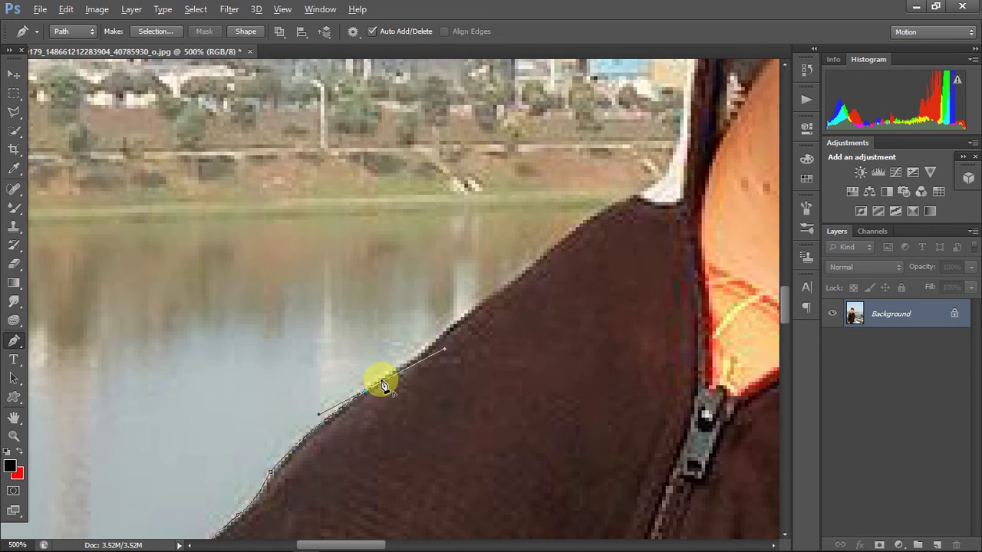
drag(481, 302, 499, 292)
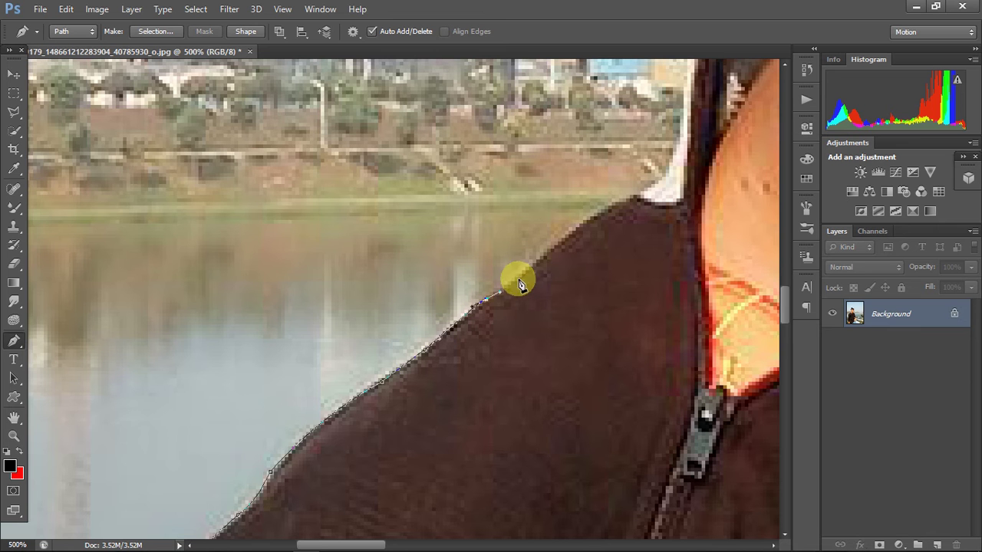
click(557, 242)
click(600, 209)
drag(638, 202, 431, 414)
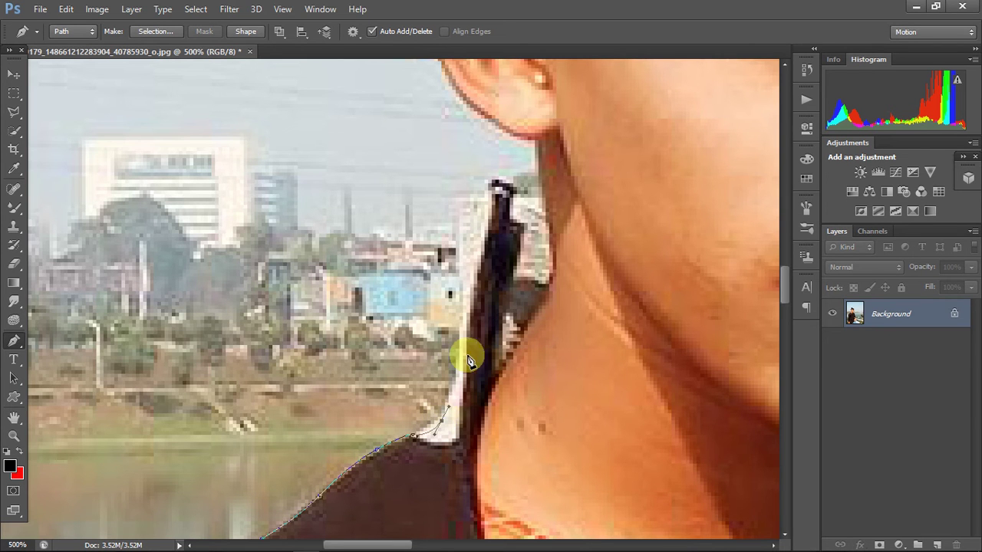
- Extend the path to the collar tip and connect it to the neck
click(480, 311)
drag(449, 335, 451, 330)
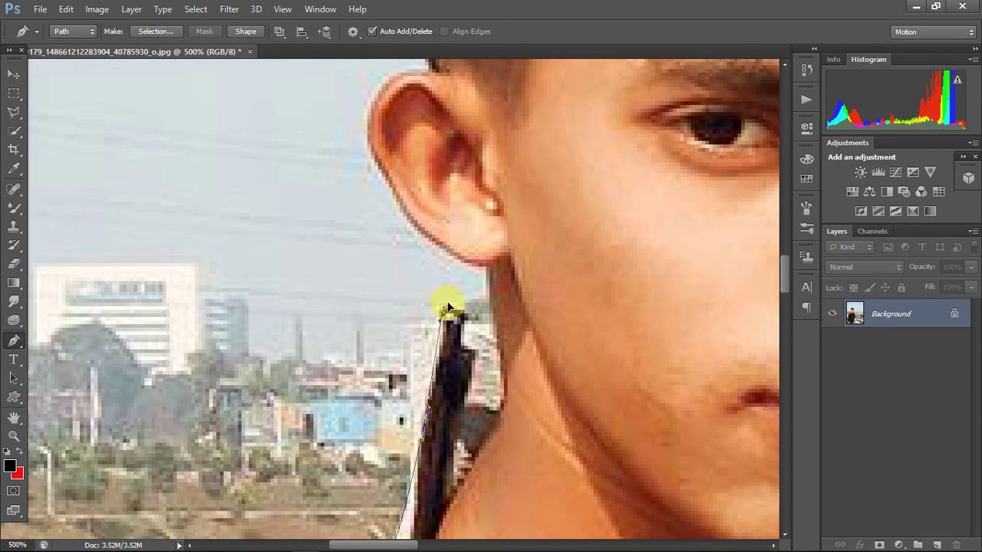
click(461, 314)
scroll(453, 364, down, 5)
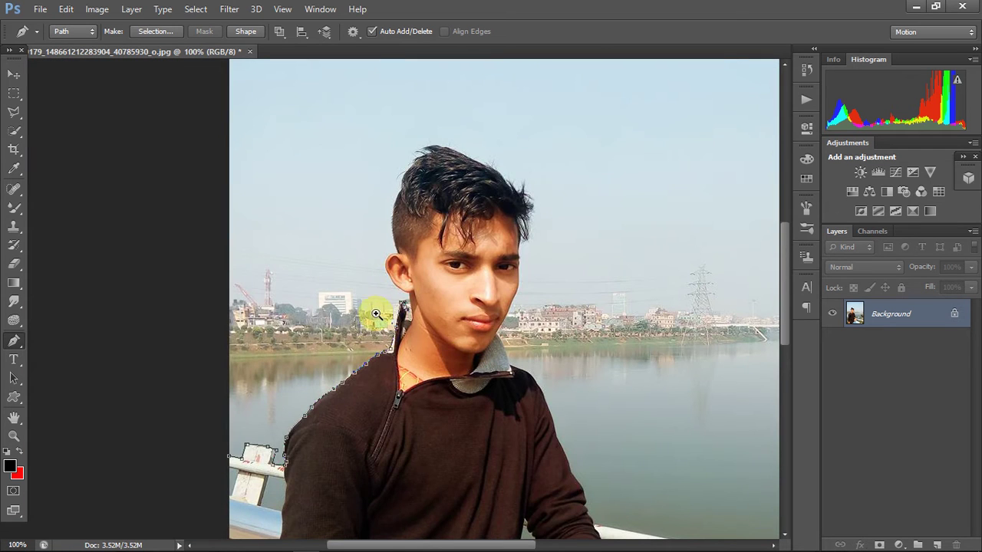
scroll(416, 315, up, 1)
scroll(456, 290, up, 1)
scroll(461, 287, up, 1)
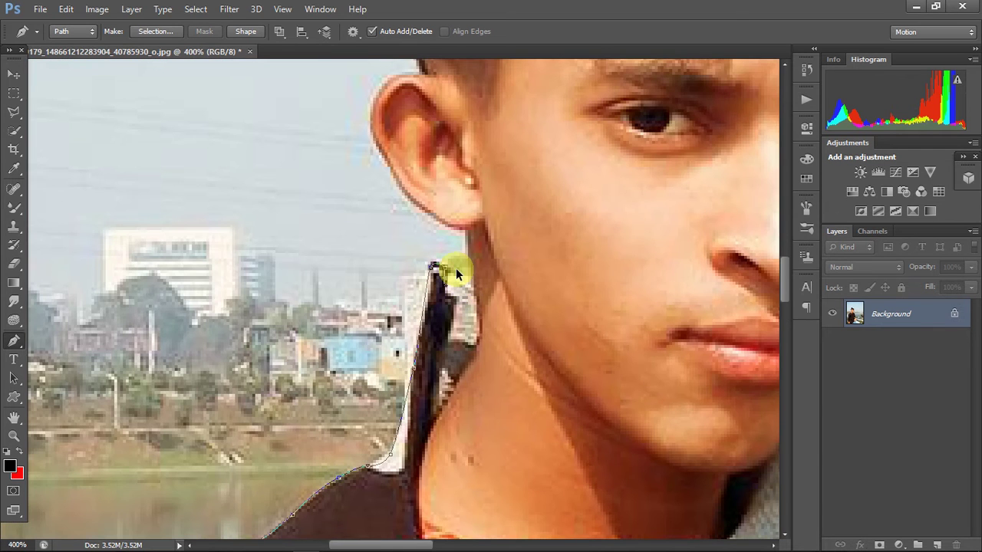
click(469, 276)
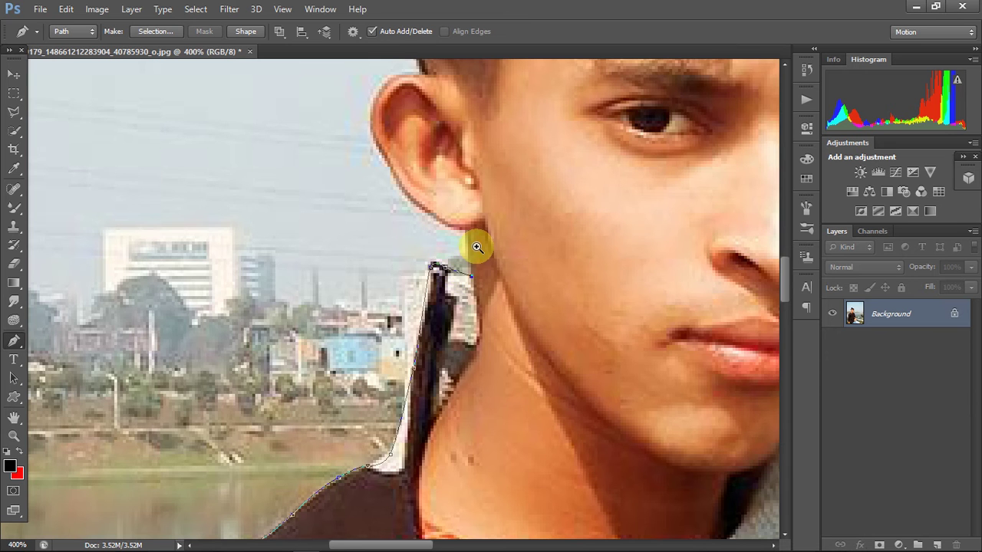
scroll(476, 246, up, 1)
- Trace the path around the earlobe and the top of the ear, undoing one misplaced curve
click(468, 286)
scroll(407, 396, up, 2)
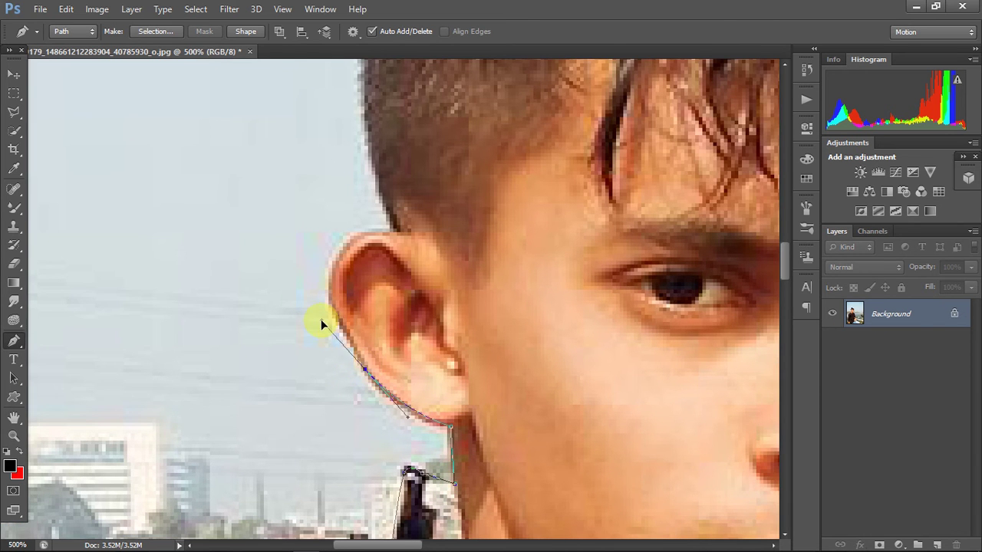
alt+click(366, 372)
drag(371, 199, 351, 241)
key(ctrl+z)
drag(380, 204, 369, 202)
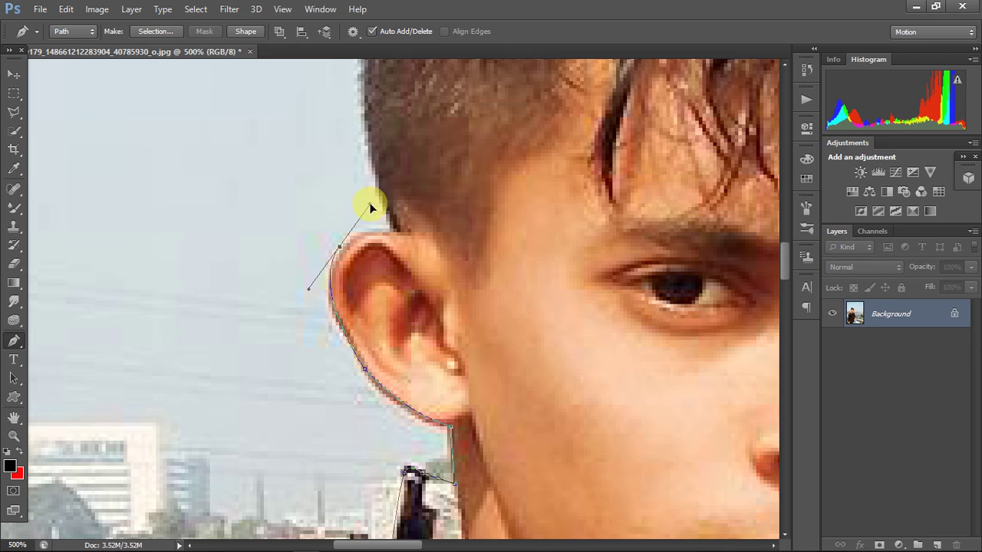
alt+click(340, 247)
drag(431, 241, 340, 465)
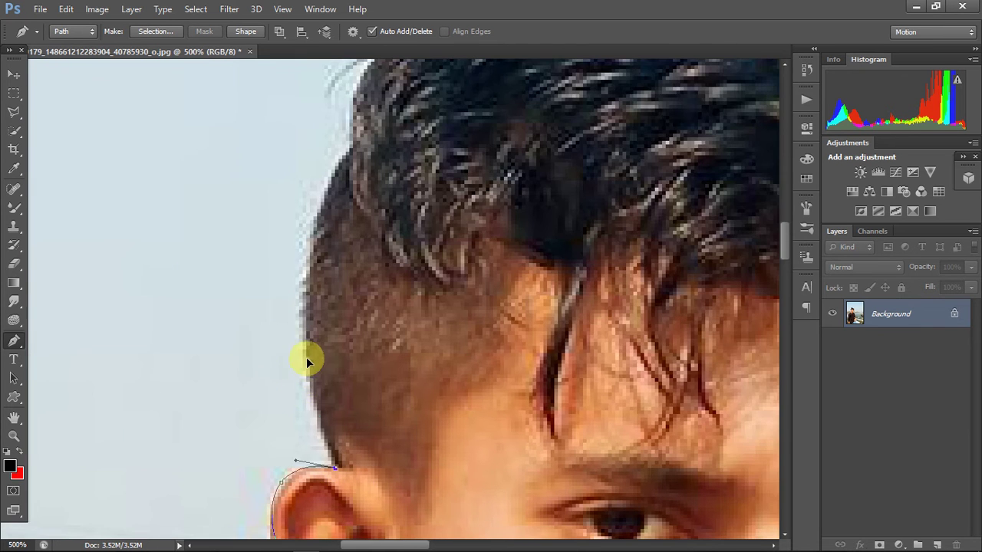
- Continue the path up the hairline, across the hair and down to the temple
drag(307, 346, 307, 339)
mouse_move(315, 226)
mouse_down()
mouse_move(324, 195)
mouse_move(314, 306)
mouse_up()
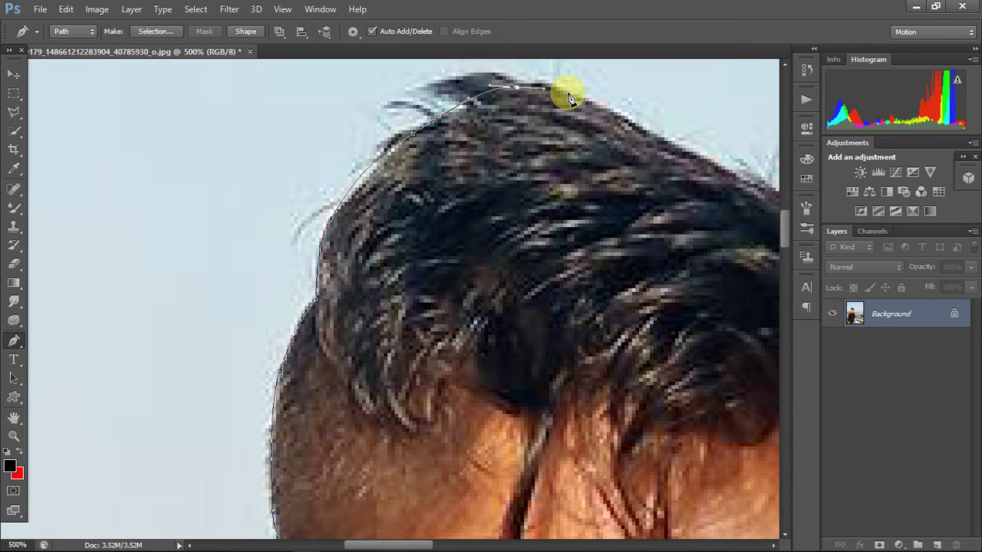
drag(565, 92, 296, 103)
drag(369, 128, 380, 141)
click(576, 329)
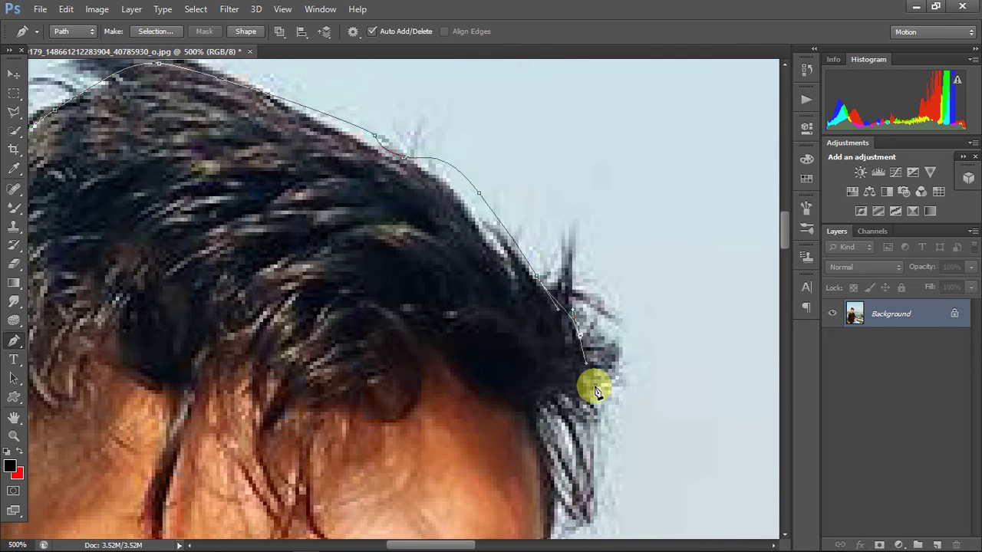
drag(592, 383, 554, 212)
click(533, 271)
click(532, 318)
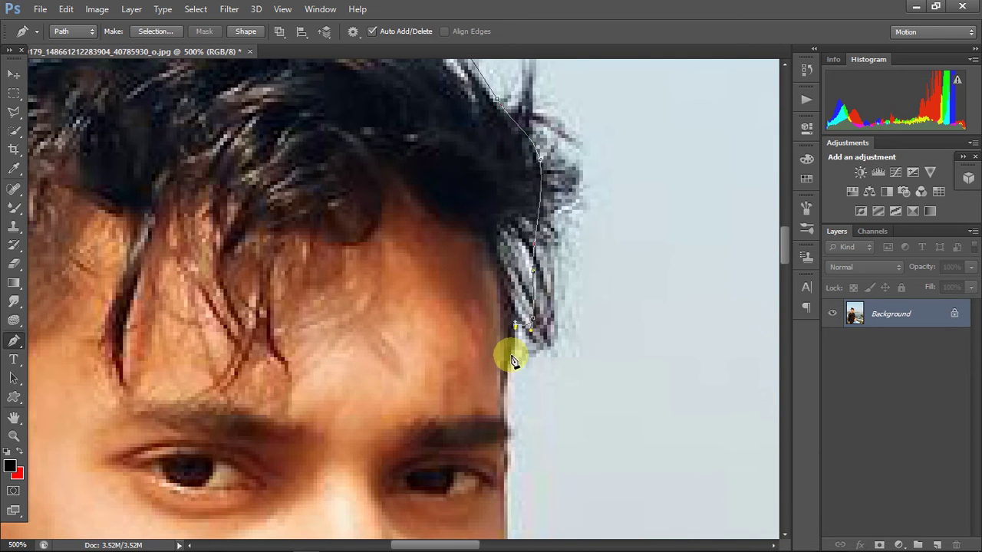
- Trace the path along the cheek, jawline and neck toward the shoulder
drag(506, 411, 534, 199)
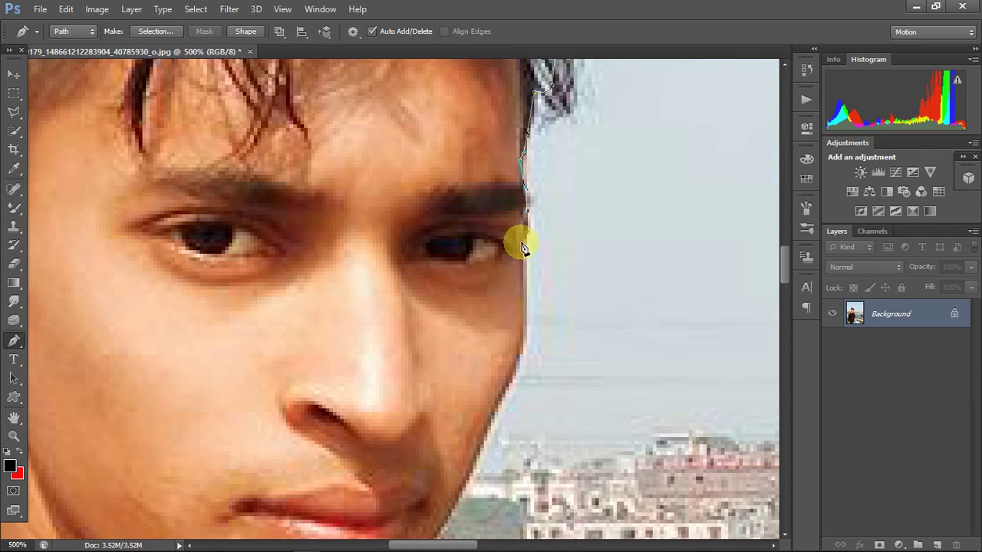
scroll(521, 245, down, 3)
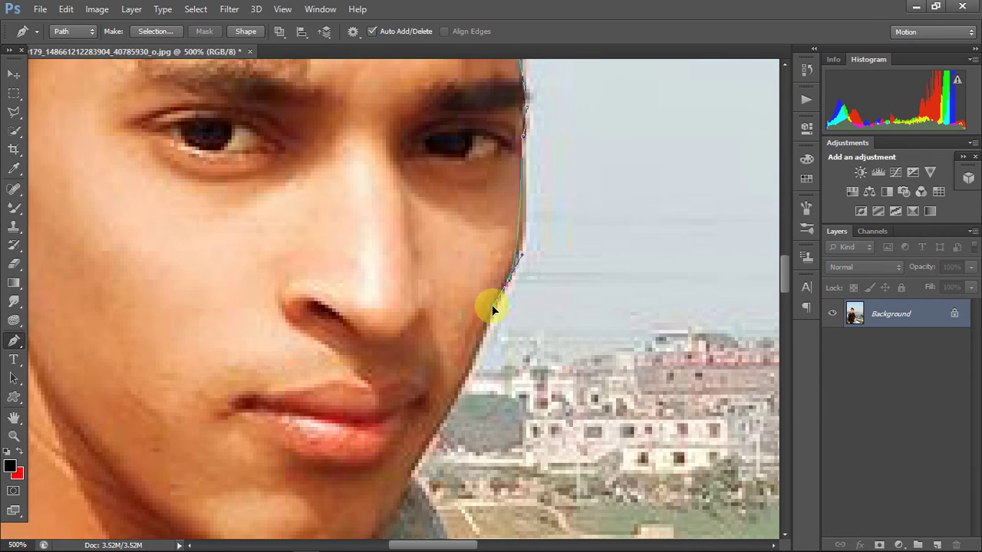
drag(483, 335, 507, 287)
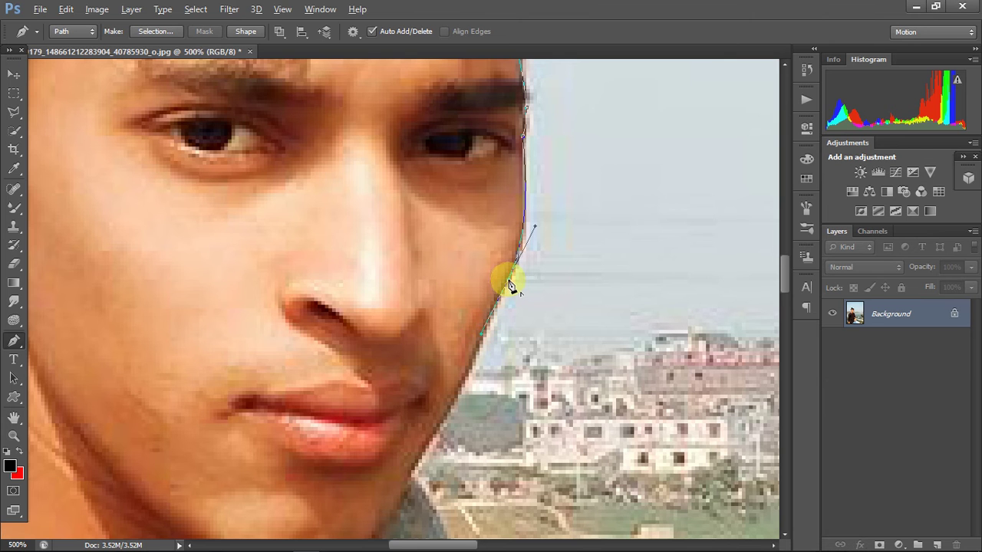
drag(455, 401, 438, 431)
mouse_move(408, 473)
mouse_down()
mouse_move(424, 495)
mouse_move(379, 269)
mouse_up()
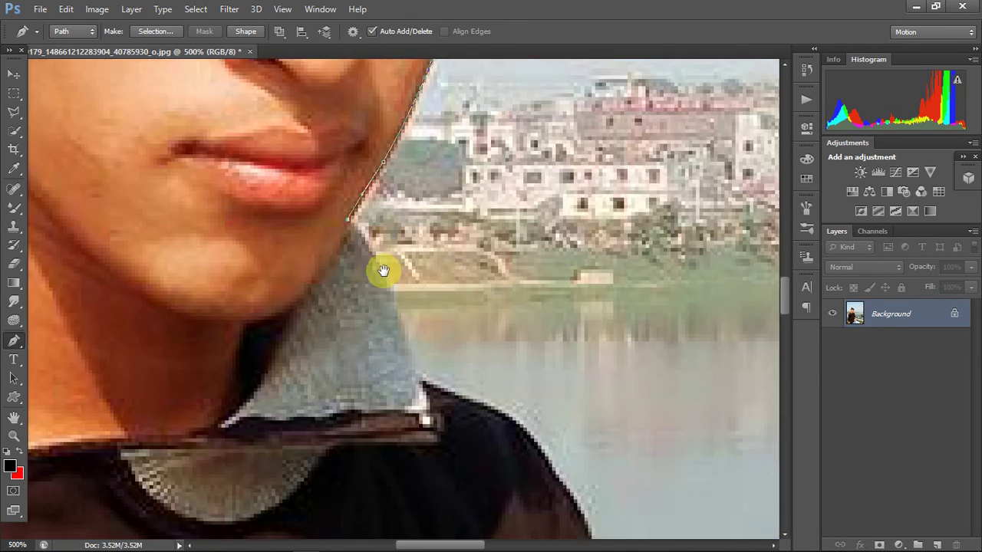
drag(395, 301, 404, 339)
drag(412, 372, 424, 385)
mouse_move(478, 411)
mouse_down()
mouse_move(350, 259)
mouse_move(413, 322)
mouse_up()
- Extend the path over the shirt's shoulder and down its edge
drag(453, 383, 407, 237)
drag(399, 338, 401, 258)
drag(414, 317, 415, 326)
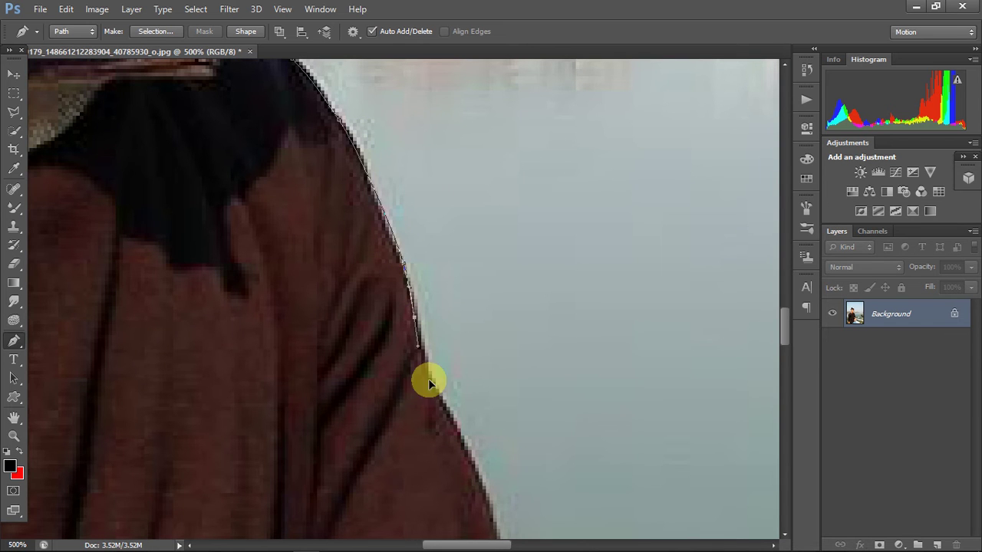
drag(428, 378, 376, 246)
click(401, 312)
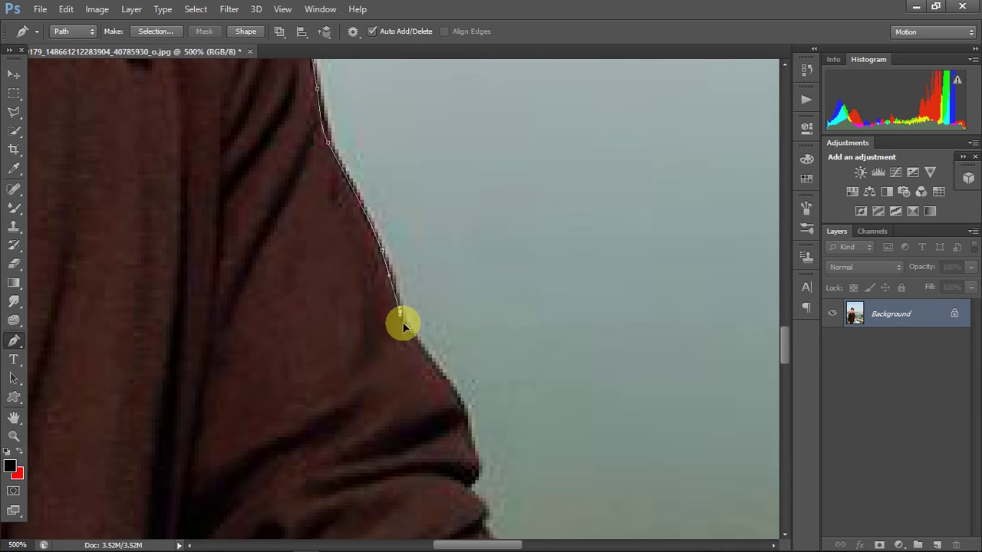
click(418, 334)
click(432, 357)
click(447, 382)
- Continue anchoring down the shirt edge to the white railing
drag(467, 429, 434, 187)
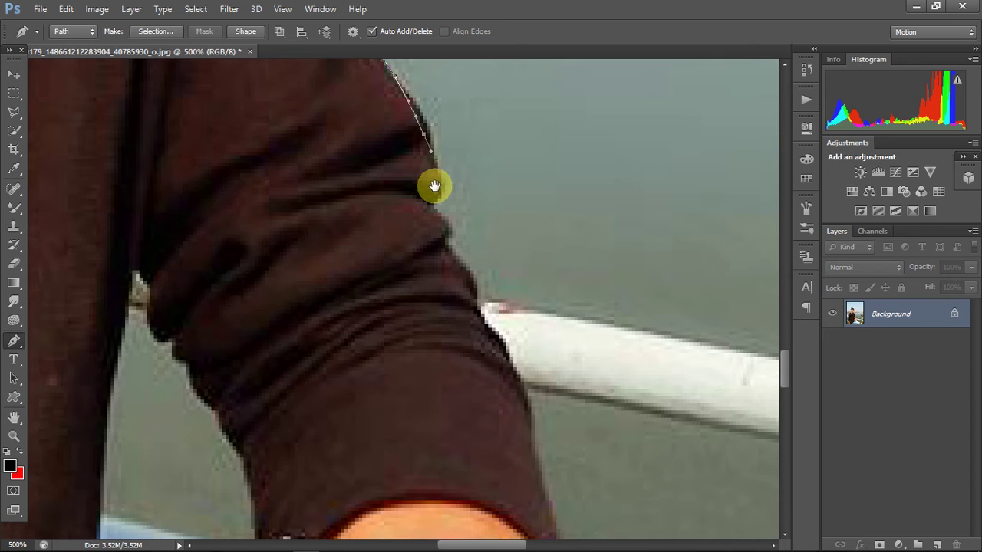
click(431, 203)
click(448, 227)
click(444, 242)
click(459, 260)
click(474, 278)
- Anchor the path at the image's right edge below the railing's right end
drag(558, 326, 394, 250)
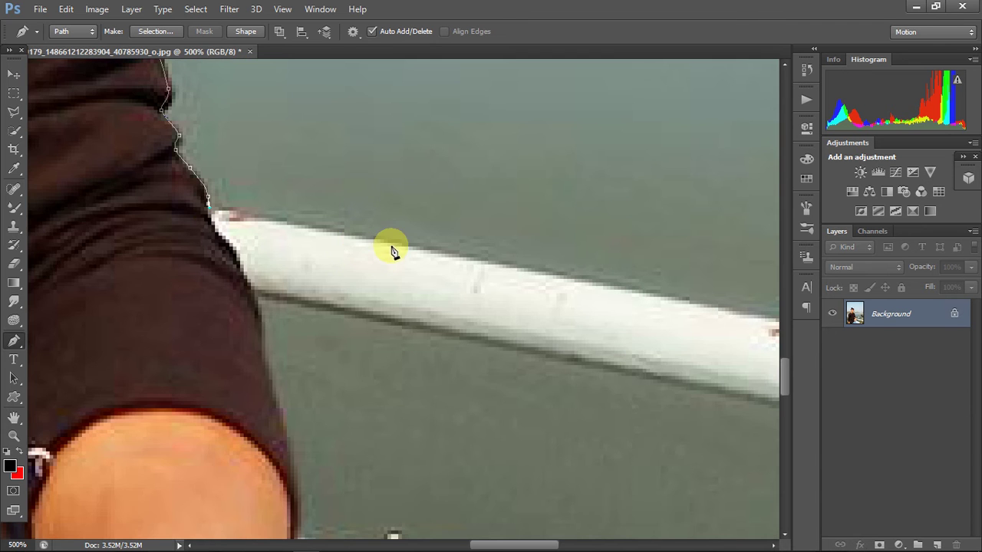
drag(558, 289, 439, 242)
drag(583, 245, 391, 208)
drag(628, 199, 410, 200)
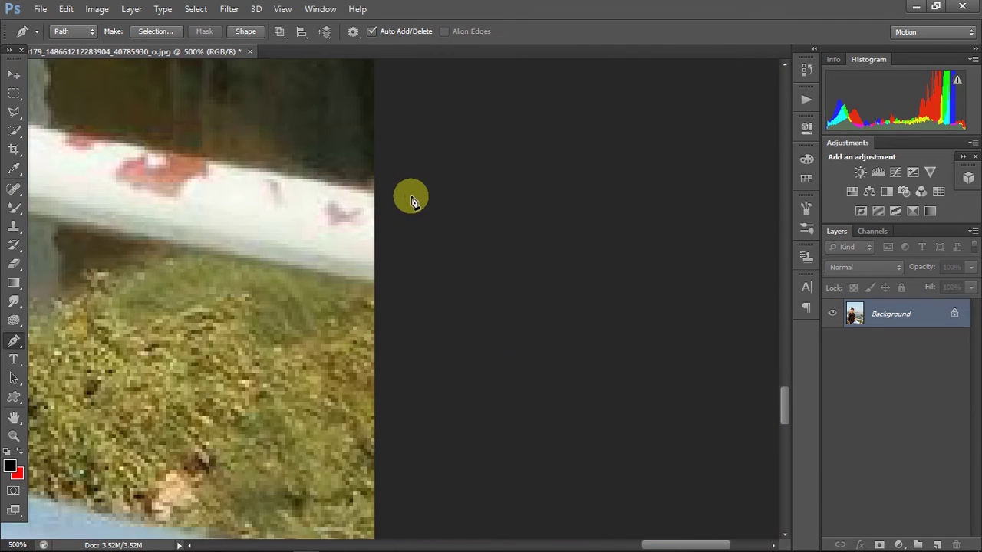
drag(370, 249, 563, 259)
click(583, 259)
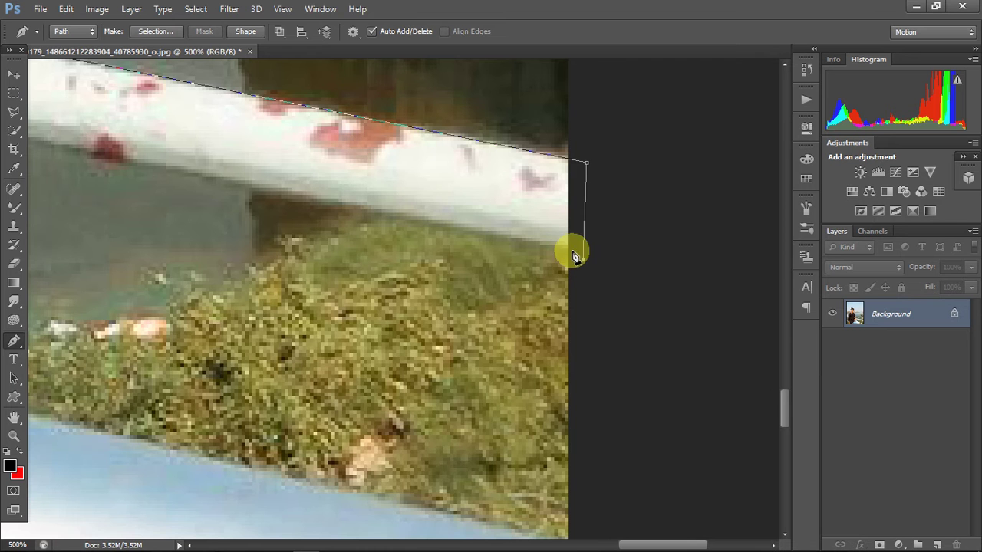
click(503, 238)
- Undo a stray anchor, then anchor where the railing meets the sleeve and down the arm
drag(268, 222, 471, 237)
drag(230, 215, 410, 228)
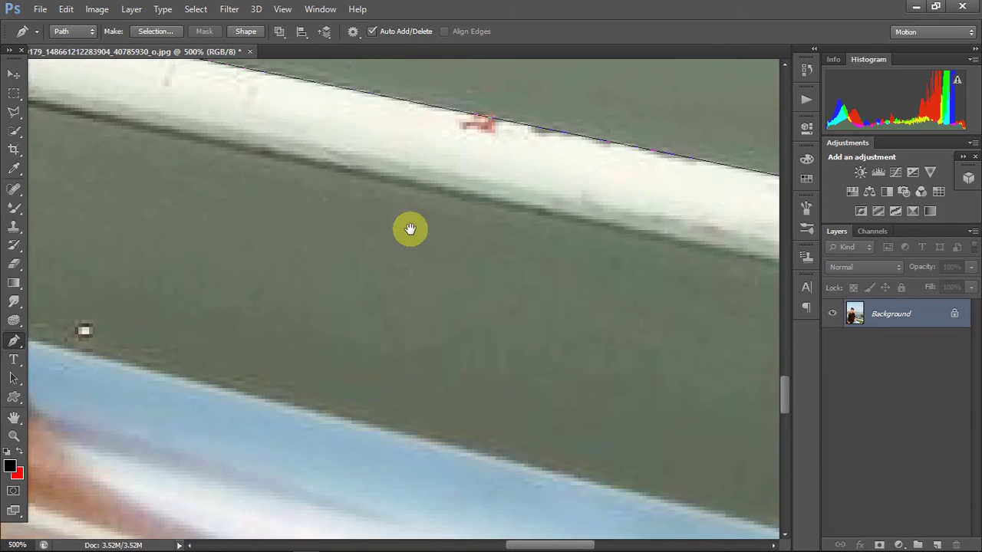
drag(190, 183, 314, 206)
drag(89, 115, 321, 203)
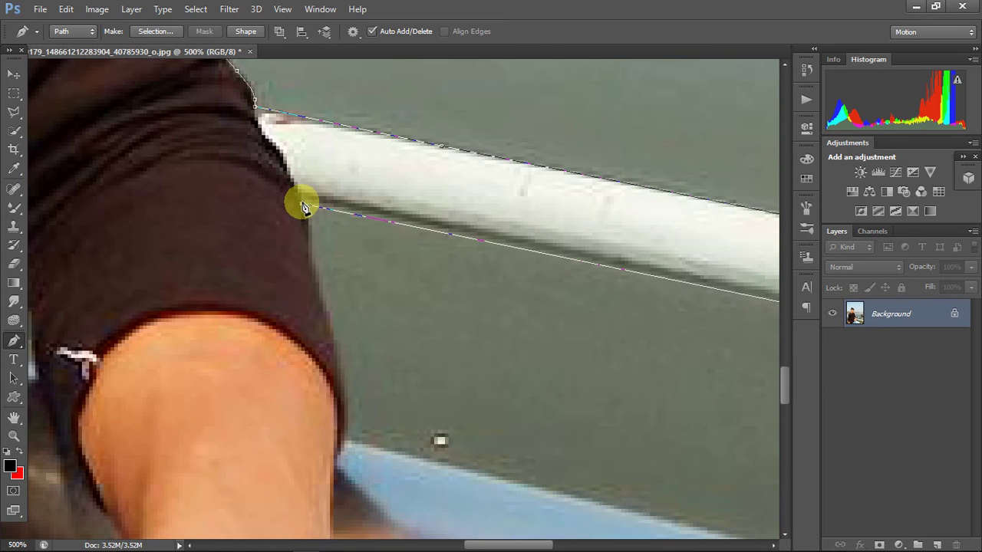
key(ctrl+z)
click(302, 201)
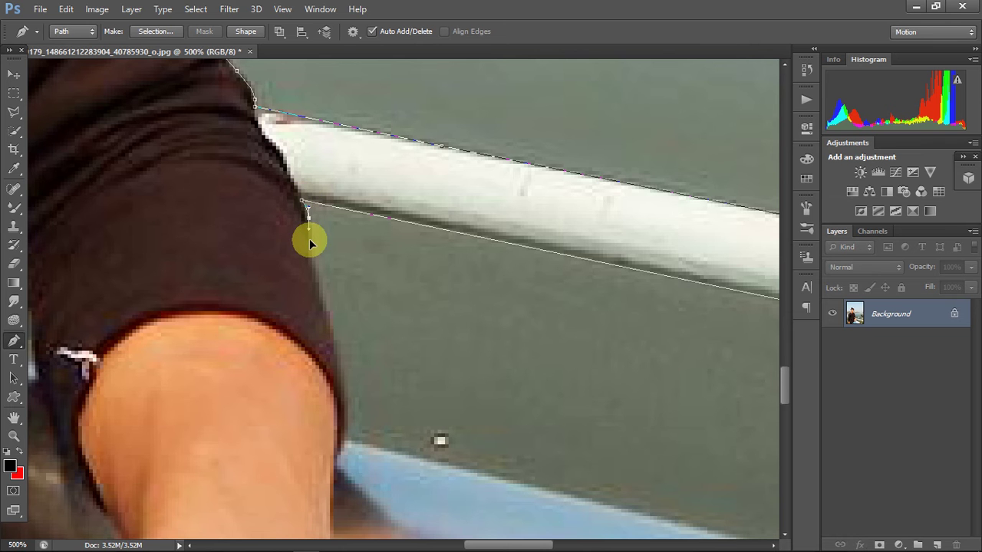
click(340, 367)
click(343, 408)
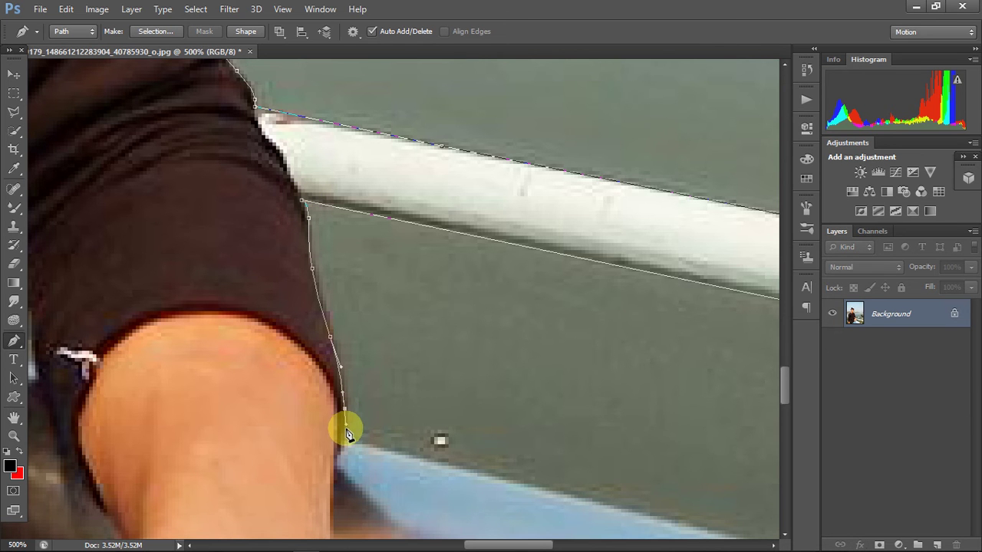
- Anchor the path down the image's right edge past the lower railing and grass
mouse_move(401, 450)
mouse_down()
mouse_move(424, 328)
mouse_move(212, 114)
mouse_move(172, 114)
mouse_up()
drag(400, 117, 408, 161)
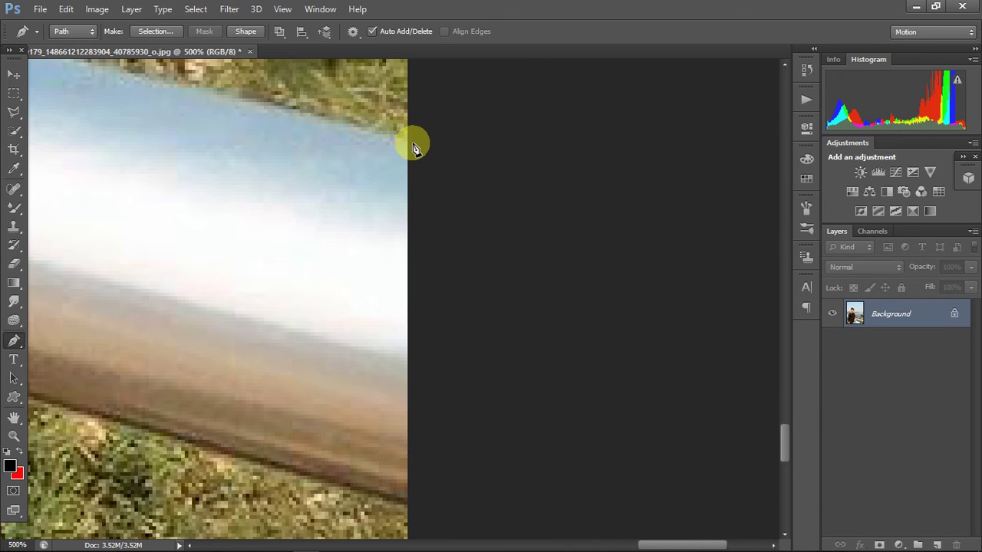
click(414, 148)
drag(324, 237, 457, 103)
click(552, 414)
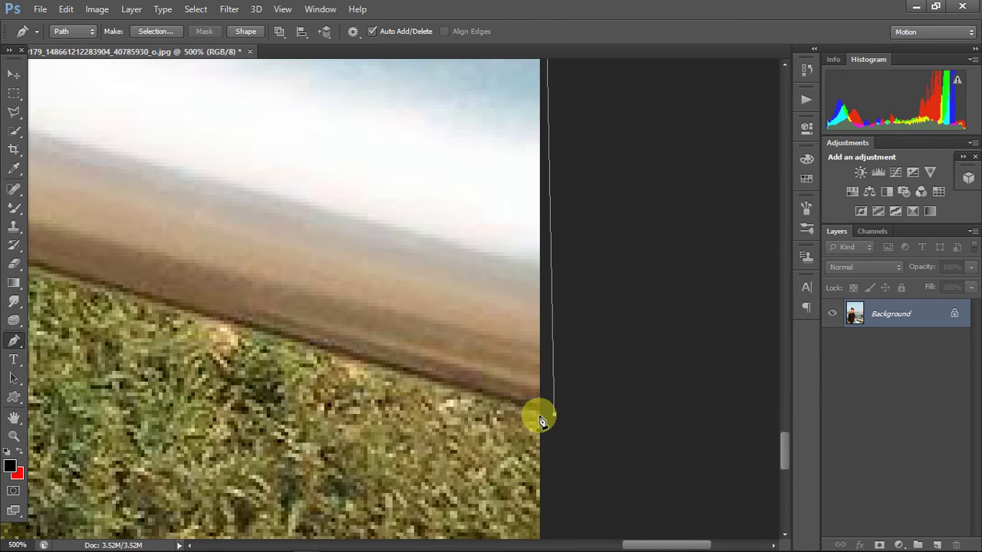
- Trace curved anchors down the edge of the hand
mouse_move(366, 357)
mouse_down()
mouse_move(357, 333)
mouse_move(256, 281)
mouse_move(415, 283)
mouse_up()
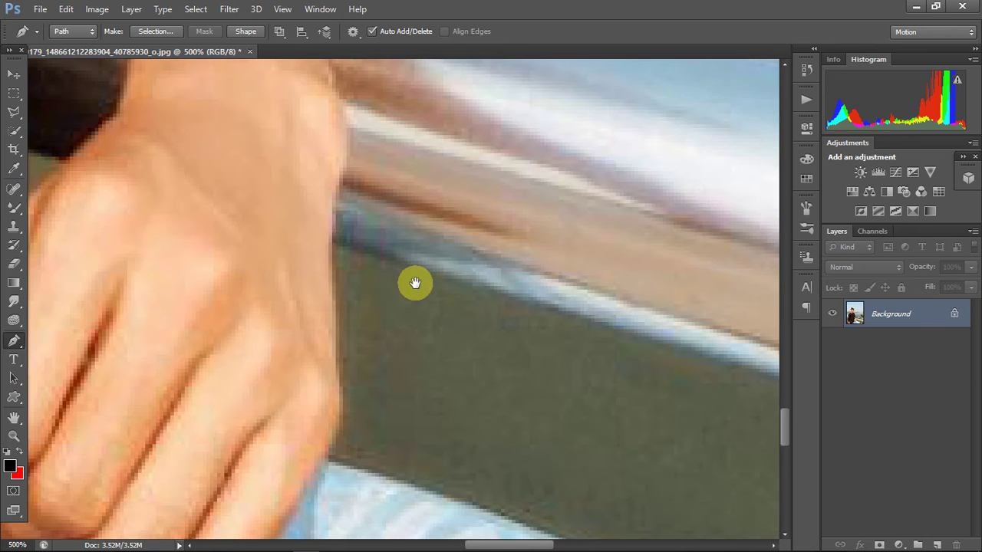
click(332, 244)
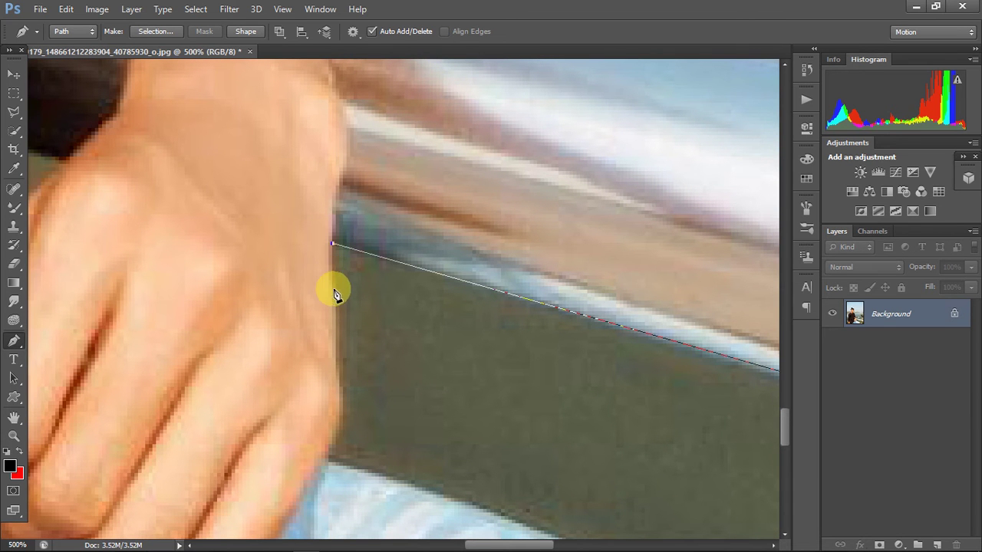
drag(335, 320, 336, 310)
drag(339, 382, 337, 424)
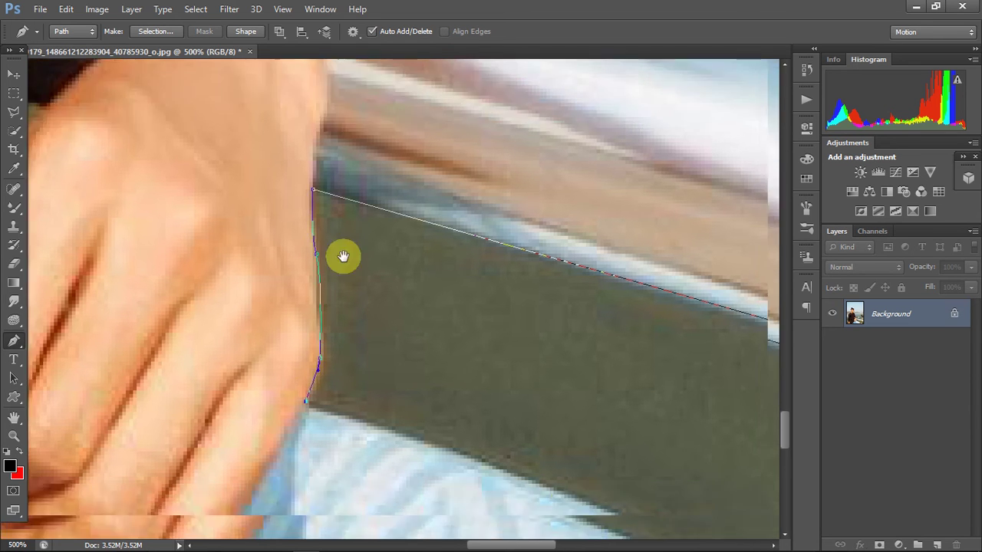
- Add curved anchors along the edge of the jeans
scroll(345, 256, down, 5)
scroll(344, 256, right, 4)
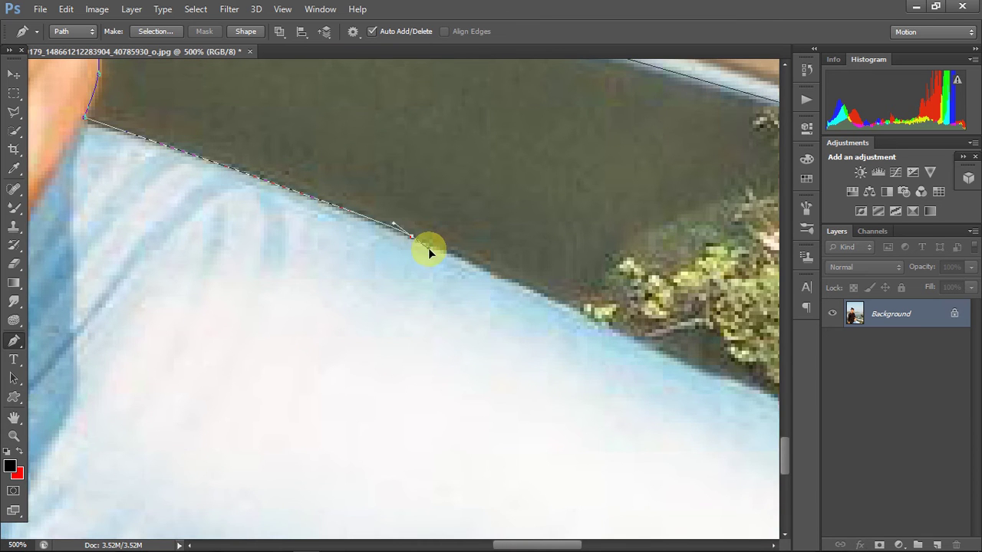
scroll(482, 273, down, 3)
scroll(483, 274, right, 5)
drag(428, 236, 462, 251)
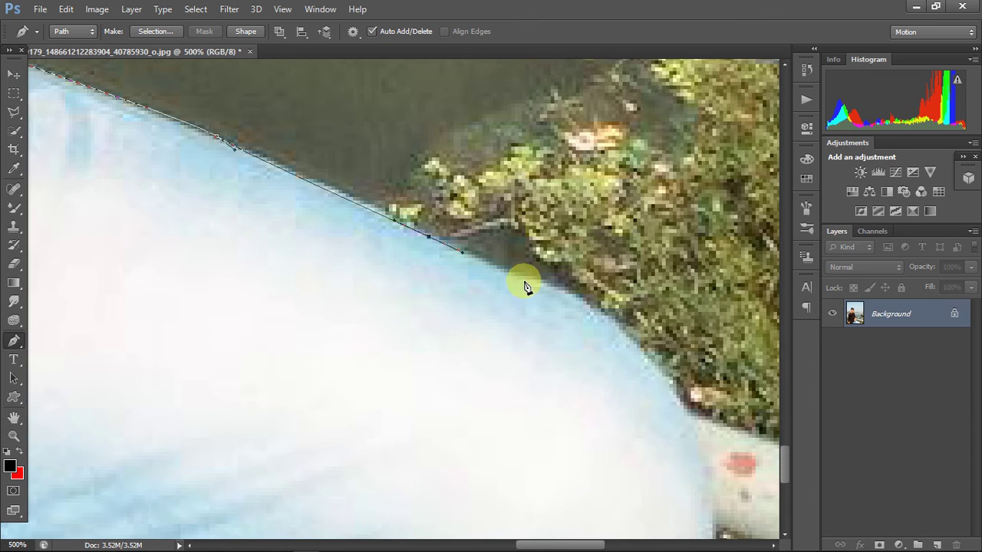
drag(562, 287, 589, 297)
drag(654, 366, 684, 408)
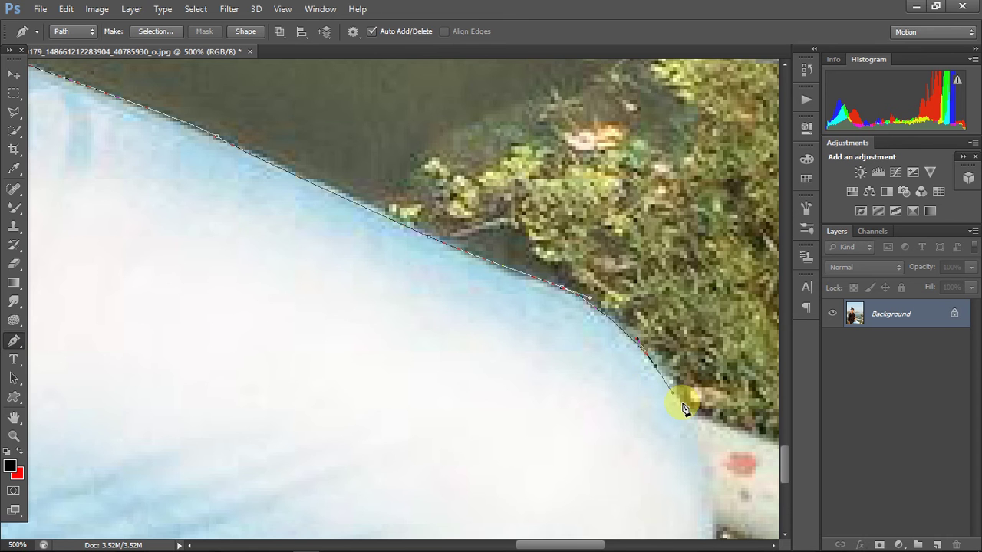
- Anchor the path at the image's bottom edge and curve it along the railing's underside
scroll(465, 309, down, 3)
scroll(464, 309, right, 5)
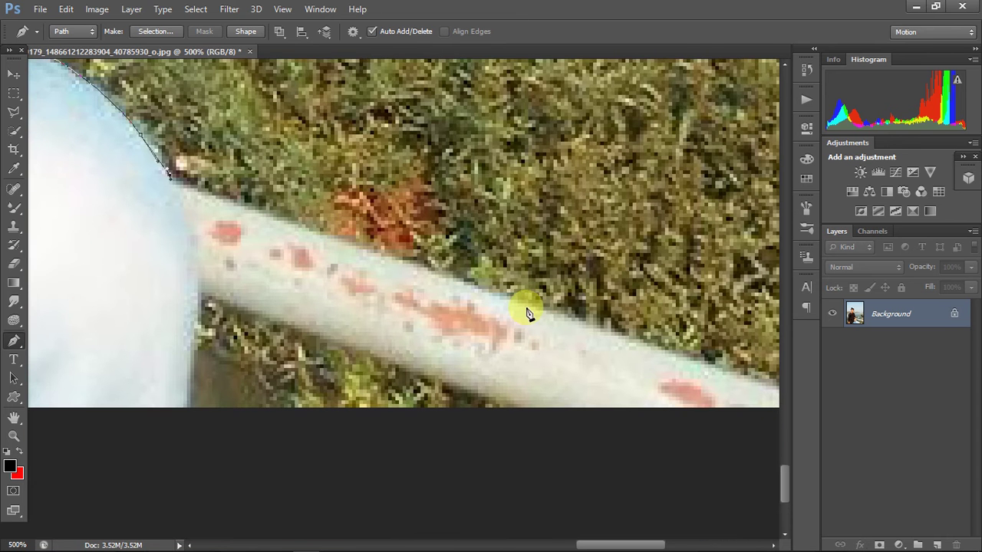
scroll(537, 314, down, 3)
scroll(559, 345, right, 5)
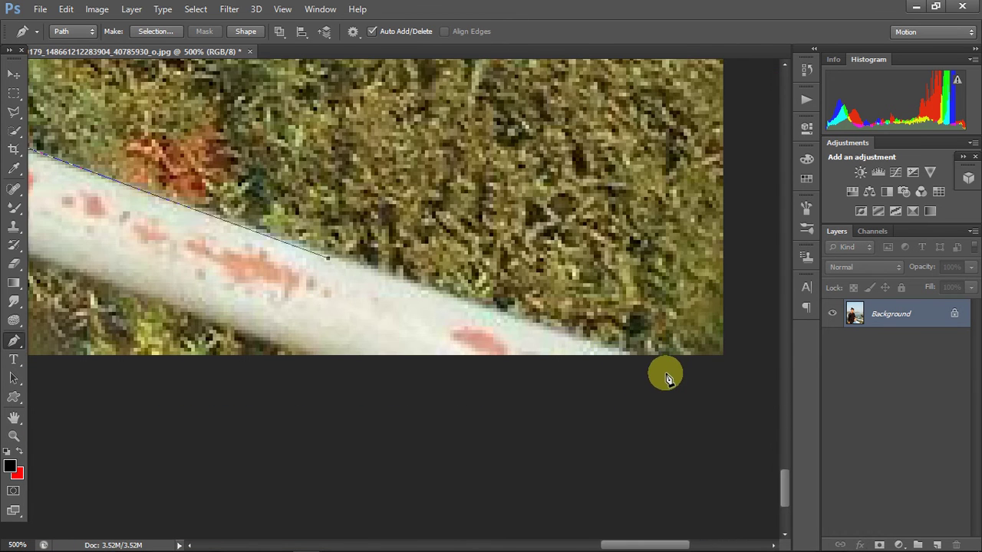
click(665, 374)
scroll(588, 391, left, 5)
drag(569, 381, 587, 371)
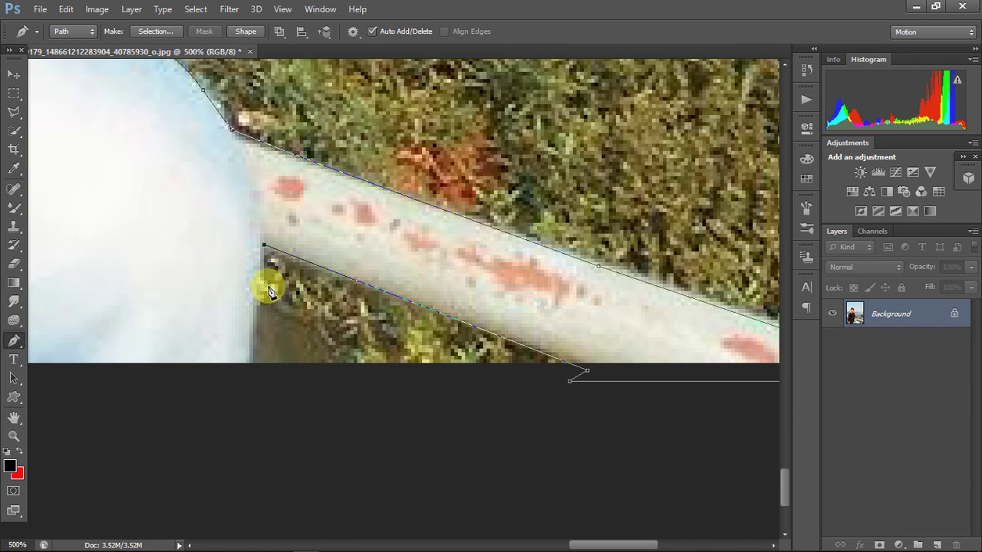
- Pan across the photo to follow the path along the bottom edge to the forearm
drag(248, 367, 248, 400)
scroll(373, 386, up, 1)
scroll(384, 376, left, 5)
scroll(407, 360, left, 3)
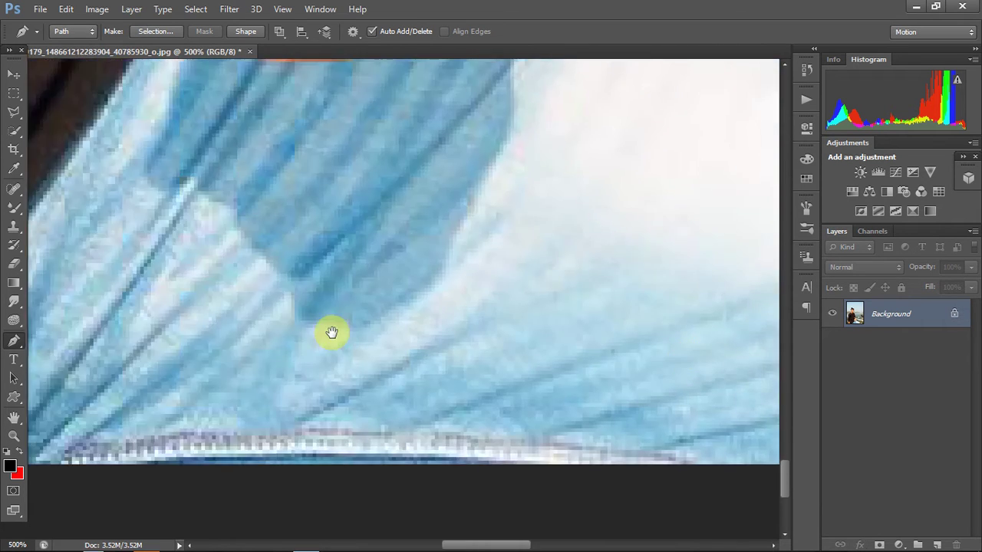
scroll(328, 333, left, 3)
scroll(541, 322, left, 3)
scroll(388, 292, left, 3)
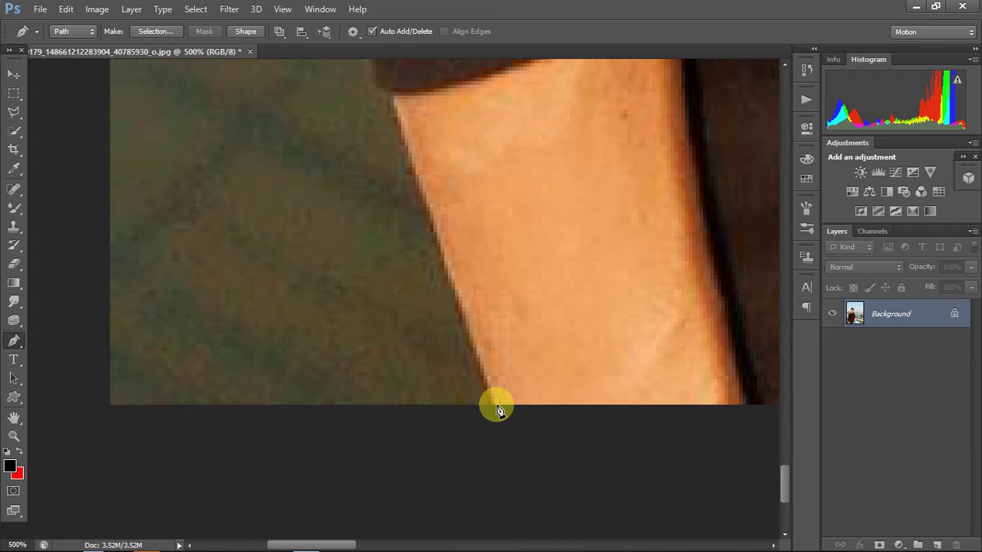
scroll(468, 307, up, 3)
scroll(445, 261, up, 3)
scroll(438, 214, up, 3)
scroll(430, 276, left, 1)
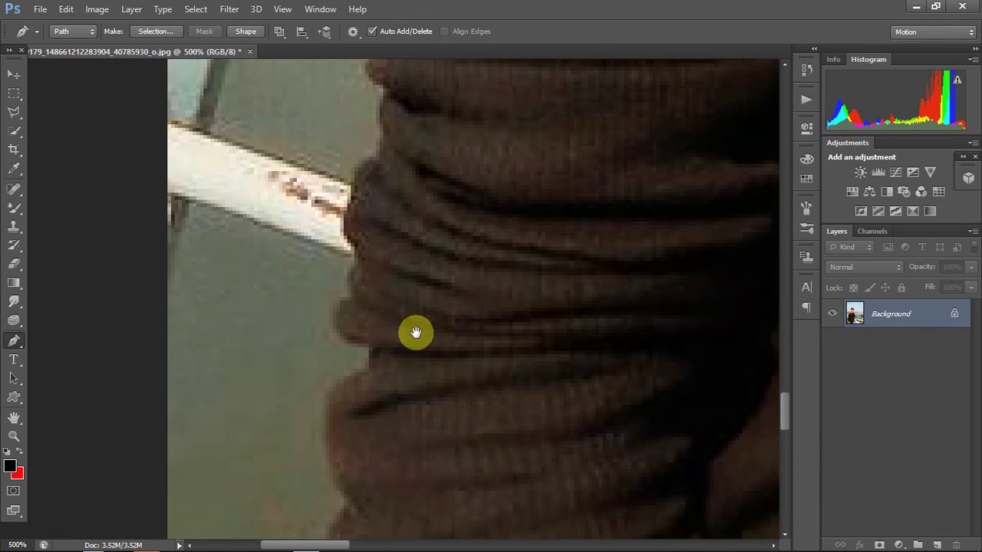
scroll(429, 230, down, 3)
scroll(423, 274, down, 2)
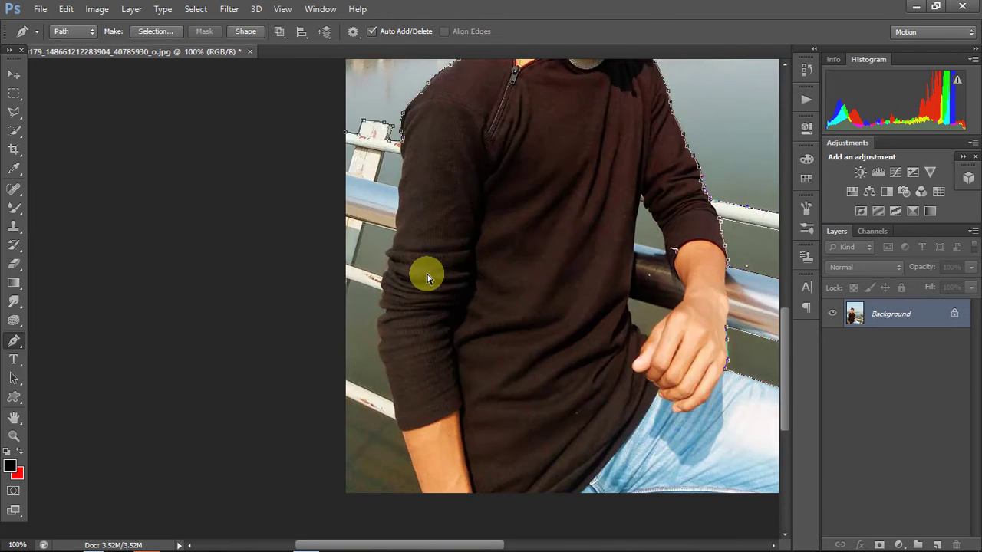
scroll(422, 345, down, 1)
scroll(409, 427, up, 1)
scroll(407, 307, up, 1)
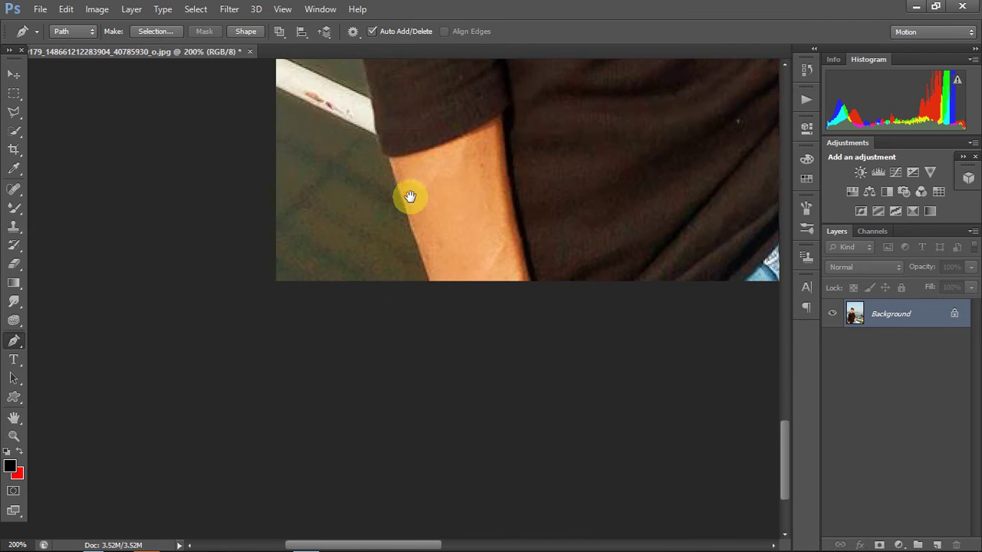
scroll(421, 269, up, 1)
- Place pen anchors at the forearm, sleeve cuff, railing junction and along the railing's left end
click(423, 310)
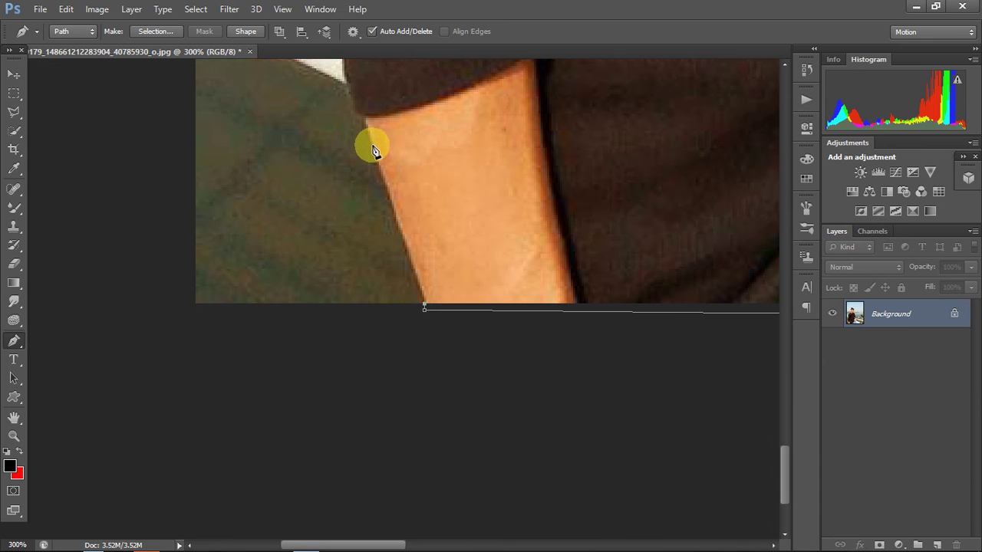
click(373, 147)
drag(372, 148, 424, 358)
click(411, 348)
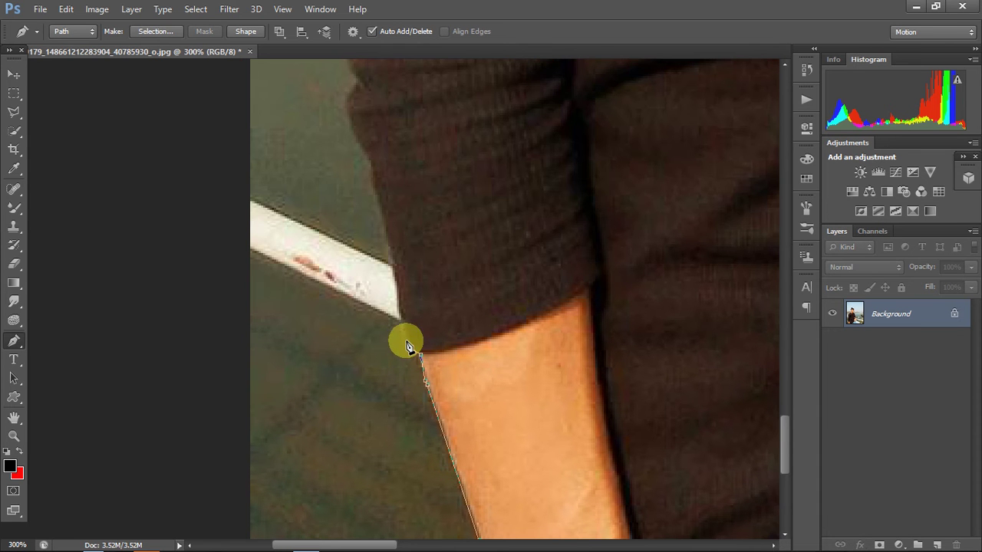
click(403, 322)
click(235, 242)
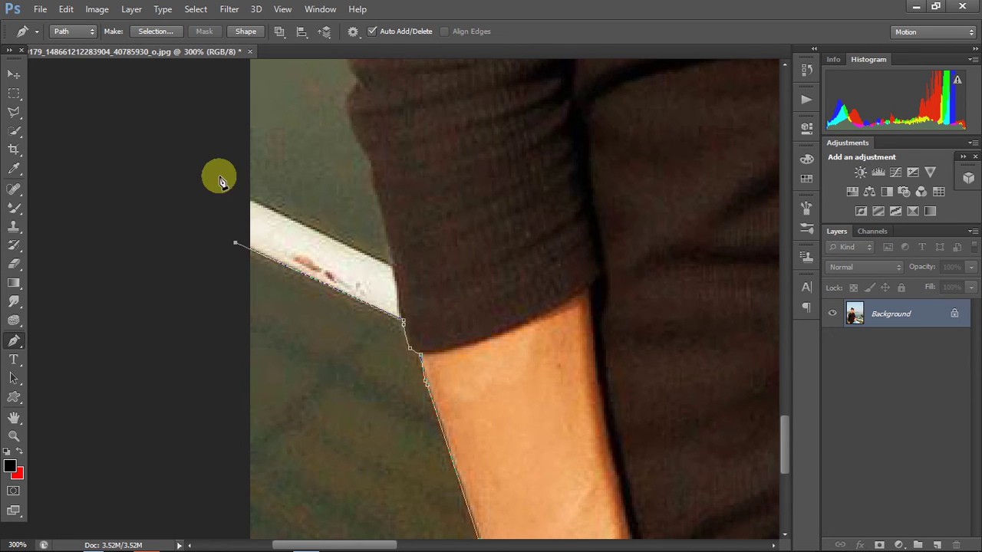
drag(223, 170, 229, 177)
click(246, 198)
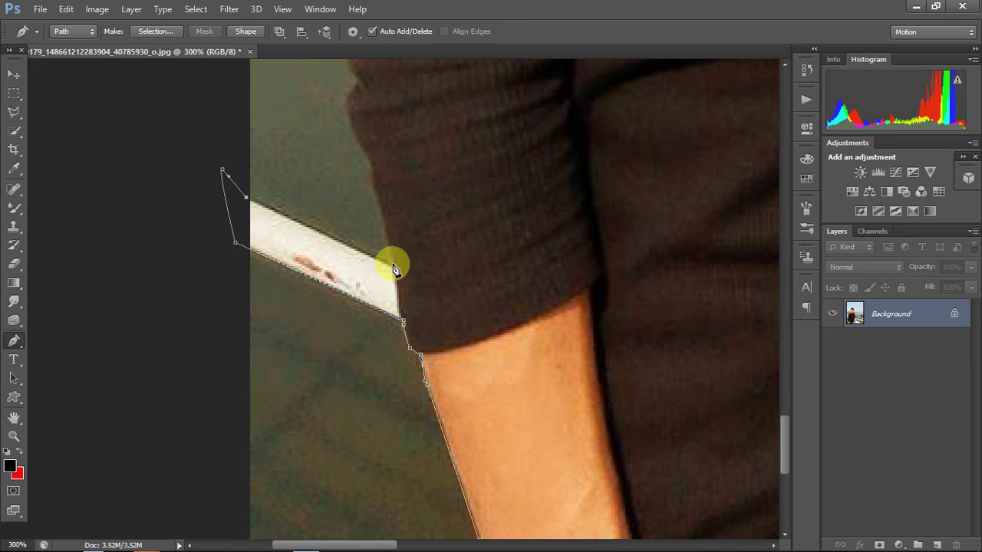
- Continue the pen outline anchor by anchor up the sleeve edge to its top
click(394, 268)
click(387, 229)
click(375, 182)
click(370, 160)
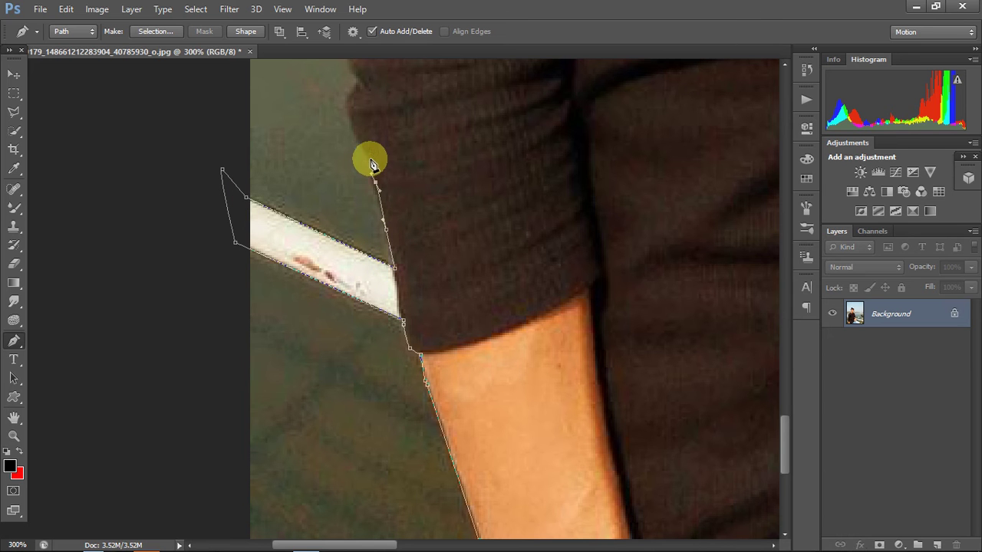
click(358, 141)
scroll(361, 210, up, 5)
click(370, 304)
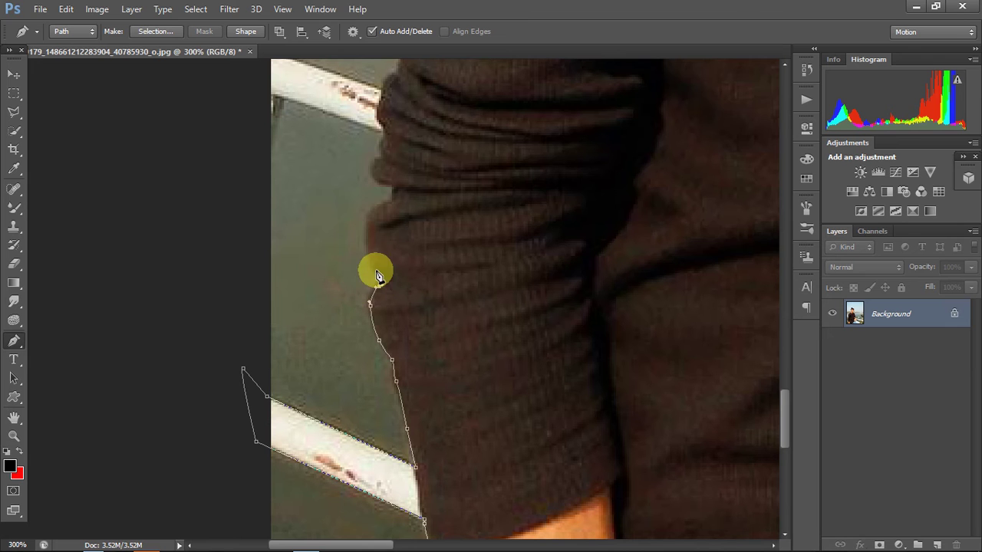
click(378, 286)
click(369, 226)
click(383, 201)
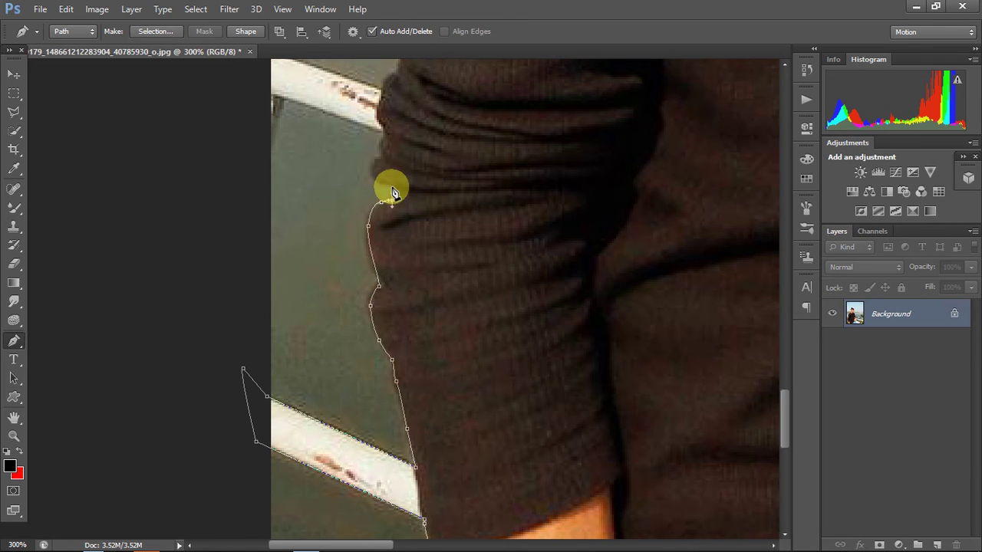
click(375, 178)
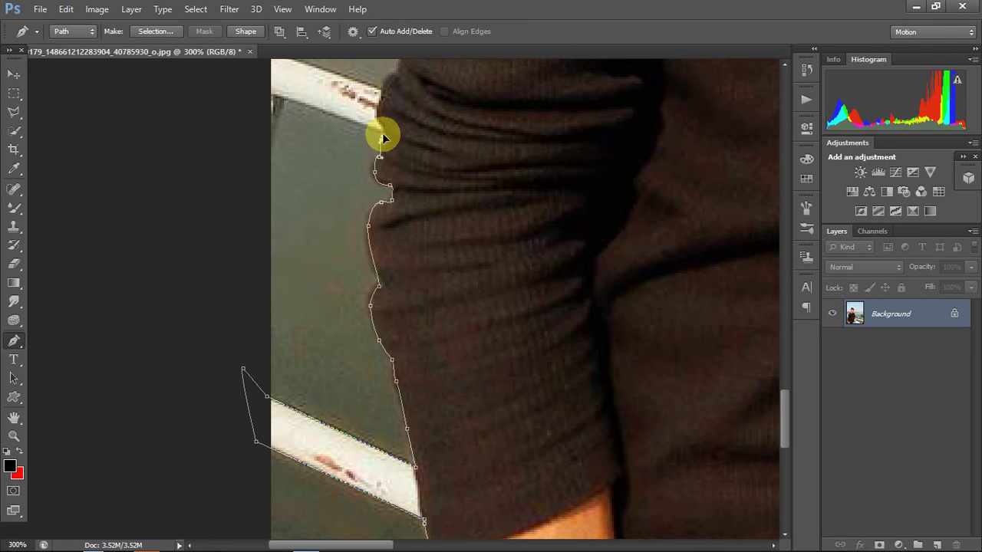
- Trace along the railing and around the crossbar end, closing the path on its first anchor
drag(383, 138, 437, 250)
mouse_move(344, 230)
mouse_down()
mouse_move(417, 318)
mouse_move(420, 307)
mouse_up()
click(411, 335)
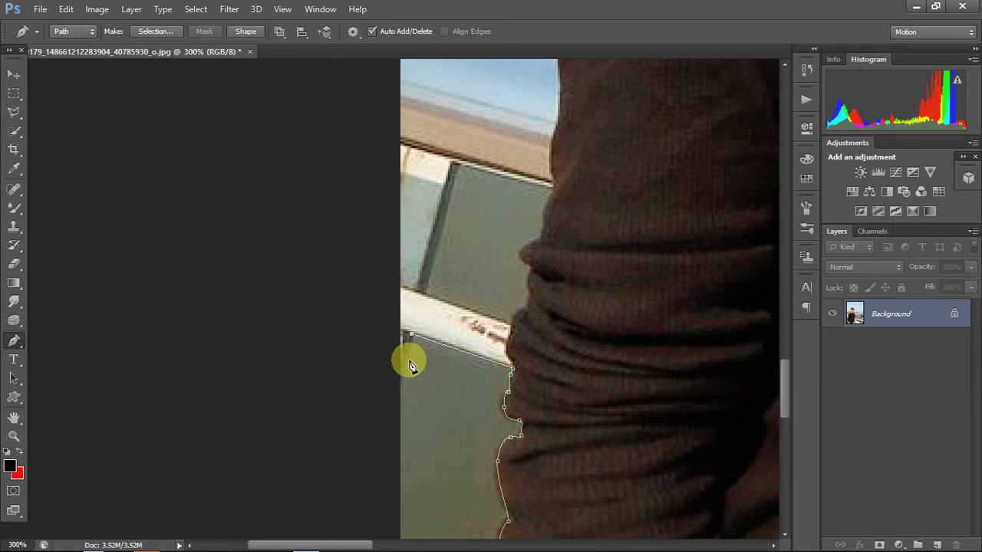
scroll(345, 355, up, 4)
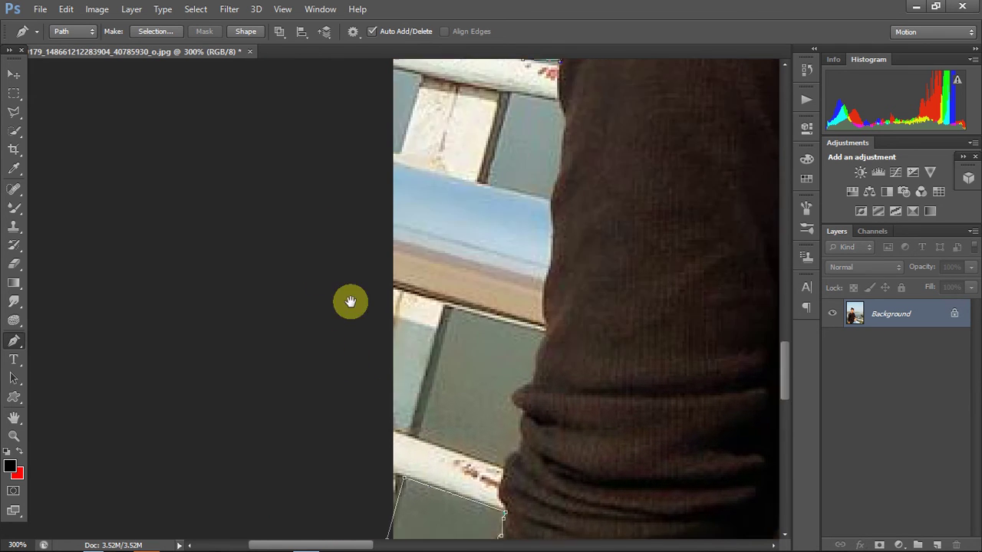
scroll(350, 299, up, 1)
scroll(347, 285, up, 2)
click(384, 284)
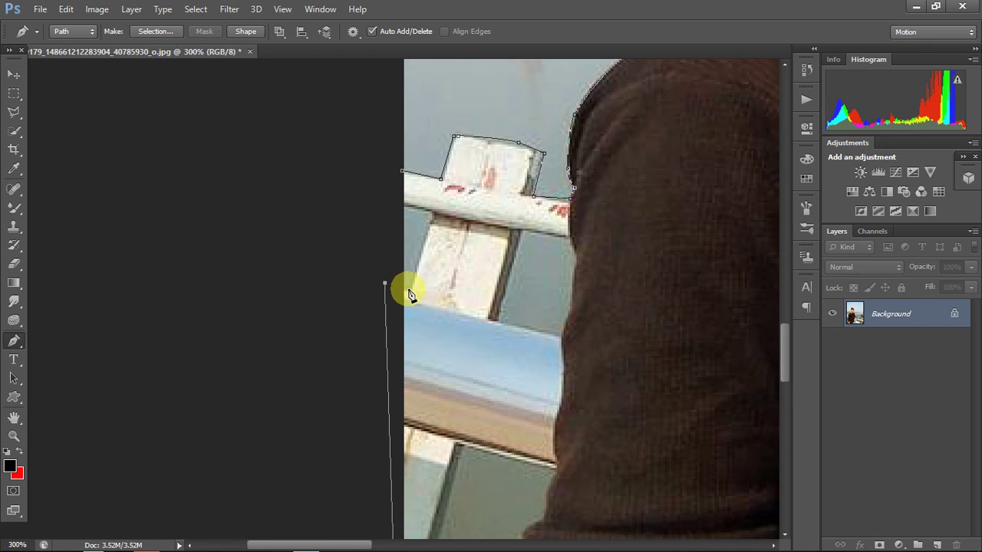
click(411, 291)
click(430, 216)
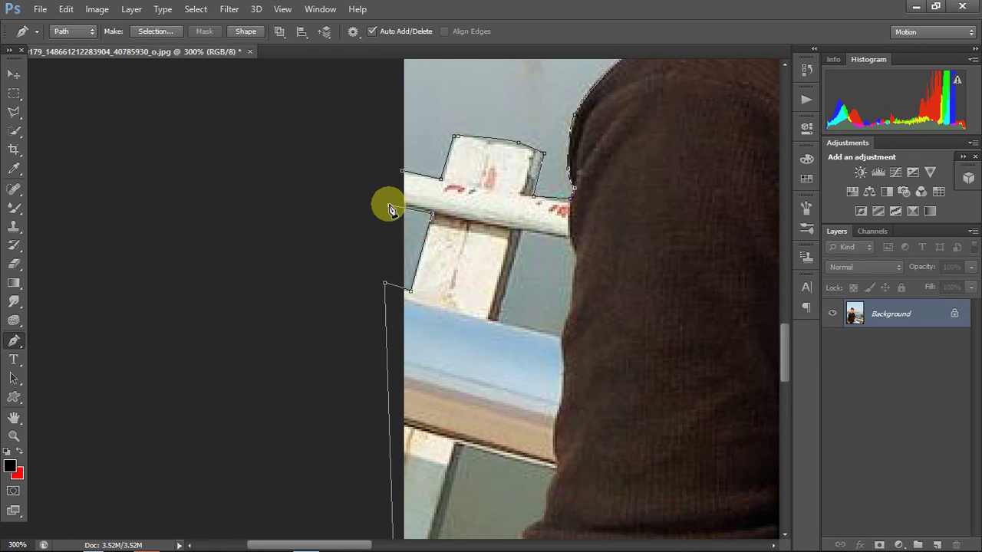
click(389, 205)
click(397, 170)
click(402, 170)
- Convert the closed pen path into a selection with Make Selection, then zoom out
right_click(453, 196)
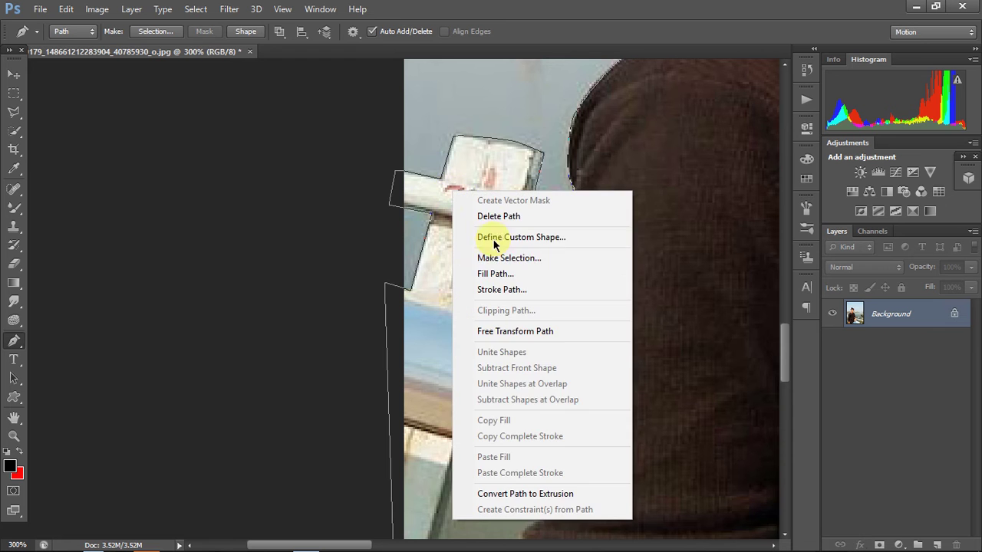
click(509, 256)
key(Return)
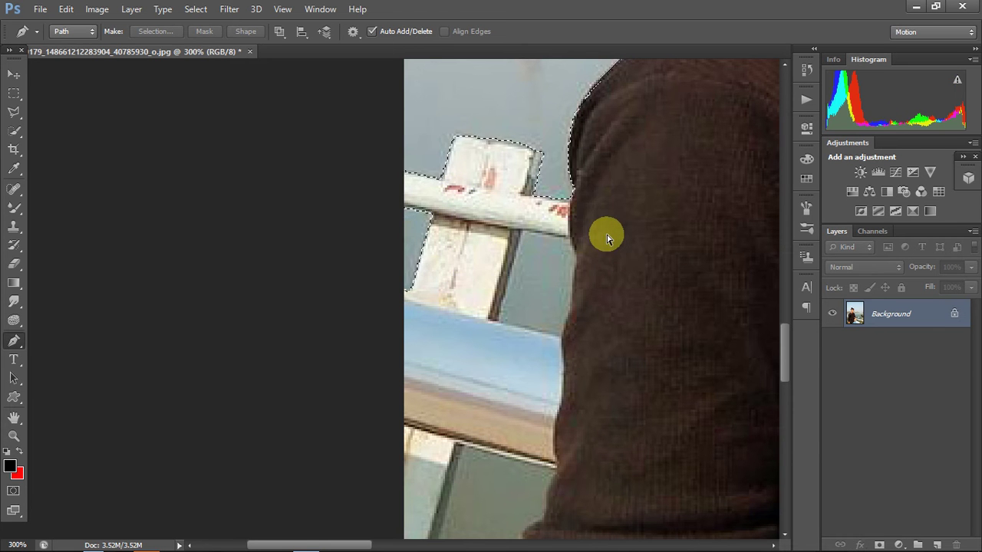
key(ctrl+minus)
key(ctrl+minus)
key(ctrl+minus)
key(ctrl+minus)
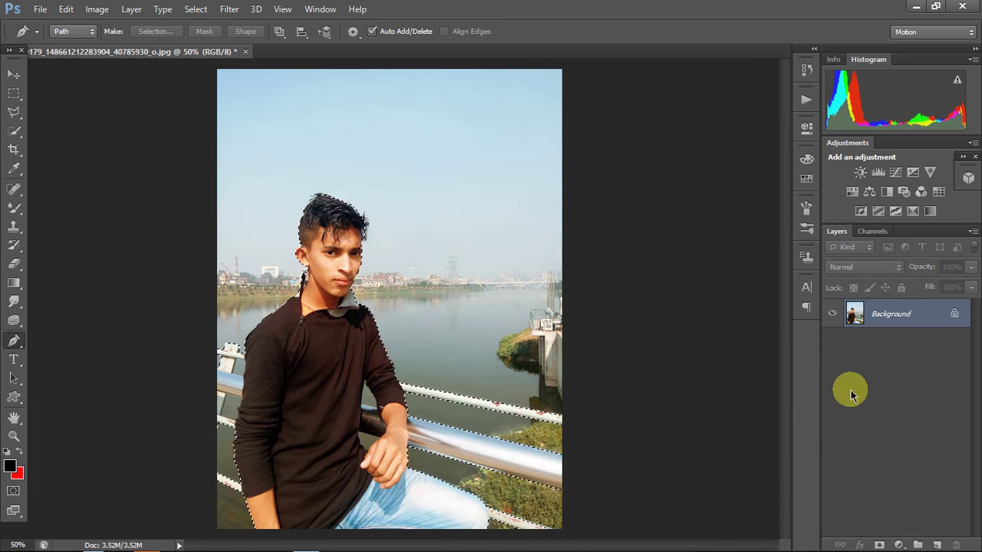
- Add a layer mask from the selection and open Refine Mask on it
click(879, 544)
right_click(882, 314)
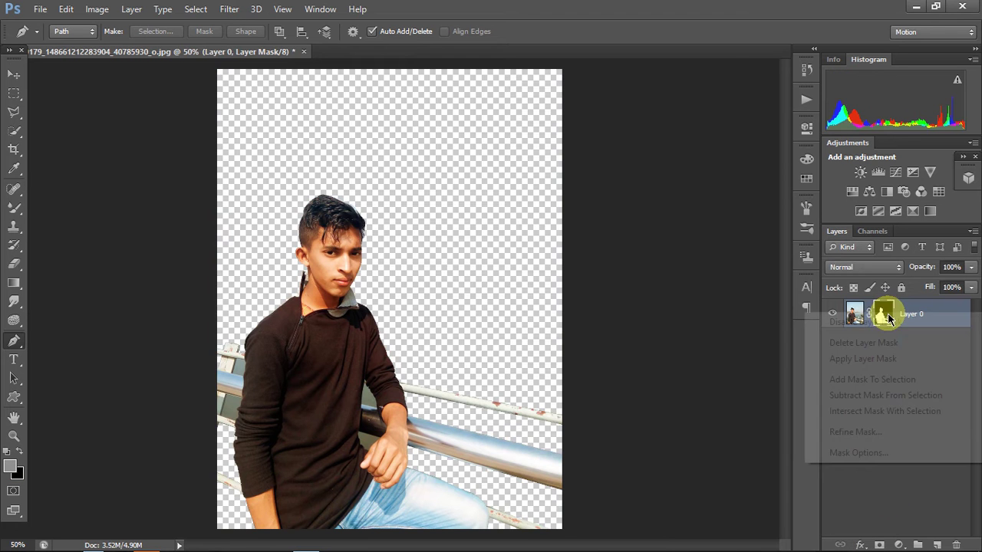
click(862, 432)
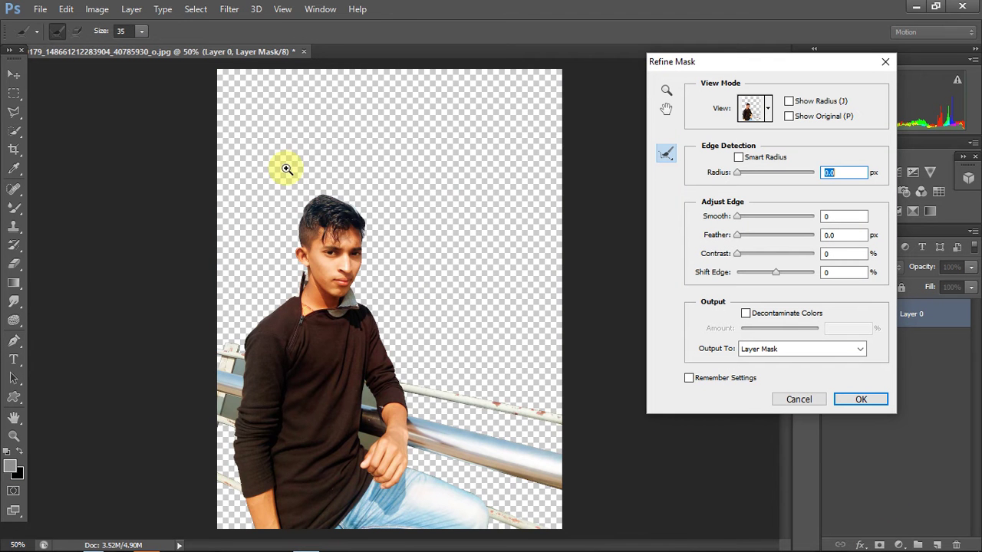
- Set the Refine Radius brush to 18 and paint over the right and top hair edges
mouse_move(286, 169)
mouse_down()
mouse_move(394, 379)
mouse_move(349, 214)
mouse_move(403, 210)
mouse_move(519, 329)
mouse_move(539, 408)
mouse_up()
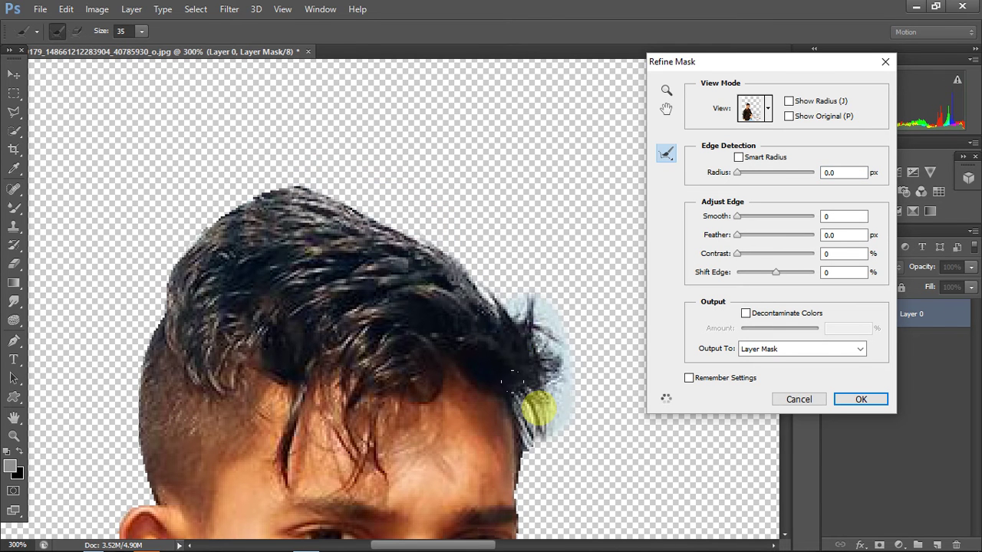
drag(422, 219, 269, 153)
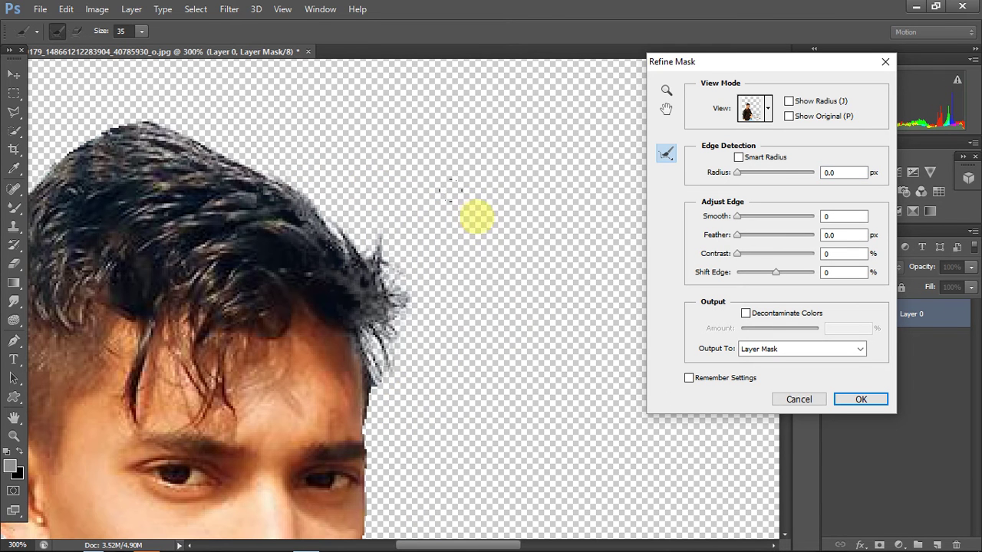
click(142, 31)
drag(142, 46, 136, 44)
mouse_move(382, 310)
mouse_down()
mouse_move(381, 376)
mouse_move(383, 285)
mouse_move(411, 322)
mouse_move(412, 243)
mouse_up()
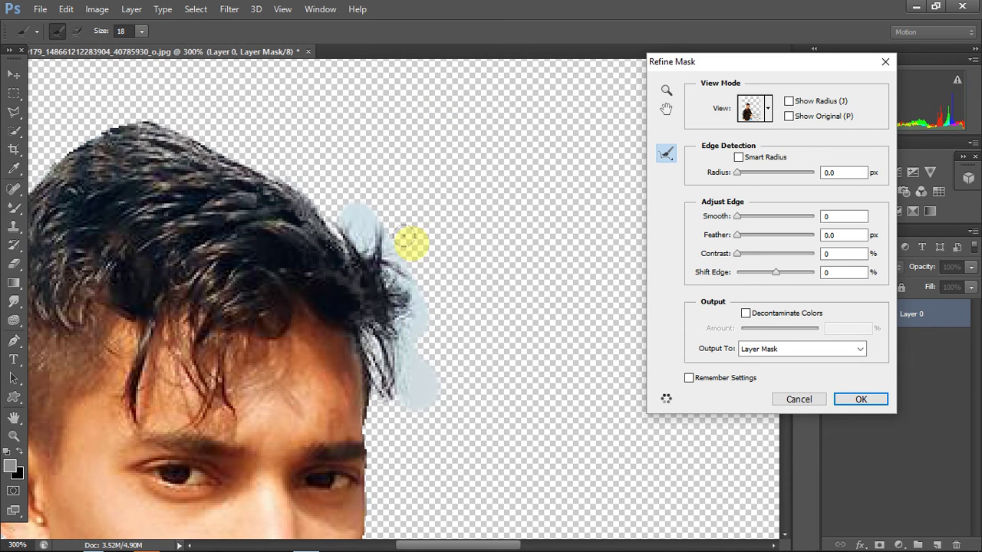
mouse_move(115, 130)
mouse_down()
mouse_move(390, 176)
mouse_move(373, 174)
mouse_move(280, 252)
mouse_move(401, 148)
mouse_move(350, 175)
mouse_up()
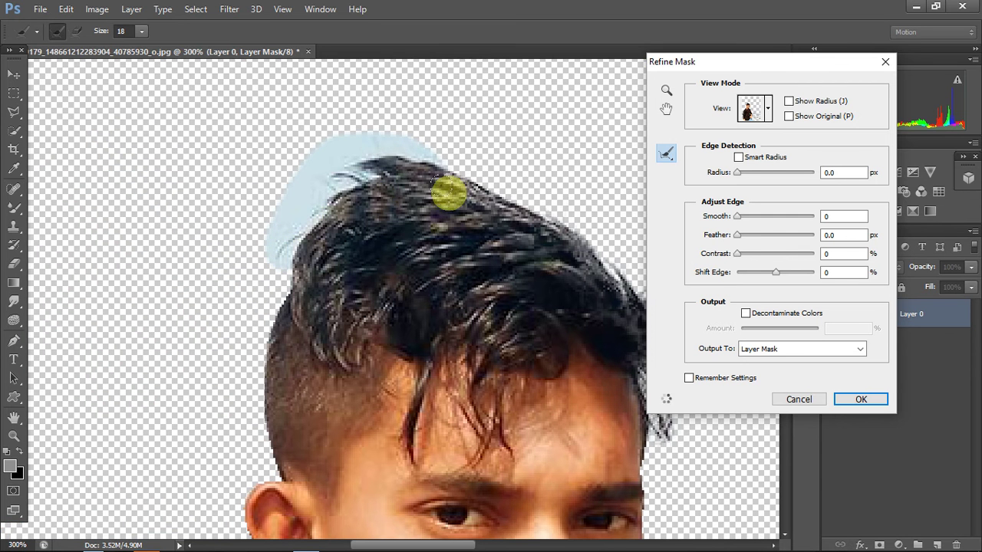
- Refine the left hair edge too and accept the Refine Mask settings
key(ctrl+minus)
key(ctrl+minus)
key(ctrl+minus)
key(ctrl+minus)
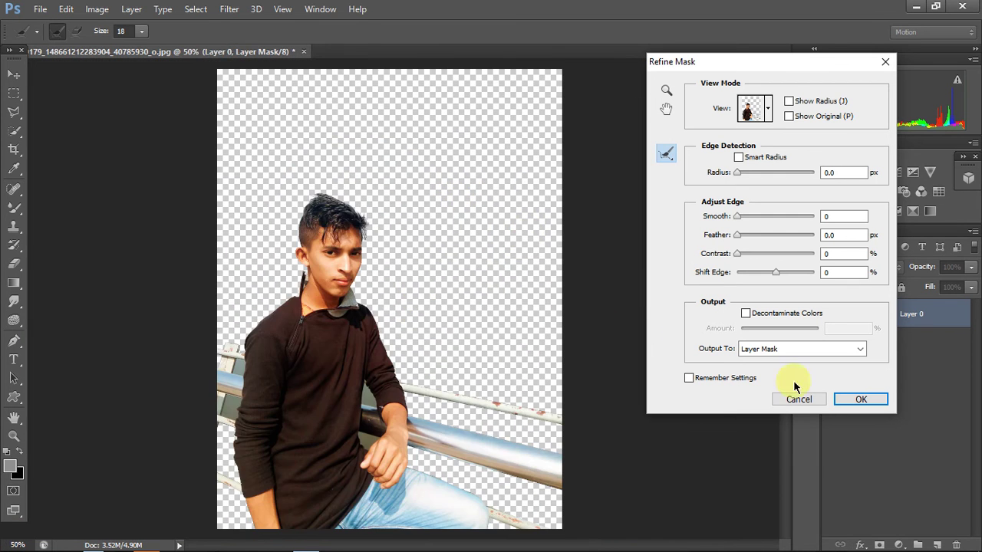
click(325, 157)
click(337, 230)
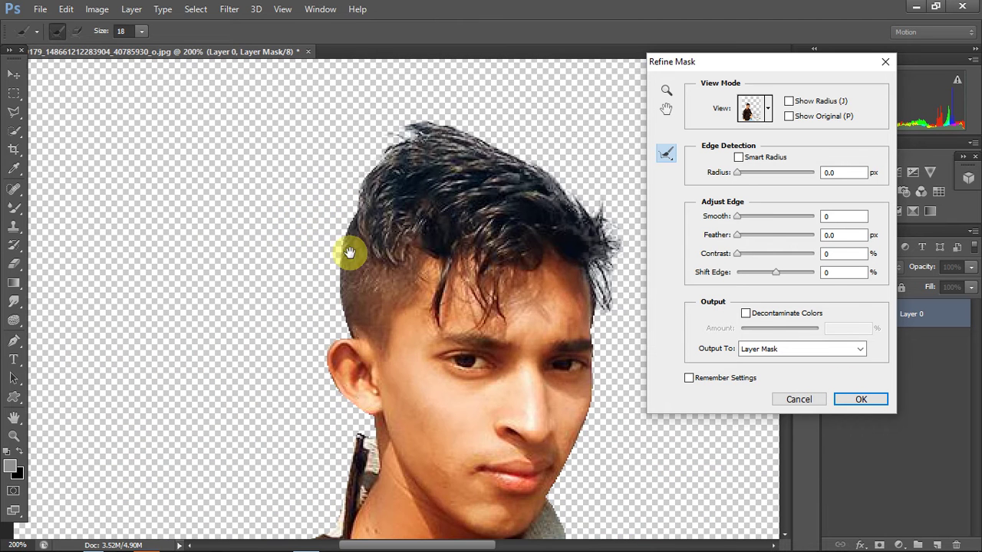
drag(354, 218, 338, 292)
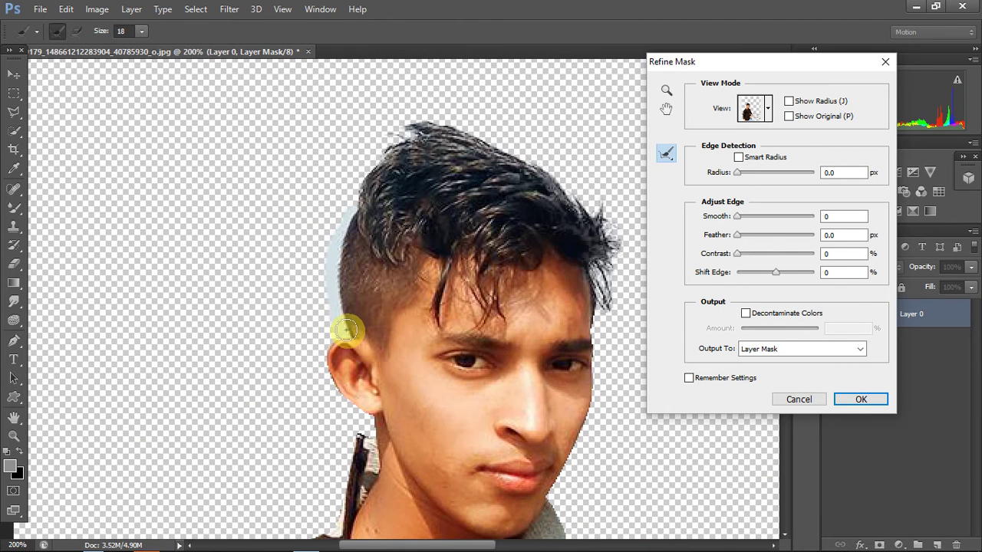
drag(345, 329, 346, 335)
click(858, 406)
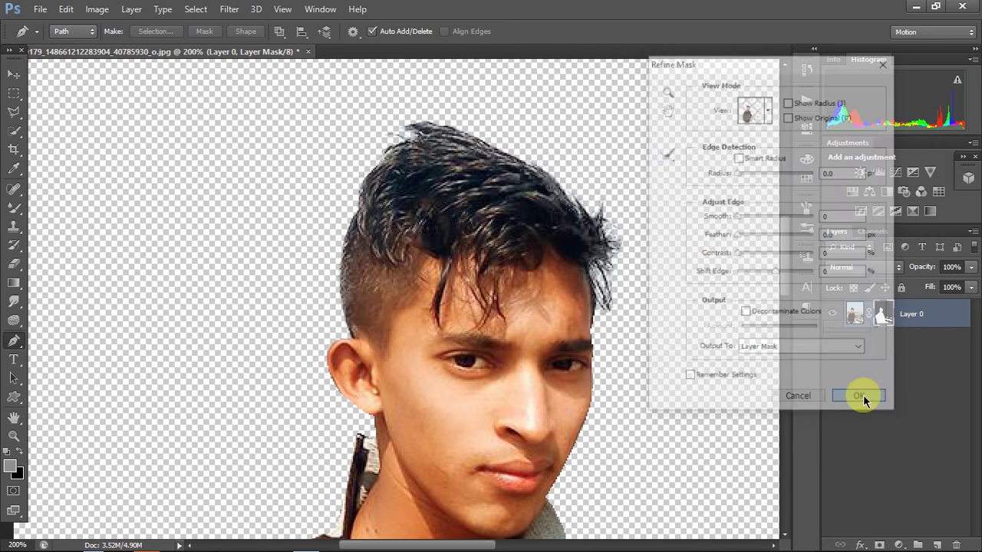
- Apply the layer mask permanently to the young man's layer
key(ctrl+minus)
key(ctrl+minus)
key(ctrl+minus)
key(ctrl+minus)
key(ctrl+minus)
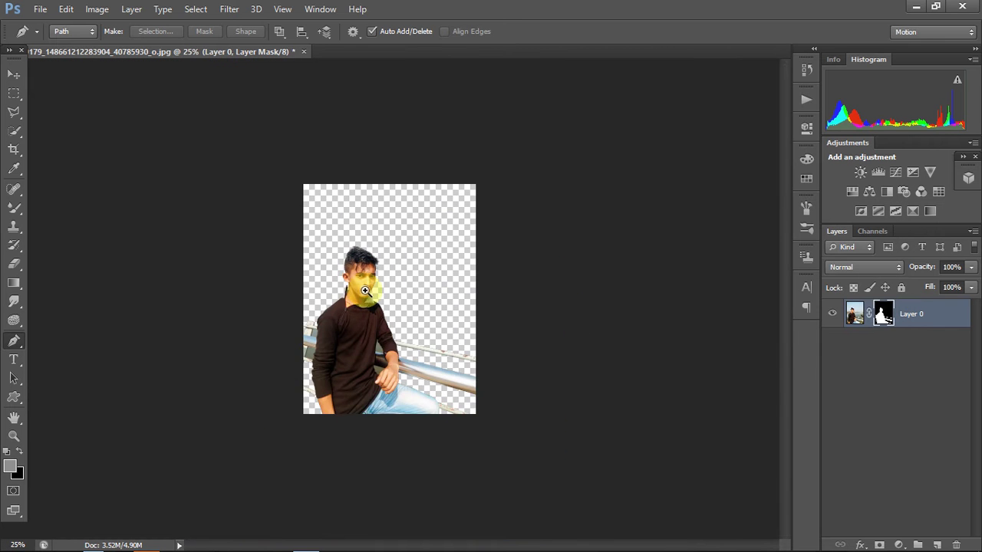
key(ctrl+plus)
right_click(883, 315)
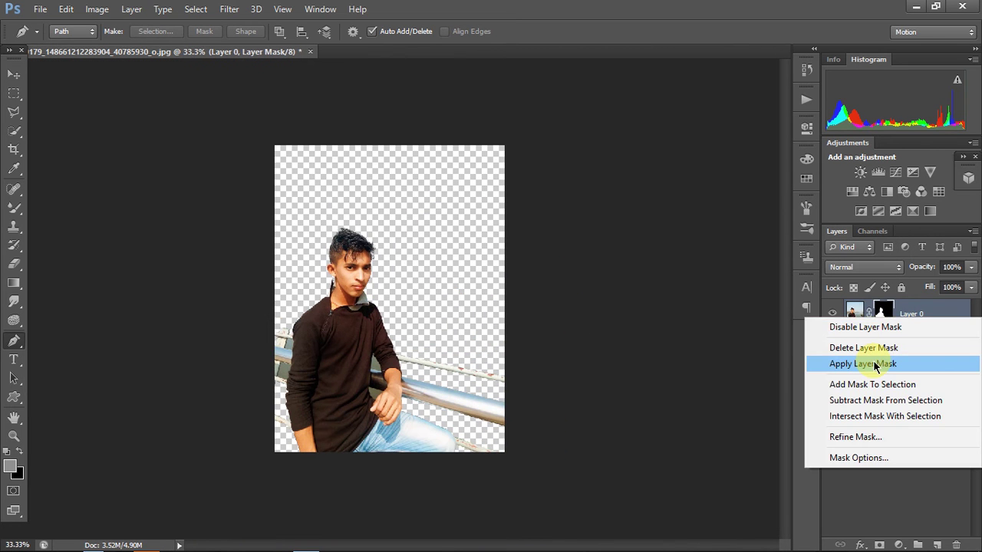
click(874, 365)
- In the Open dialog, browse to the stick folder on Local Disk (E:)
click(43, 10)
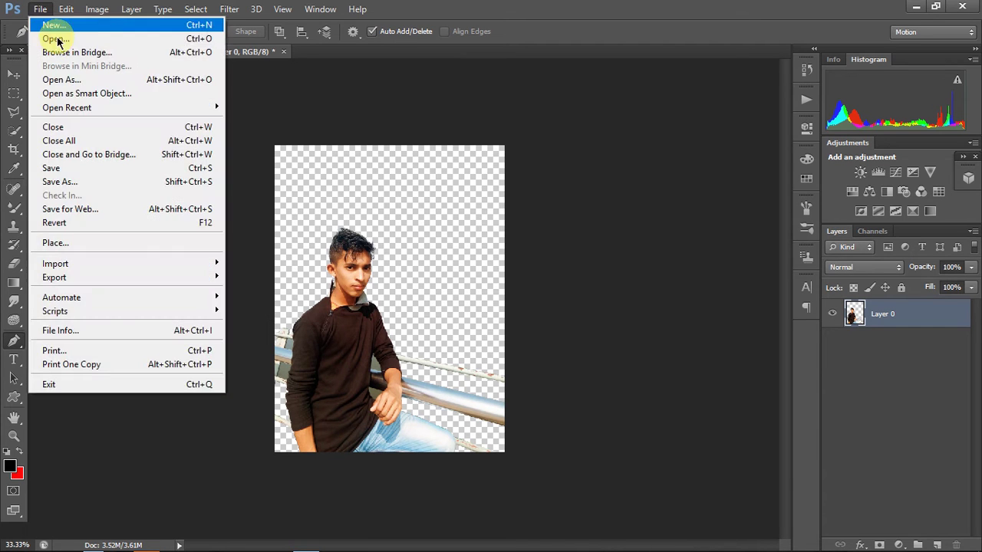
click(57, 40)
click(48, 206)
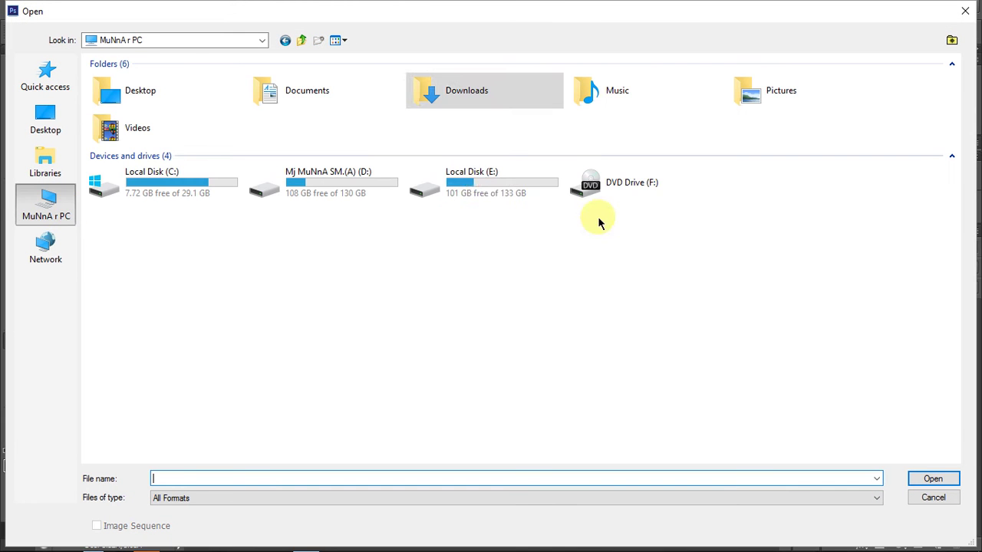
double_click(437, 182)
right_click(677, 287)
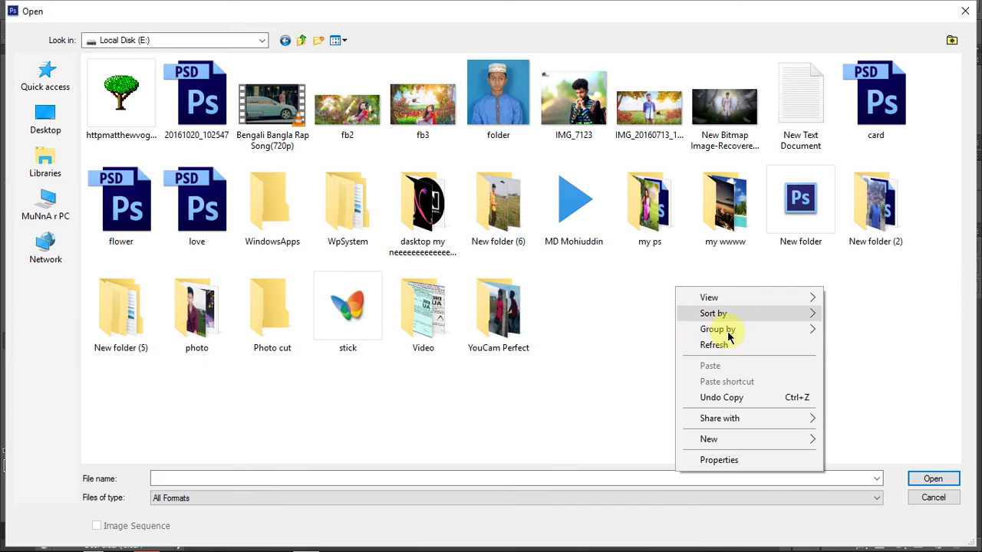
click(721, 345)
double_click(364, 318)
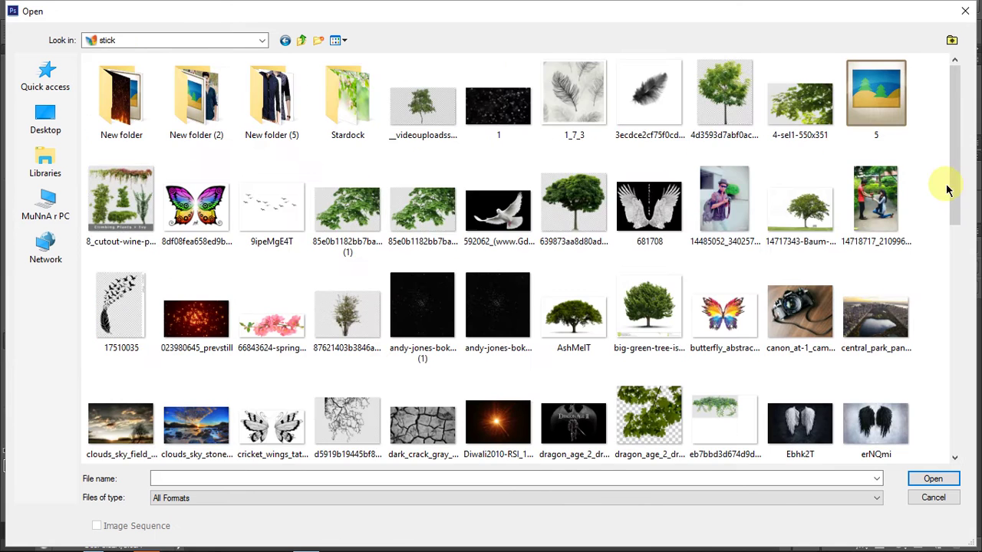
- Open the new_york_manhattan skyscraper photo and drag it toward the young man's document
drag(953, 191, 958, 329)
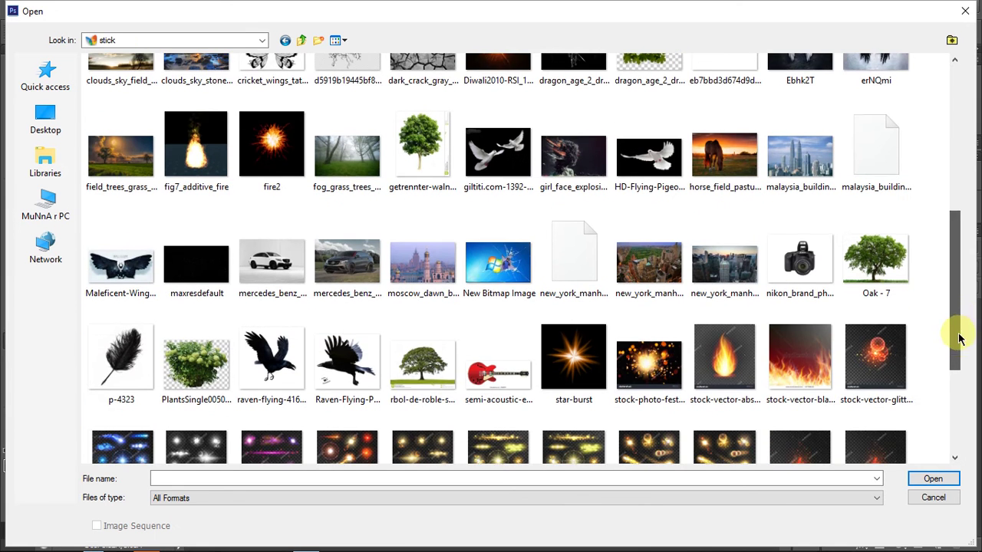
double_click(729, 276)
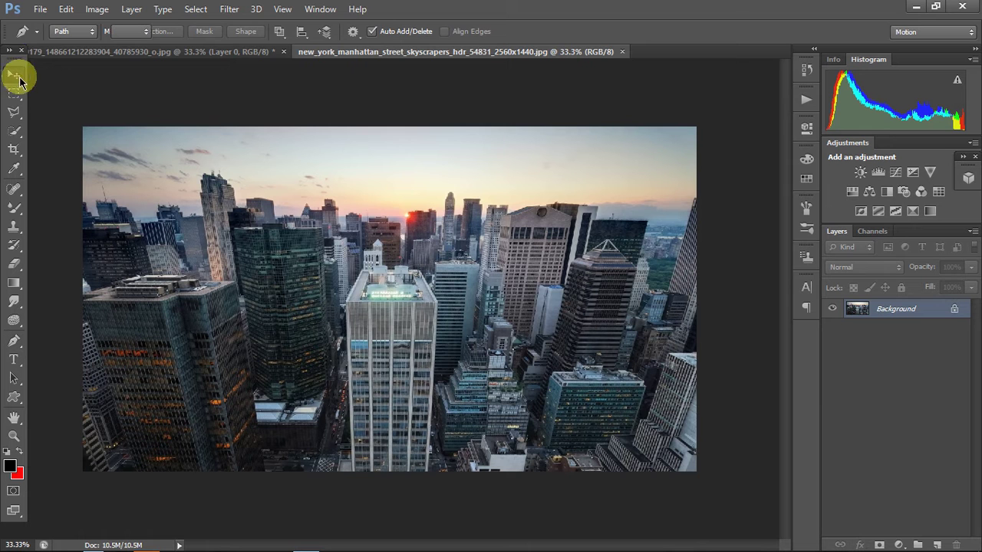
click(14, 74)
mouse_move(482, 329)
mouse_down()
mouse_move(219, 54)
mouse_move(324, 143)
mouse_up()
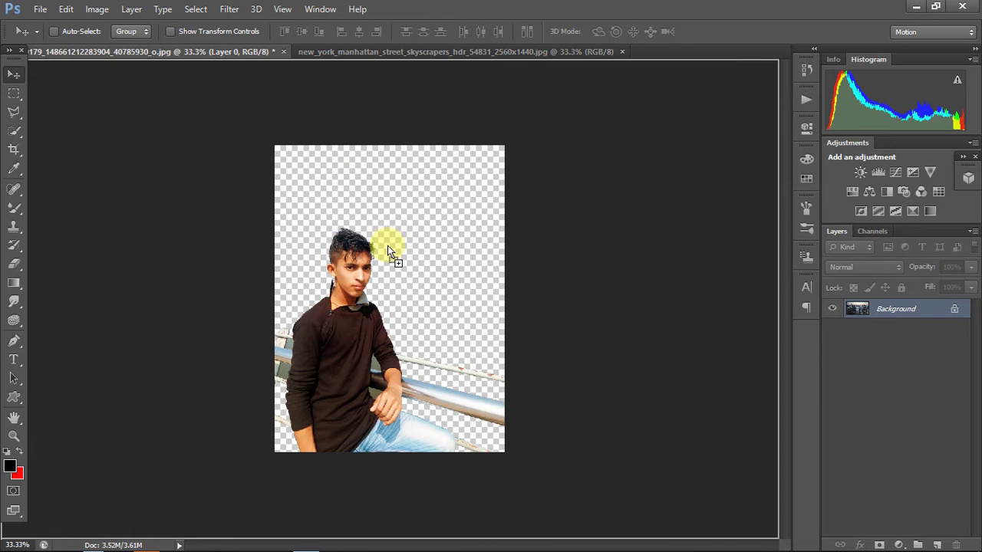
- Drop the city photo into the composite as Layer 1 beneath the young man
mouse_move(388, 245)
mouse_down()
mouse_move(412, 309)
mouse_move(420, 269)
mouse_up()
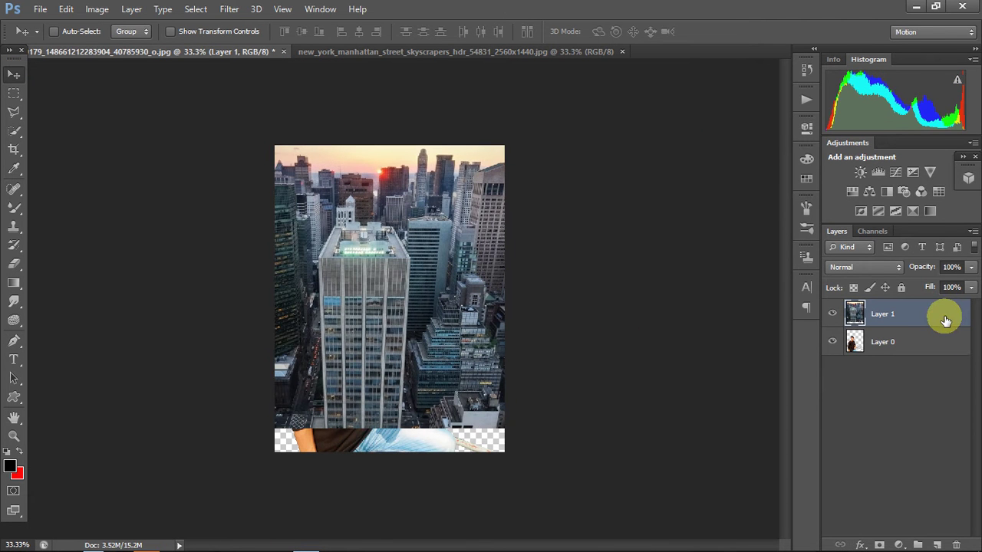
drag(946, 321, 944, 356)
mouse_move(428, 243)
mouse_down()
mouse_move(445, 259)
mouse_move(471, 246)
mouse_move(445, 255)
mouse_up()
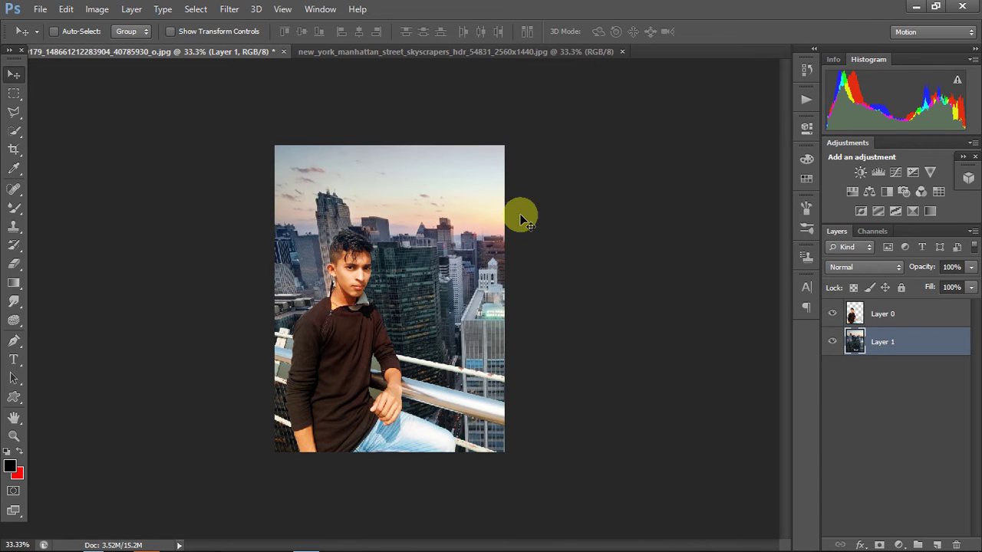
- Free-transform the skyline to about 79%, reposition it, and lower its top corners to level the horizon
key(ctrl+t)
drag(198, 146, 326, 214)
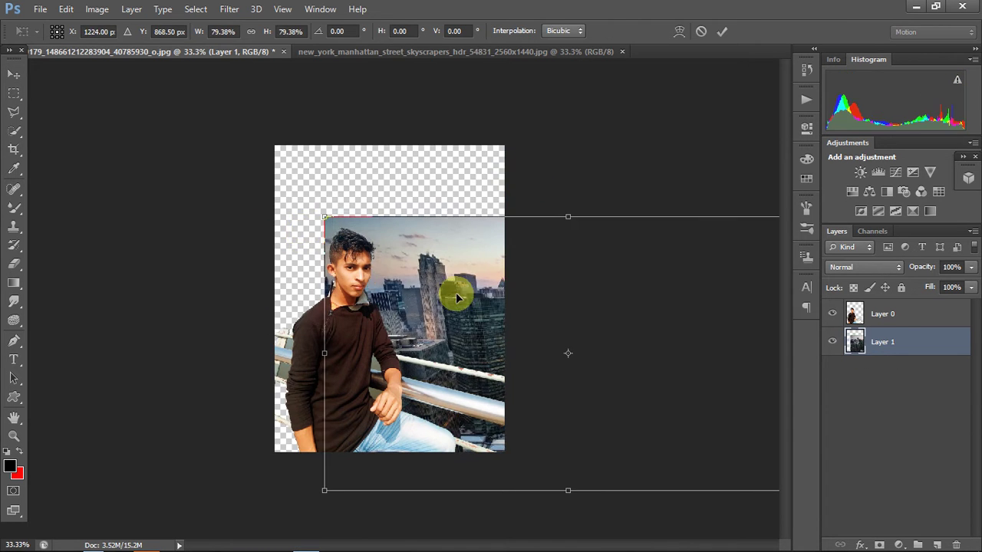
mouse_move(455, 290)
mouse_down()
mouse_move(311, 244)
mouse_move(314, 253)
mouse_up()
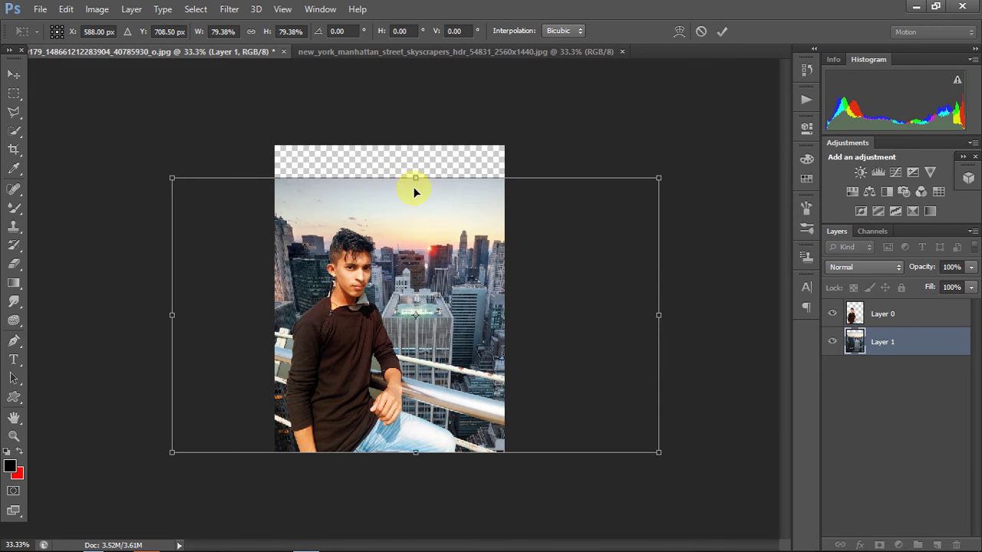
mouse_move(414, 178)
mouse_down()
mouse_move(411, 237)
mouse_move(416, 165)
mouse_move(414, 181)
mouse_up()
drag(444, 226, 444, 213)
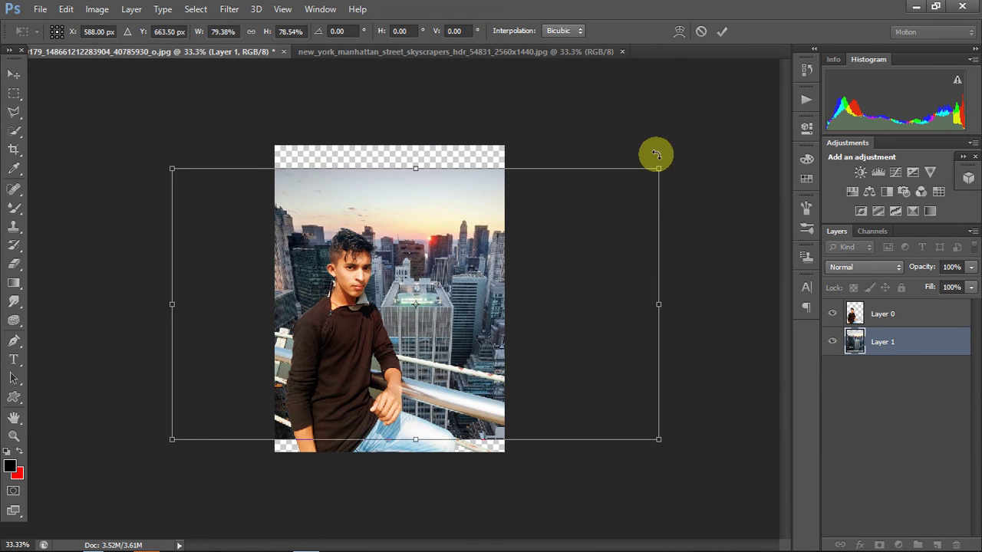
drag(658, 168, 645, 187)
mouse_move(174, 172)
mouse_down()
mouse_move(182, 191)
mouse_move(175, 179)
mouse_up()
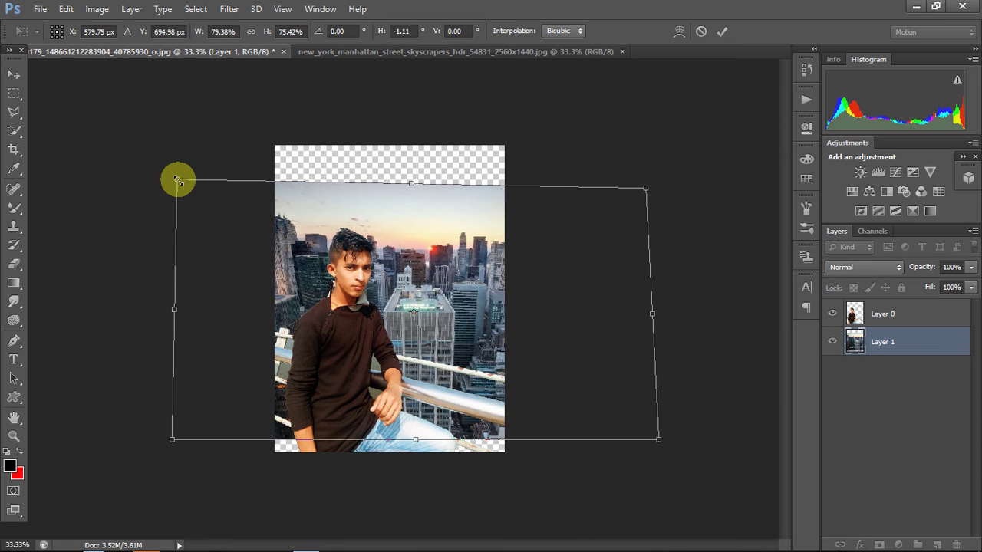
key(Return)
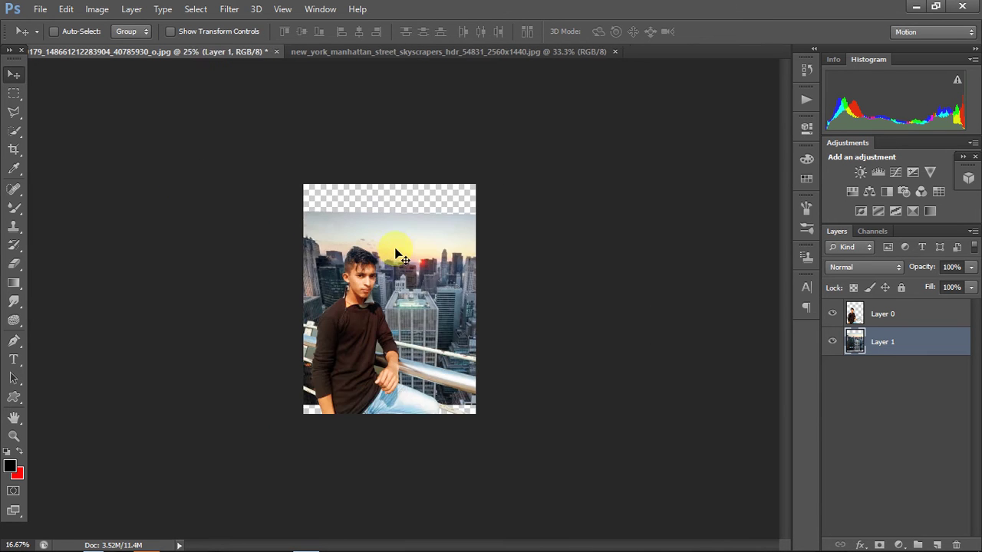
- Zoom in on the grey gap between sleeve and railing and select Layer 0
alt+click(340, 322)
click(346, 323)
click(363, 297)
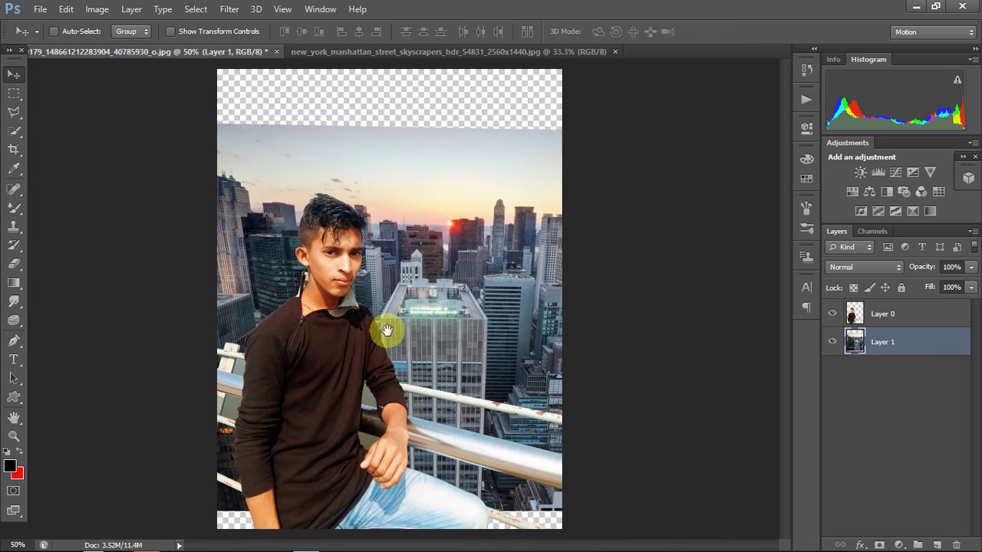
click(373, 438)
click(350, 401)
click(189, 328)
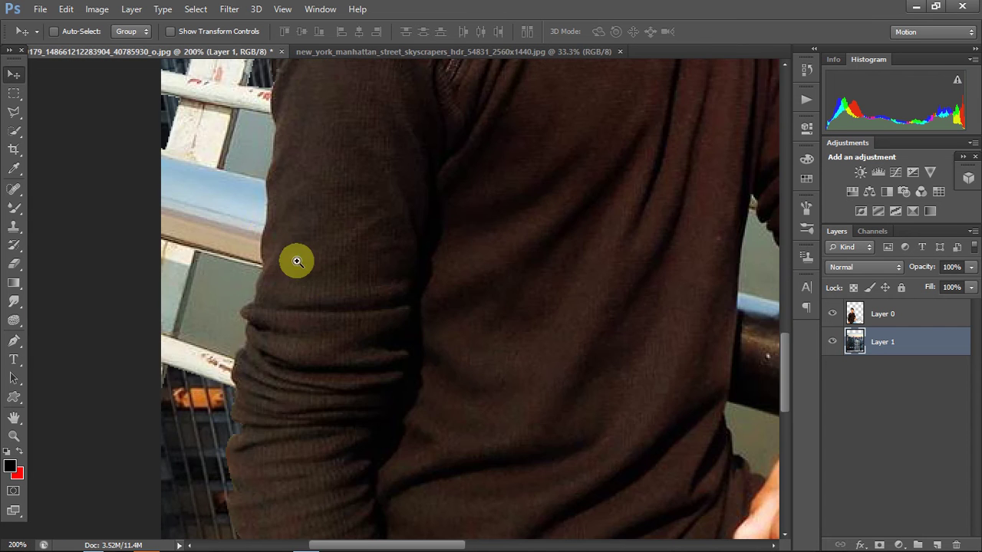
drag(316, 280, 424, 253)
click(905, 314)
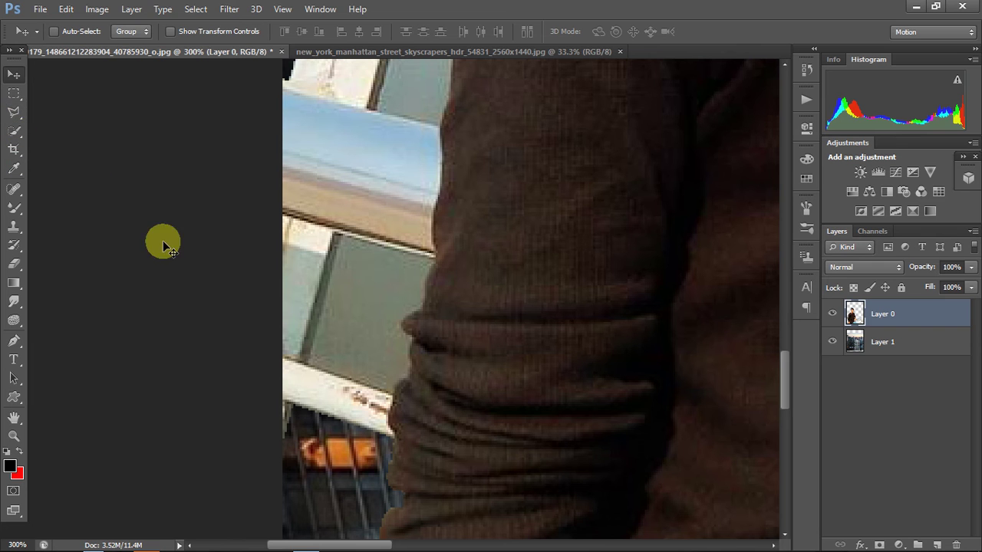
- Outline the grey patch with the Polygonal Lasso, delete it and deselect
click(17, 113)
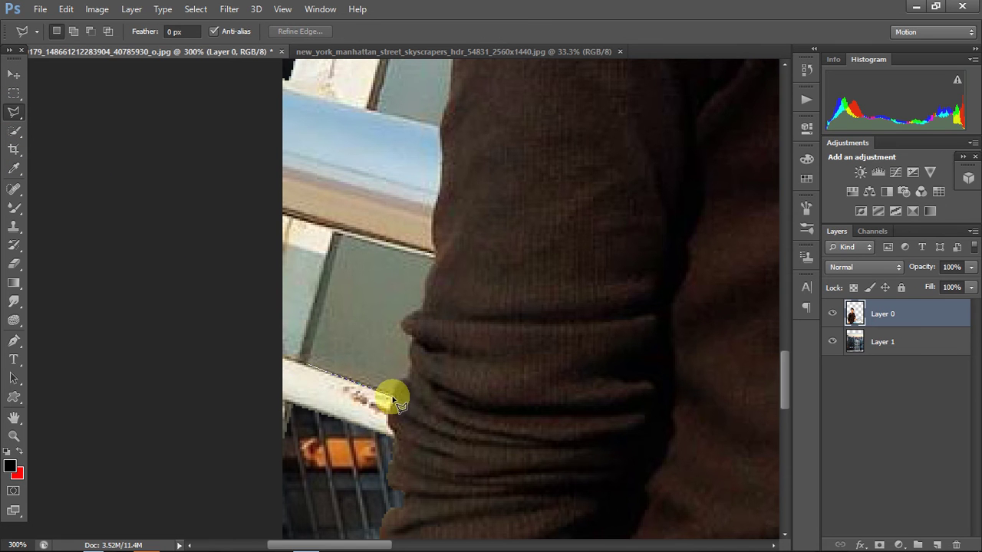
click(421, 307)
click(434, 258)
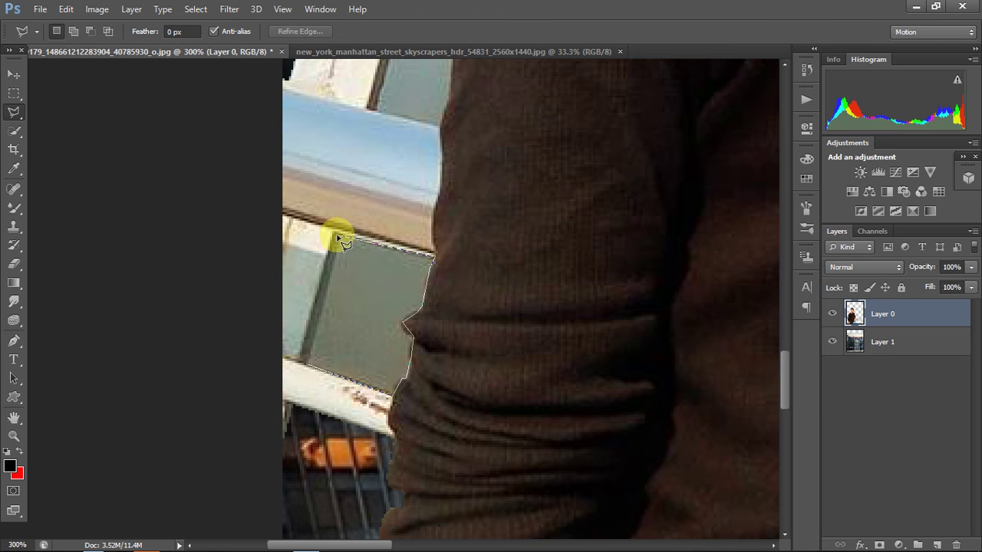
click(339, 236)
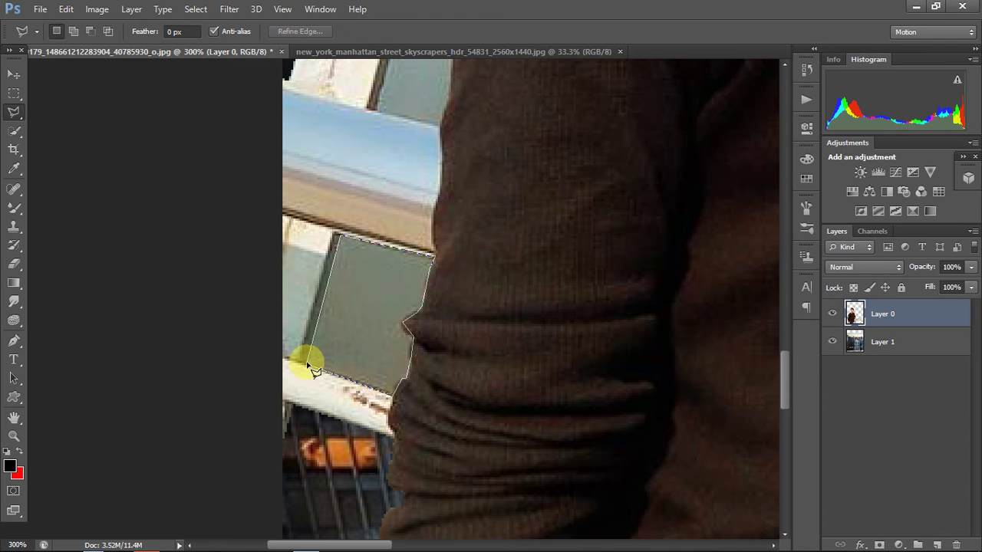
click(311, 367)
key(Delete)
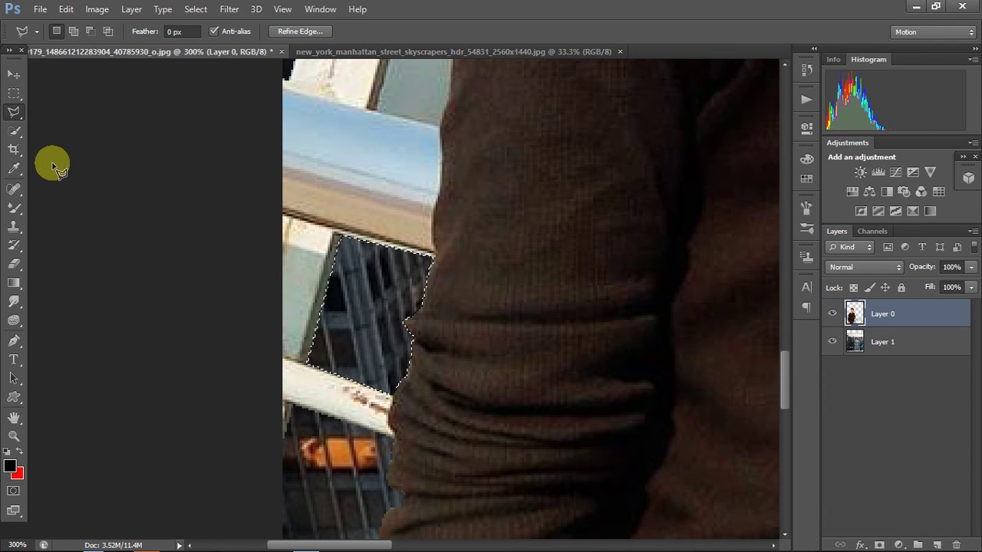
key(ctrl+d)
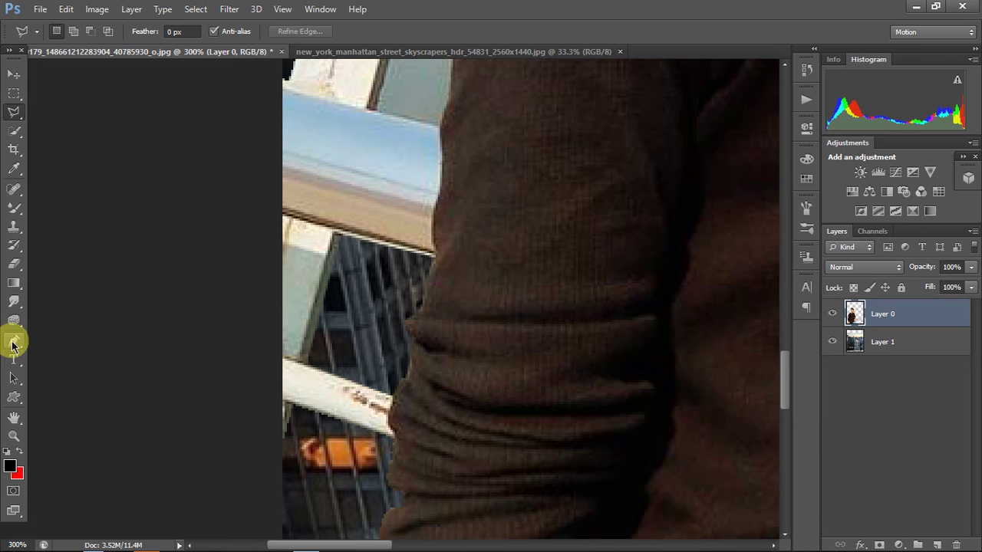
click(14, 340)
- Outline the grey gap along the jacket edge by the railing and turn it into a selection
drag(397, 223, 325, 349)
click(311, 340)
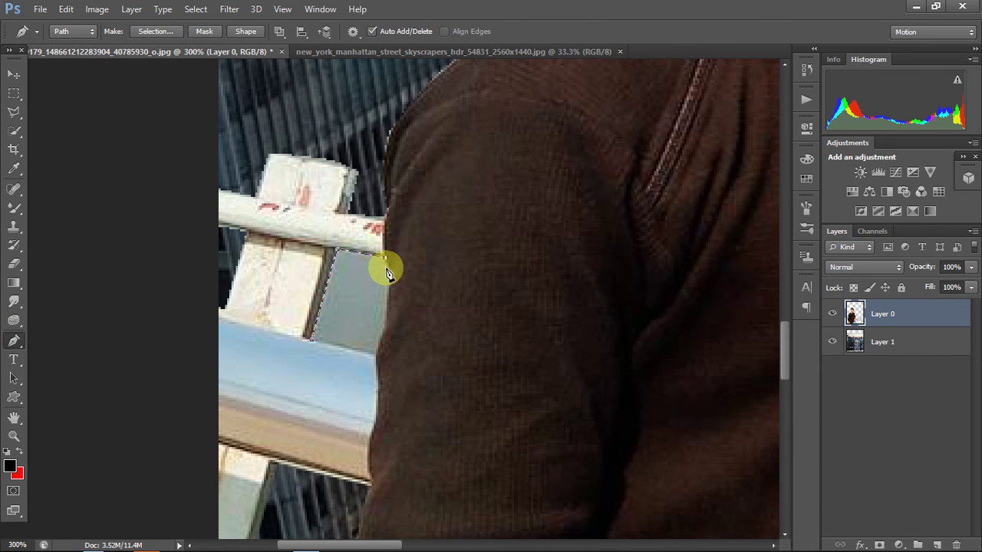
click(388, 305)
click(383, 326)
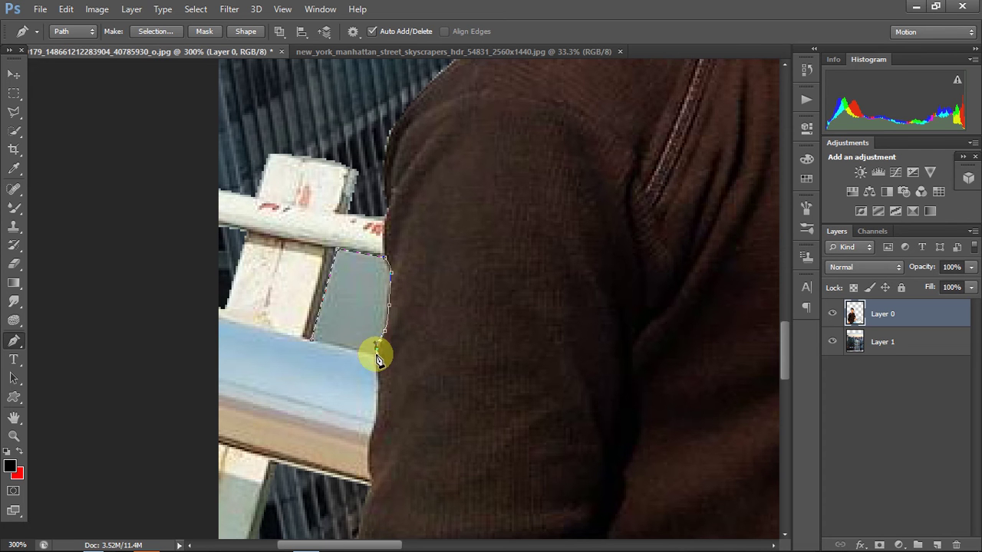
click(377, 352)
right_click(351, 307)
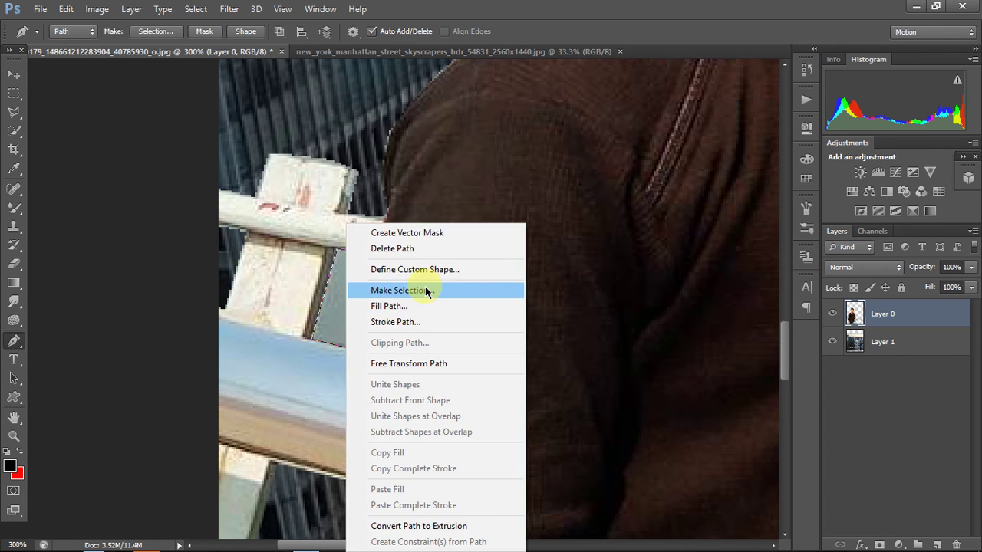
click(444, 292)
key(Return)
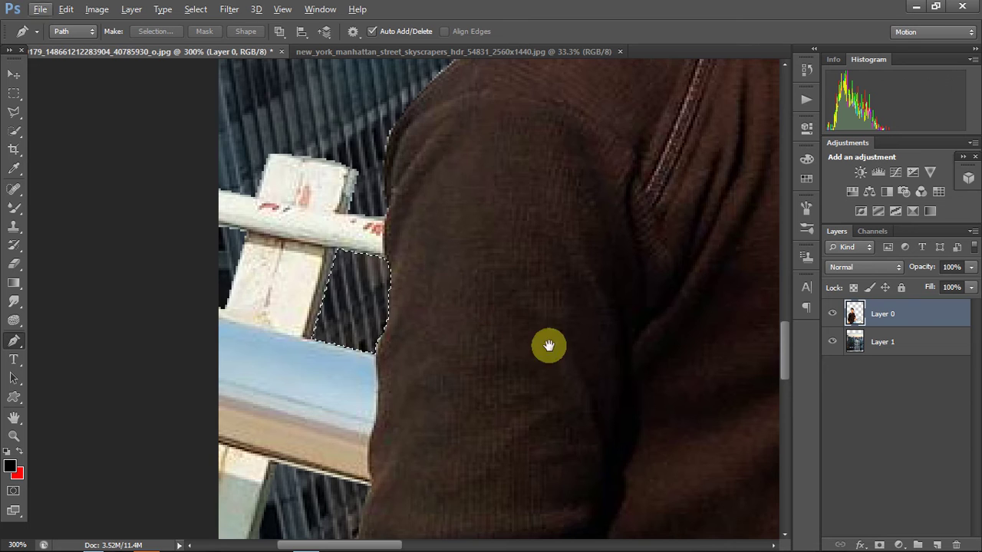
- Trace a new path down the shirt edge to the pipe and back up the sleeve
scroll(500, 305, right, 5)
scroll(532, 358, right, 3)
scroll(410, 221, right, 3)
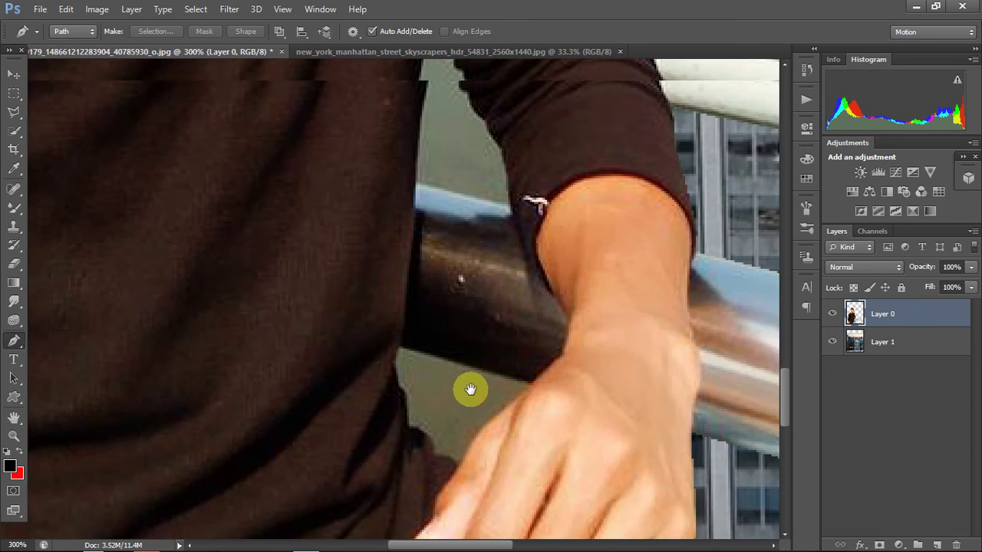
scroll(469, 389, up, 2)
click(461, 164)
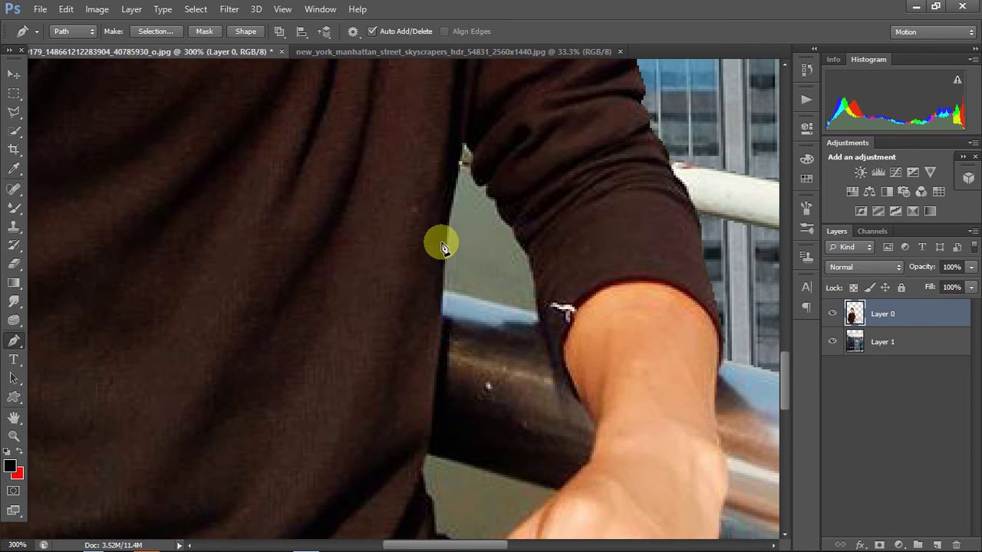
drag(442, 252, 443, 274)
click(443, 290)
click(539, 315)
click(533, 279)
click(526, 254)
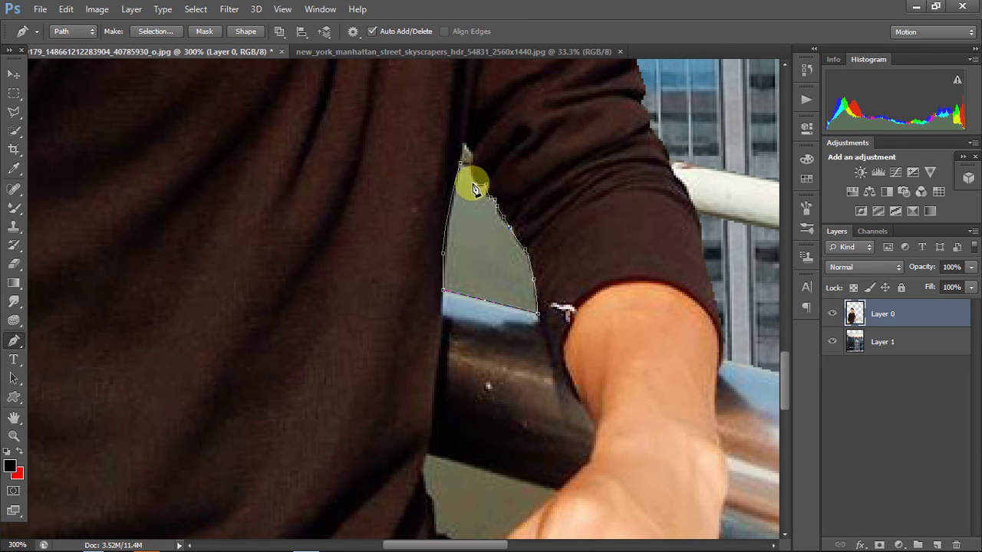
- Outline the gap below the pipe around the hand and close the path
scroll(475, 177, down, 3)
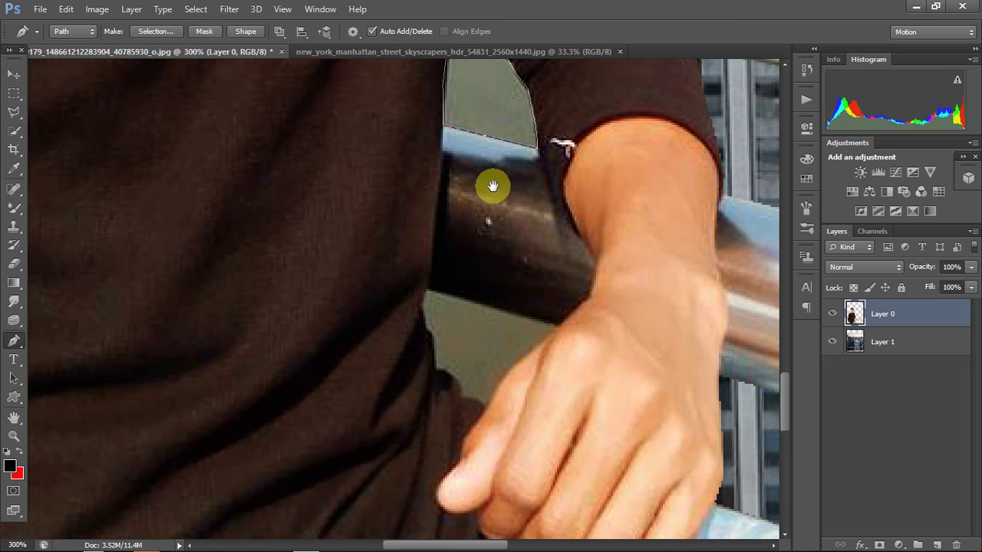
click(426, 288)
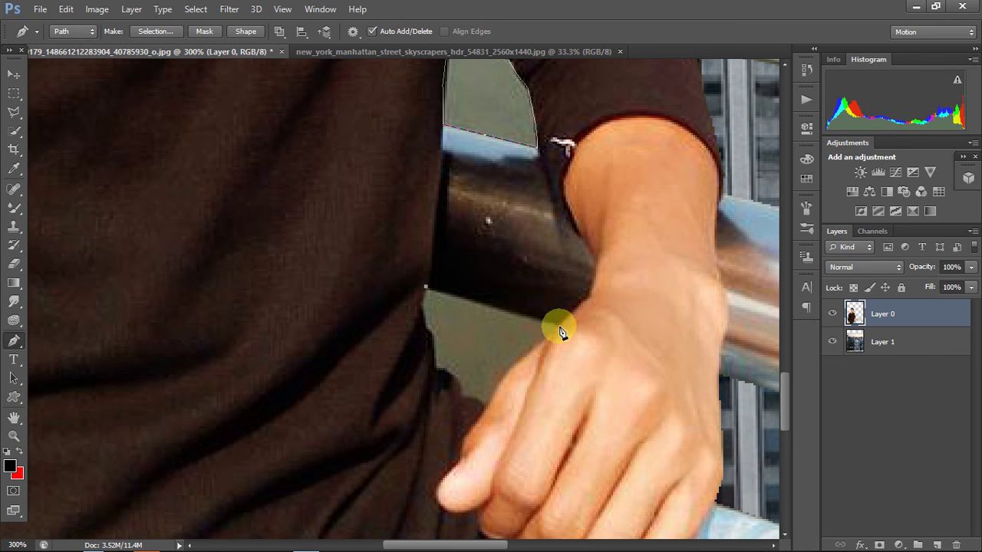
drag(537, 347, 516, 366)
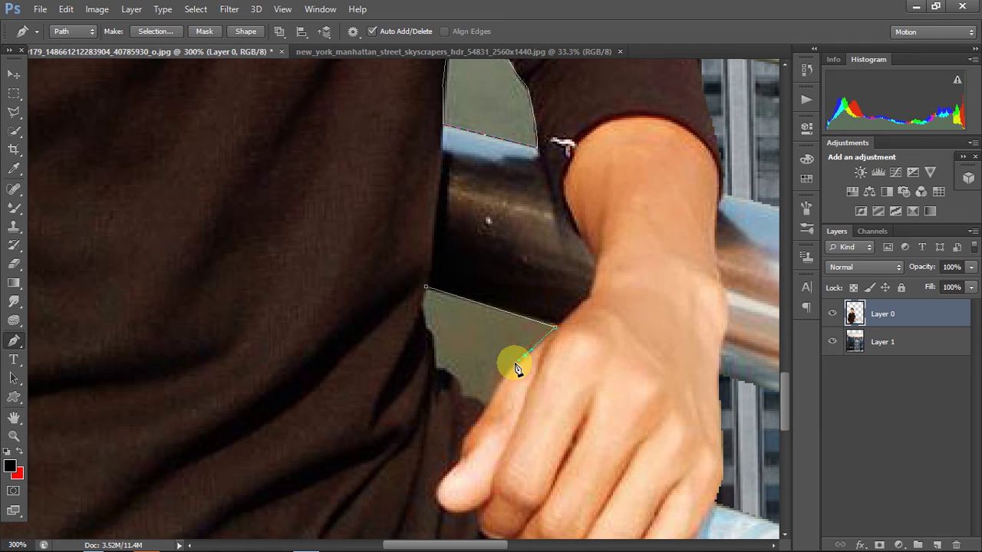
click(460, 394)
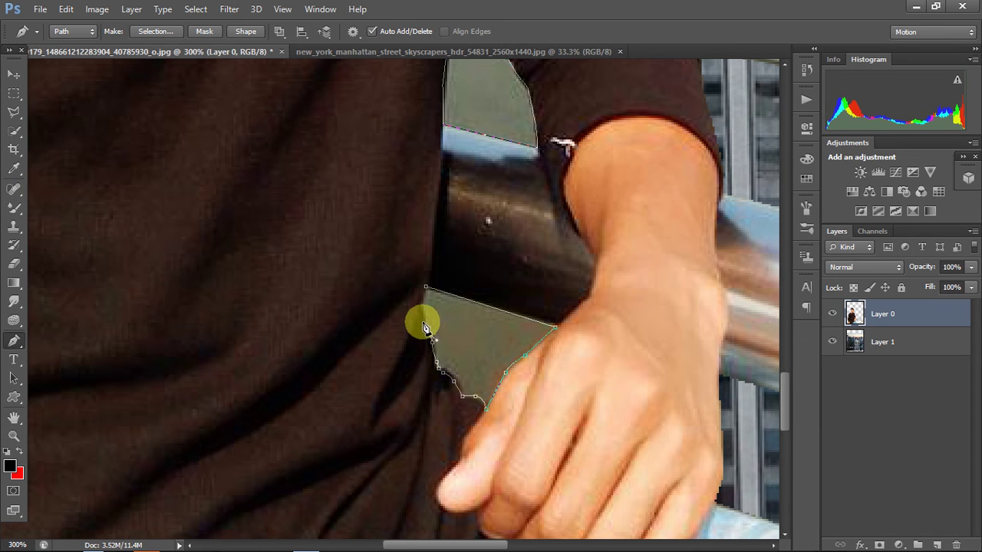
click(426, 291)
key(Escape)
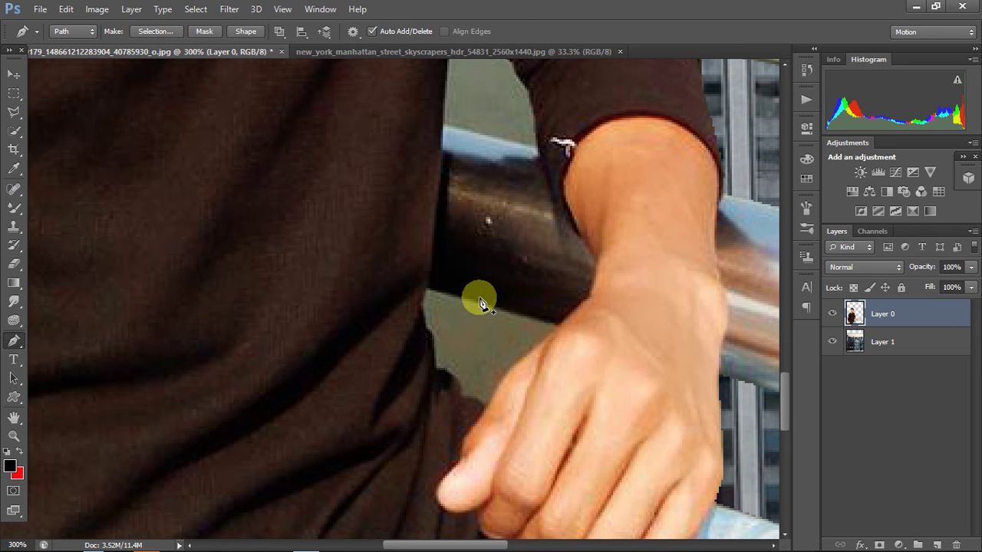
key(ctrl+z)
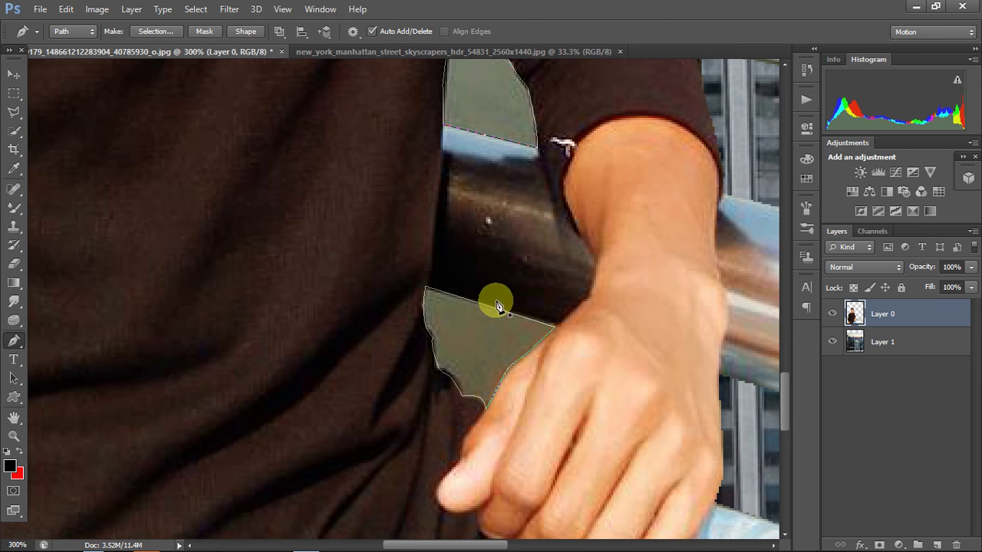
- Make a selection from the closed path, delete the grey gaps, and zoom out to check
right_click(488, 351)
click(592, 90)
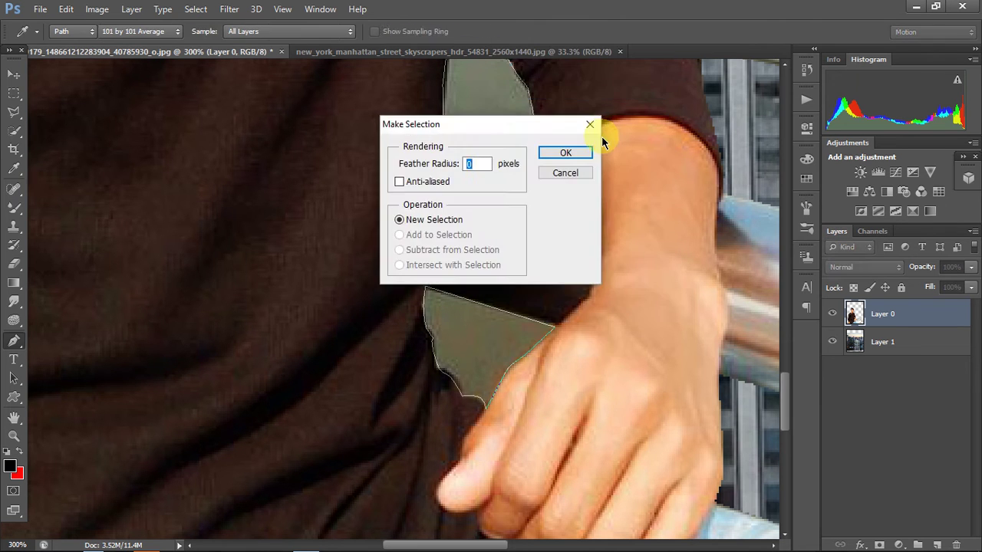
click(602, 141)
key(Delete)
key(ctrl+minus)
key(ctrl+minus)
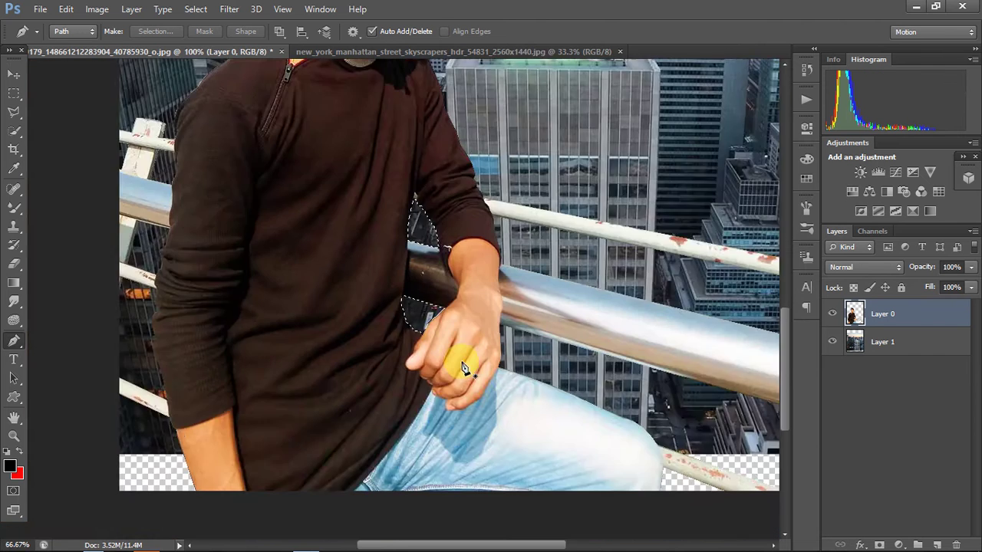
key(ctrl+minus)
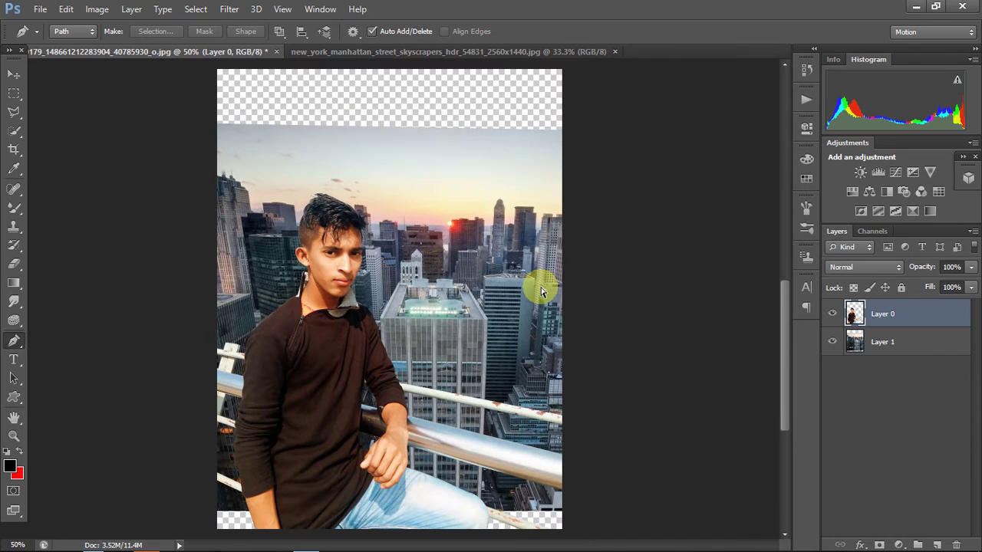
- Stretch the city skyline layer to about 120% height and shift it slightly down
key(ctrl+minus)
click(882, 349)
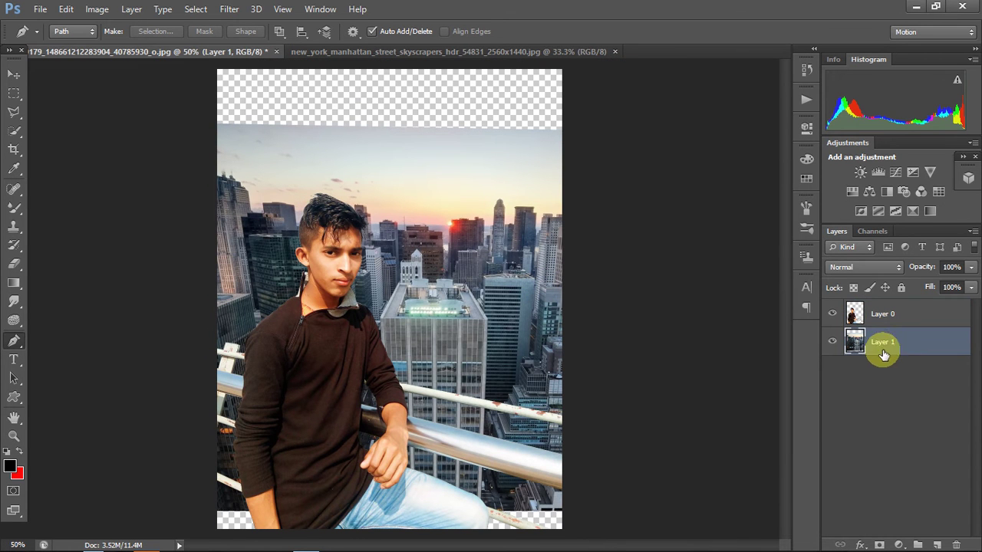
key(ctrl+t)
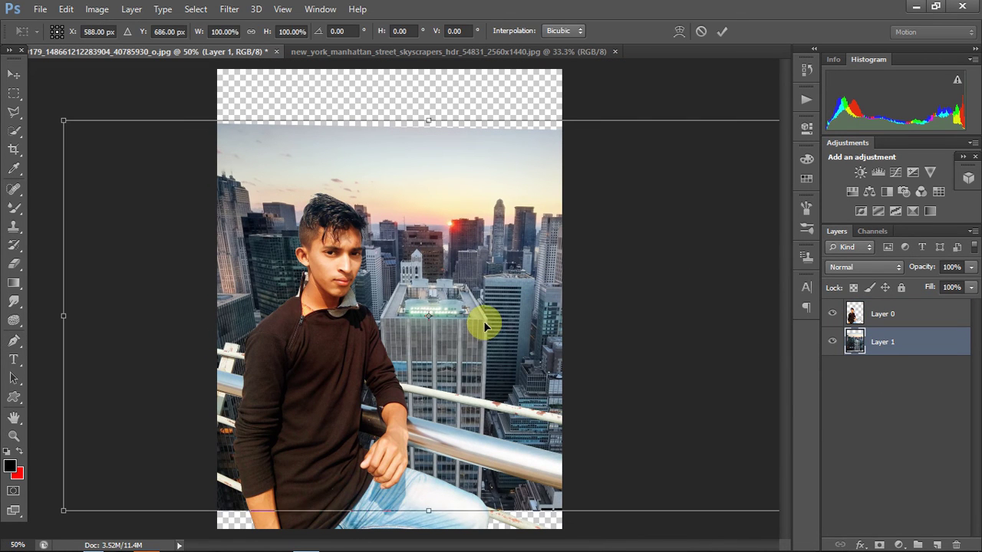
key(ctrl+minus)
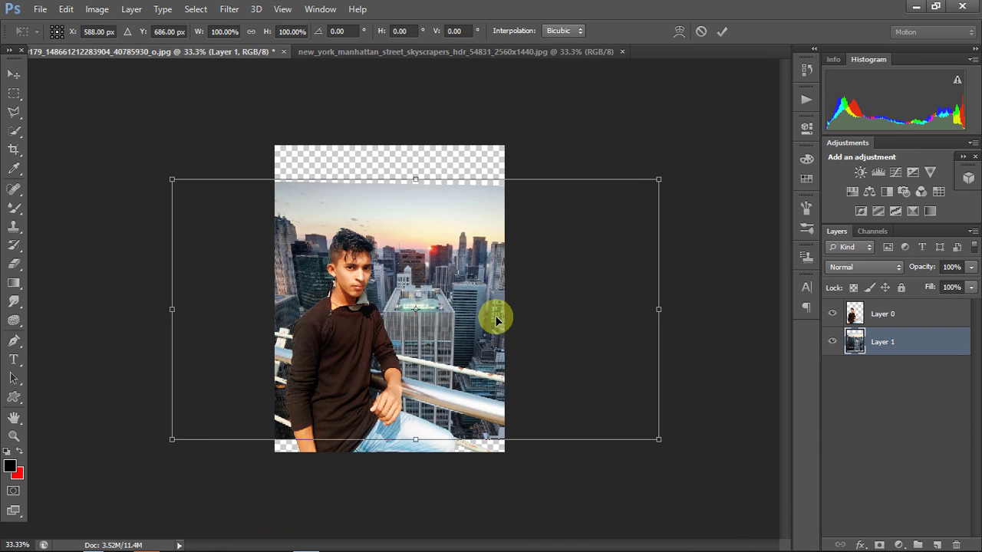
drag(490, 320, 487, 332)
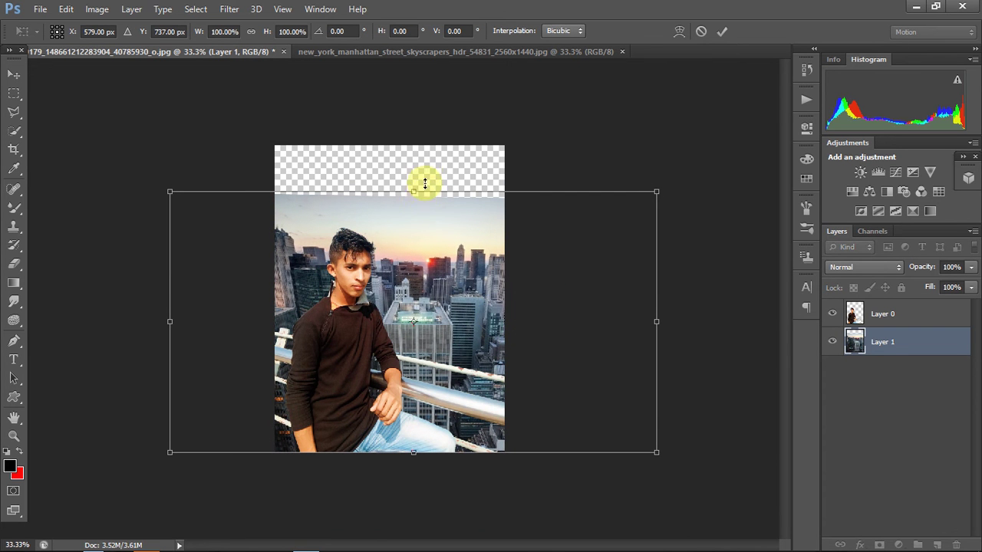
drag(424, 184, 426, 143)
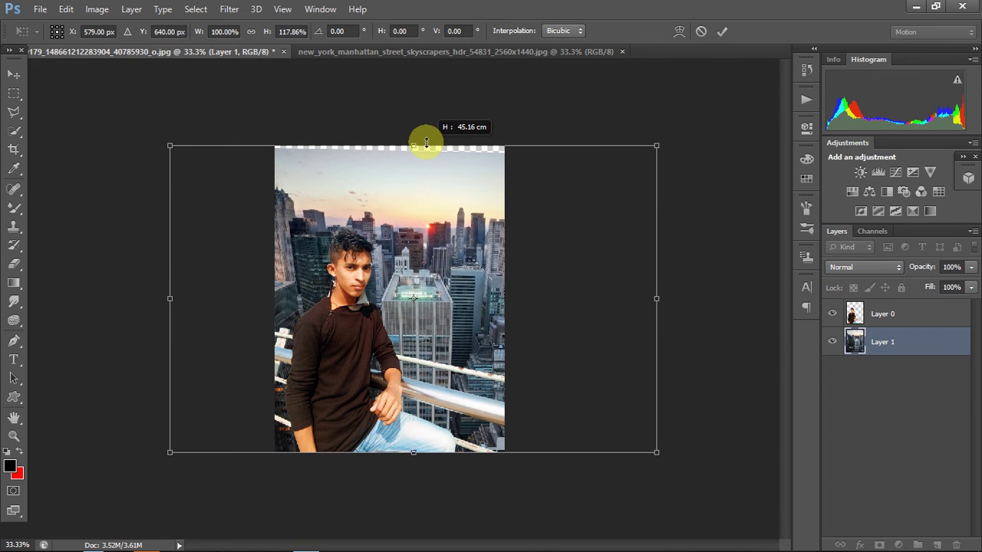
drag(423, 144, 423, 139)
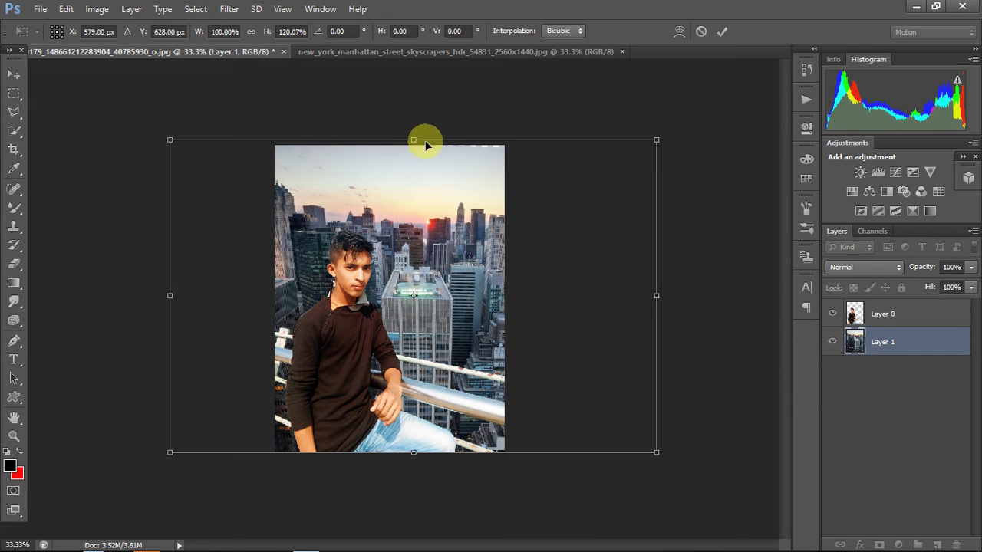
key(Return)
key(p)
- Nudge the skyline layer down a few pixels and raise its top edge slightly
click(440, 163)
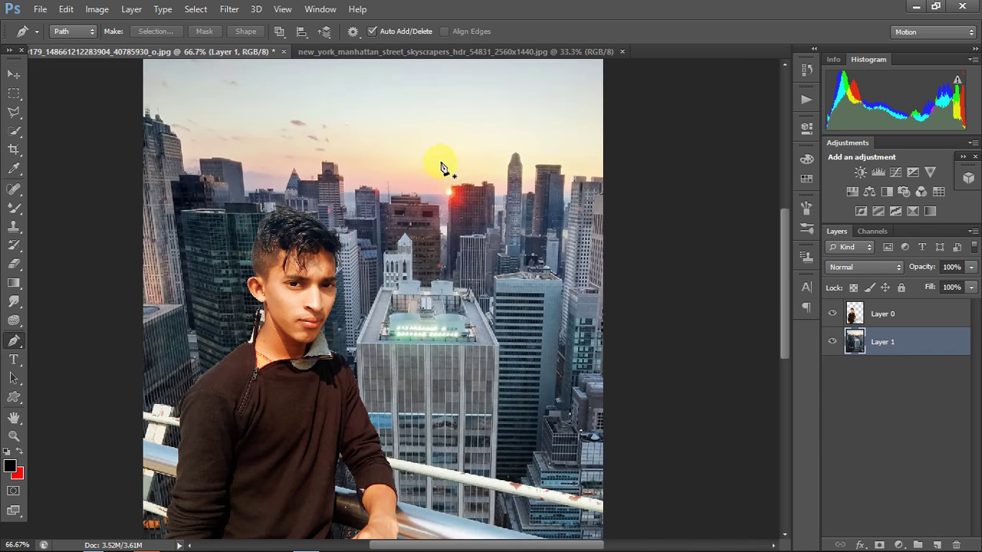
scroll(463, 164, down, 1)
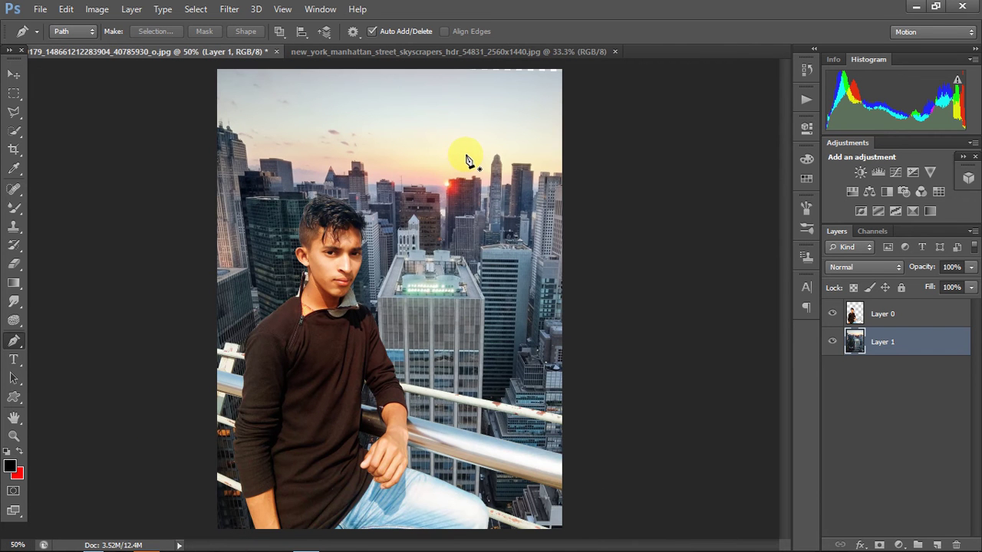
click(14, 74)
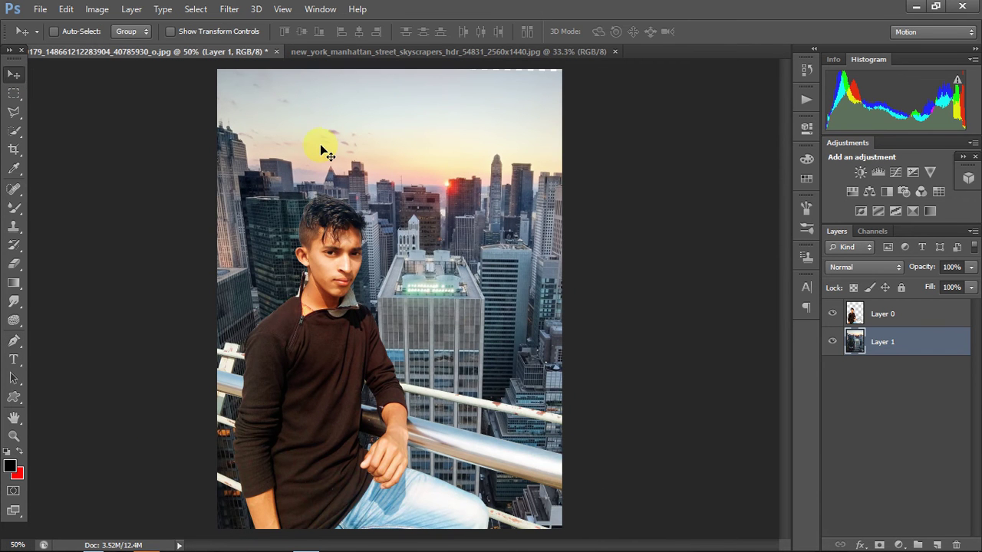
drag(327, 154, 326, 153)
scroll(365, 179, down, 1)
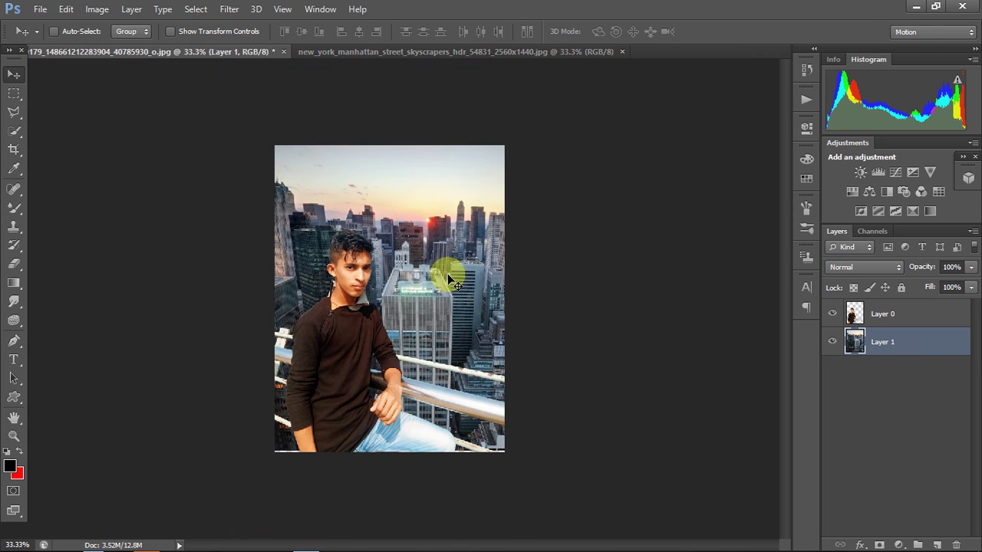
key(ctrl+t)
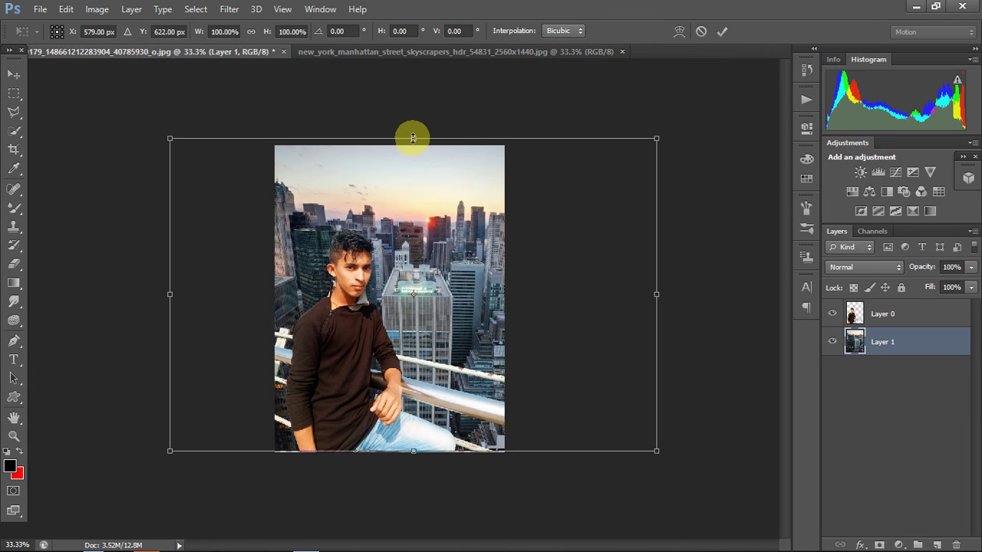
key(Down)
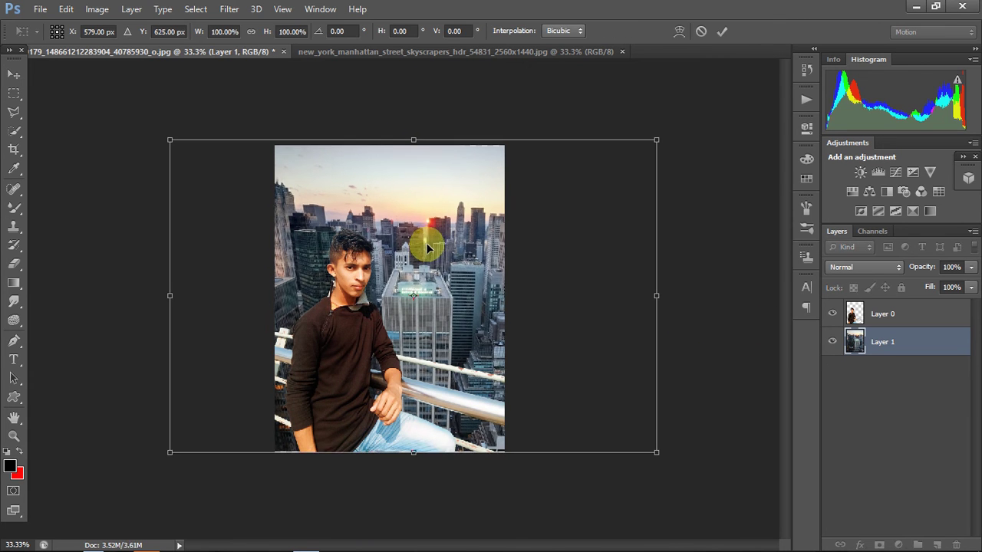
key(Down)
key(Down)
key(Down)
key(Down)
key(Down)
drag(417, 139, 418, 136)
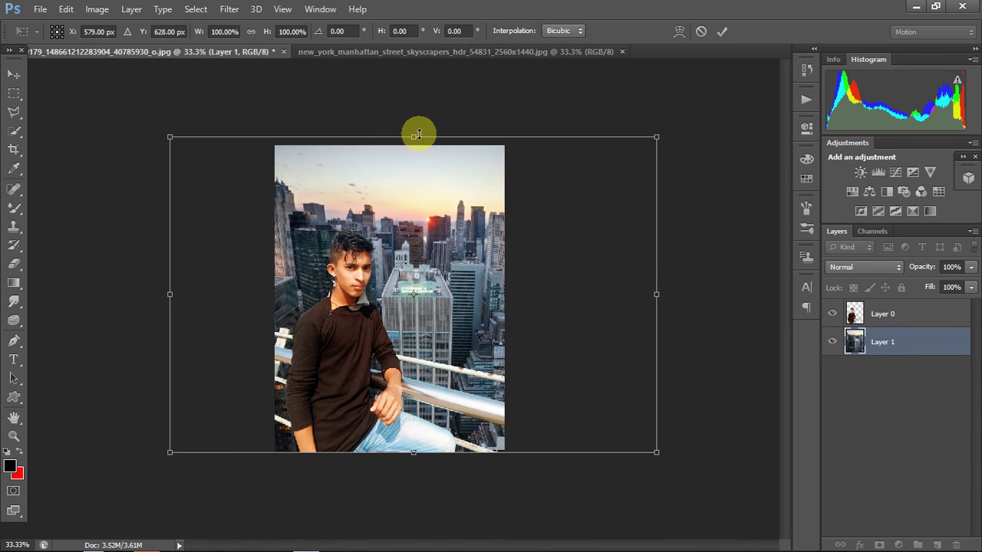
key(Return)
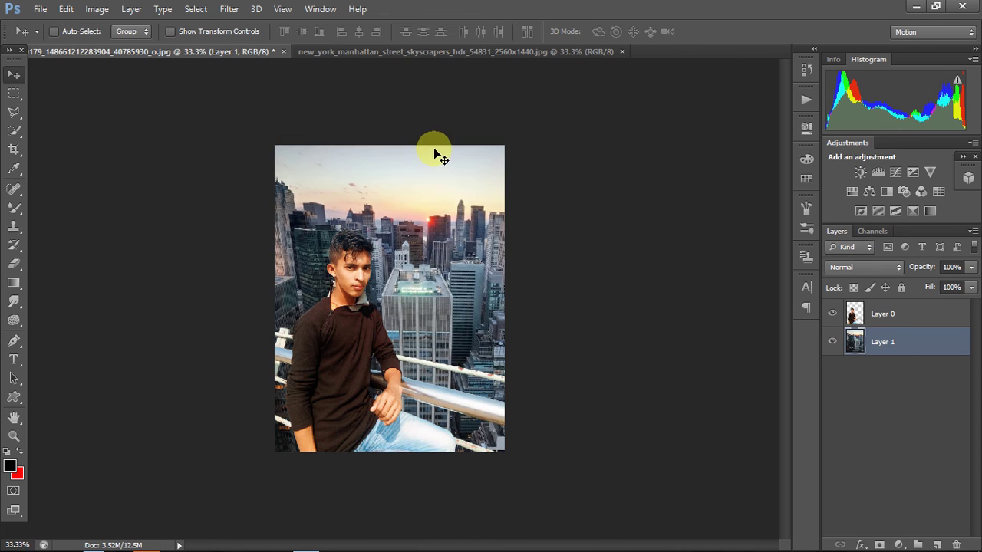
- Squash the skyline layer to about 79% height, leaving a transparent top strip
key(ctrl+minus)
key(ctrl+minus)
click(418, 350)
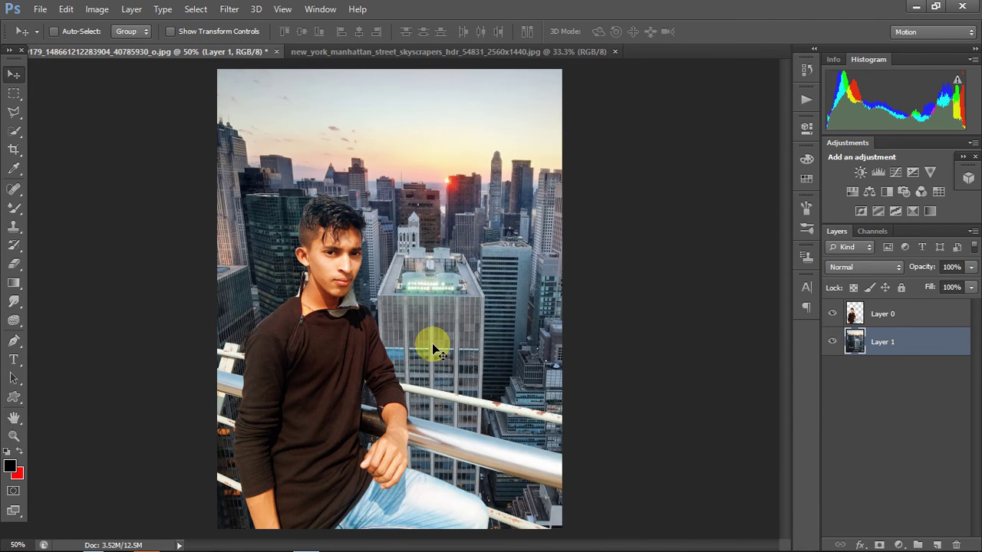
key(ctrl+minus)
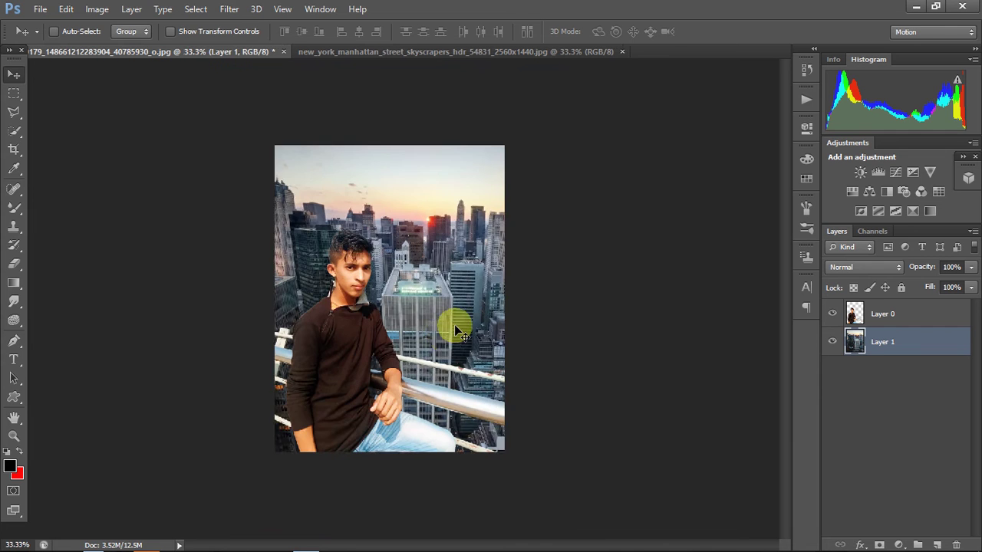
key(ctrl+minus)
key(ctrl+t)
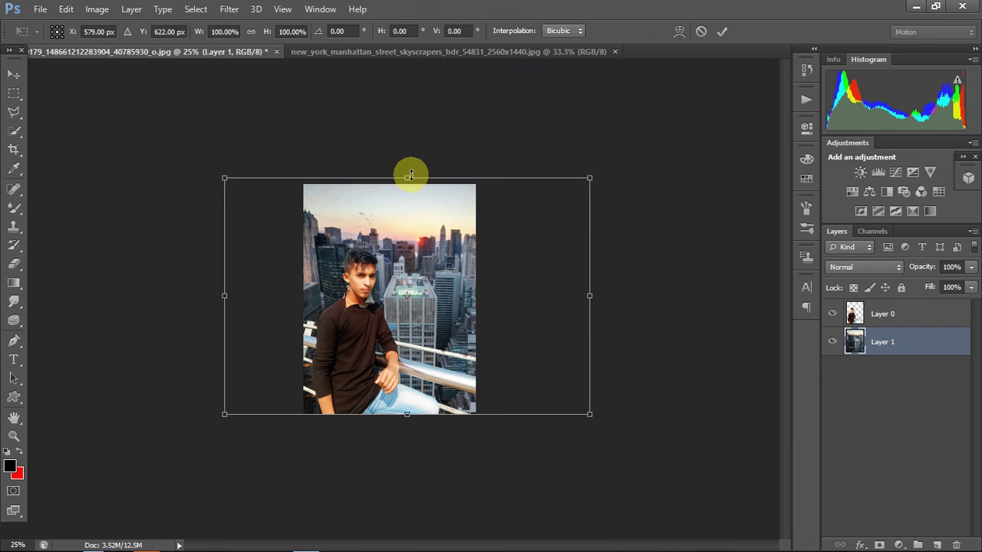
drag(410, 175, 409, 222)
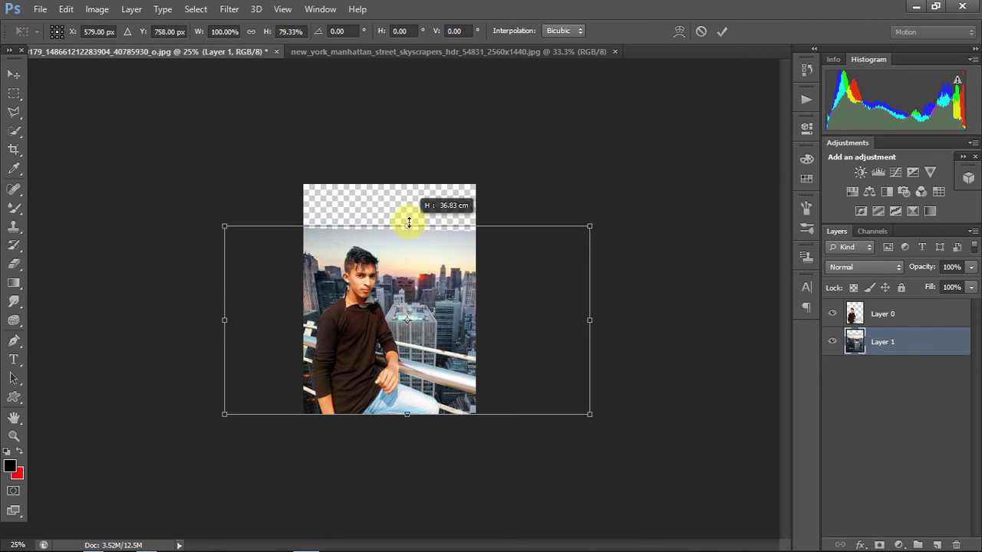
key(Return)
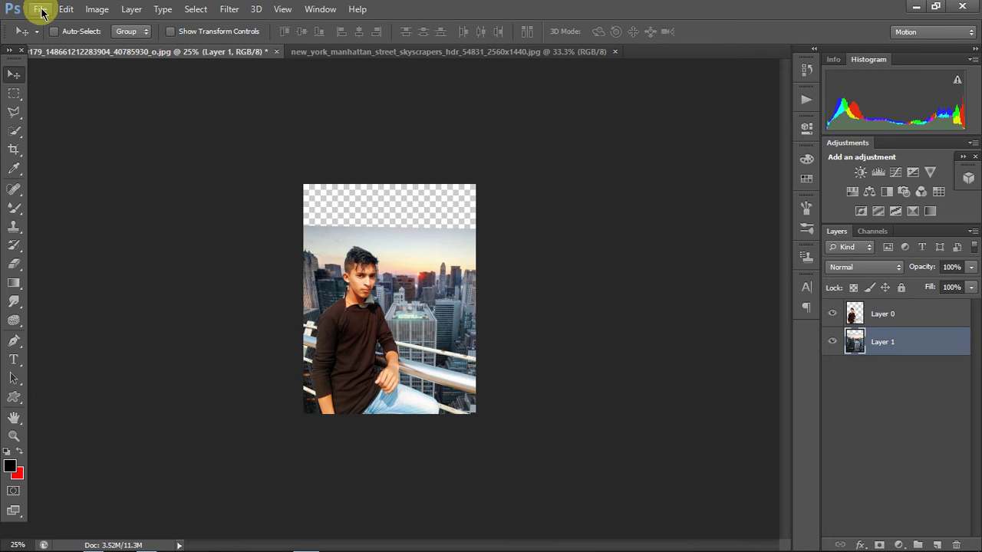
- Open sunset_sky_clouds_sun_111973_5184x3407.jpg from the stick folder
click(40, 10)
click(44, 35)
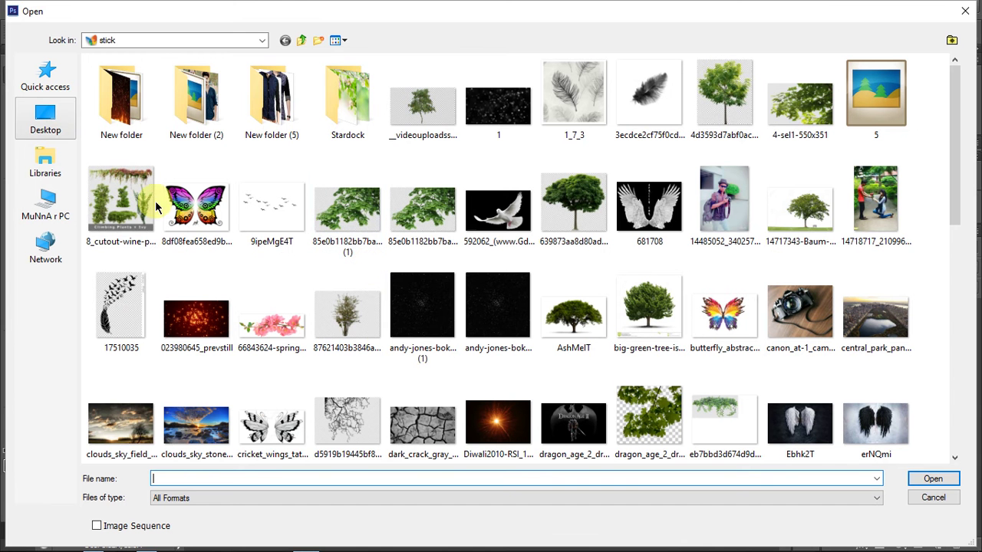
scroll(537, 368, down, 3)
scroll(583, 391, down, 2)
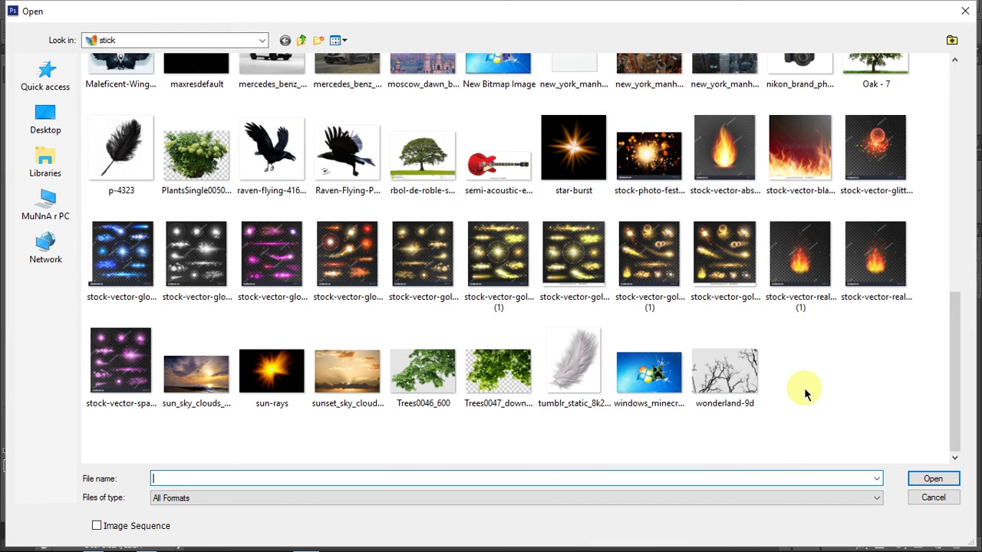
scroll(797, 392, up, 3)
scroll(775, 395, down, 3)
click(345, 395)
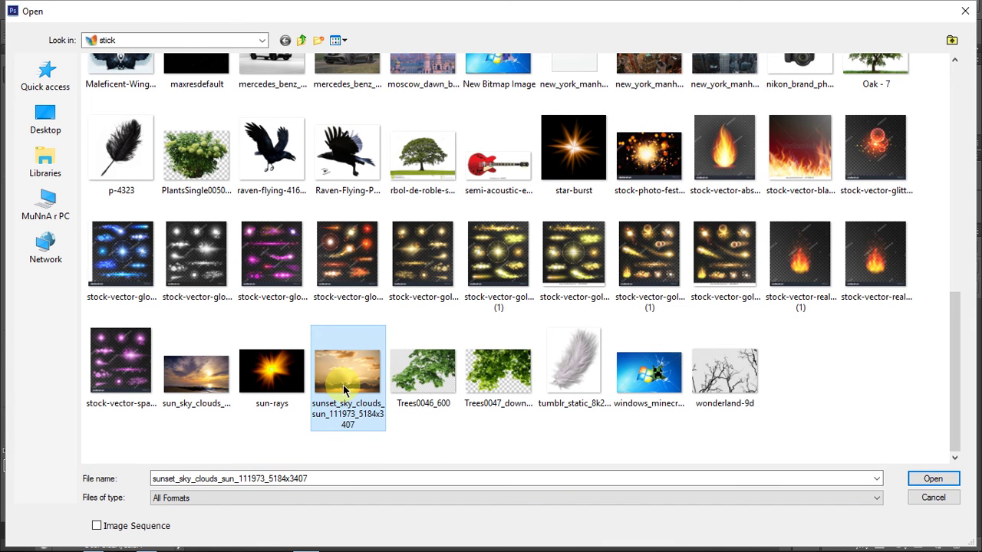
double_click(343, 385)
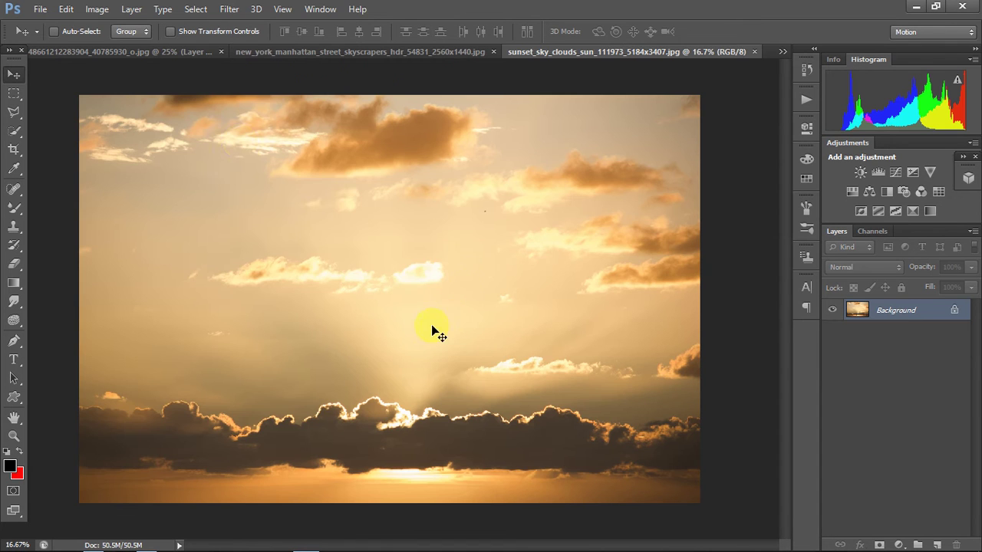
- Drag the sunset sky into the portrait as Layer 2, placed below the city layer
mouse_move(431, 324)
mouse_down()
mouse_move(224, 104)
mouse_move(210, 59)
mouse_up()
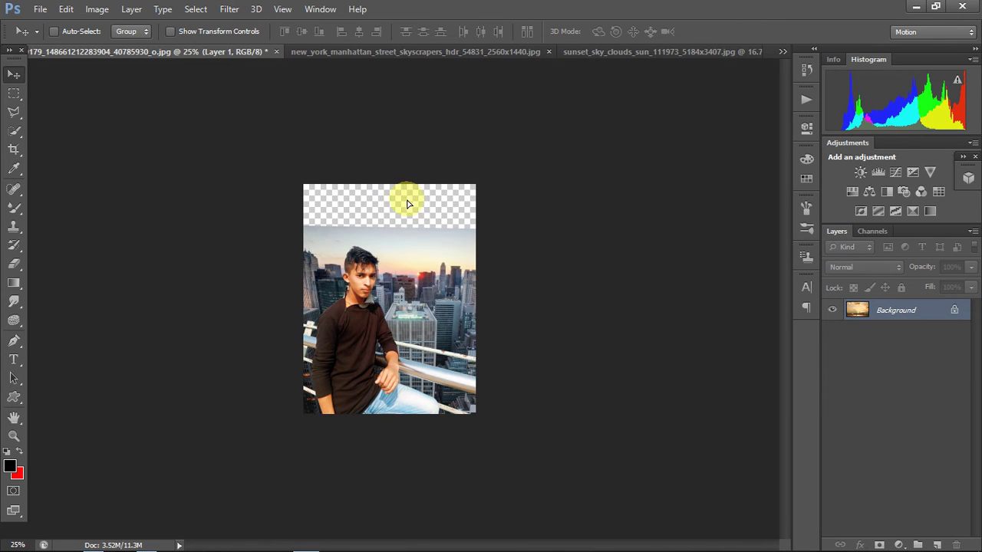
drag(211, 59, 408, 207)
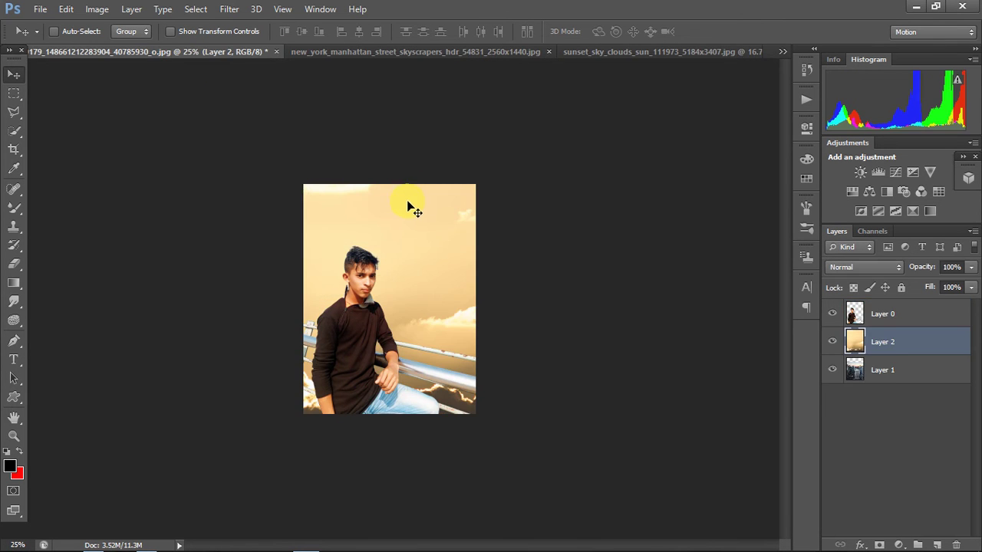
drag(938, 341, 921, 378)
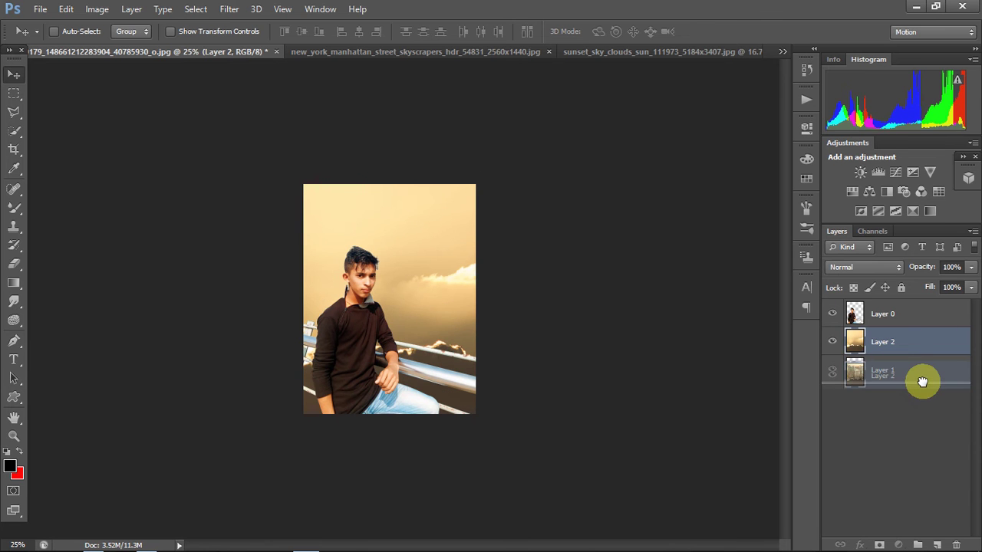
- Scale the sunset layer to about 24% and position it over the top strip
key(ctrl+t)
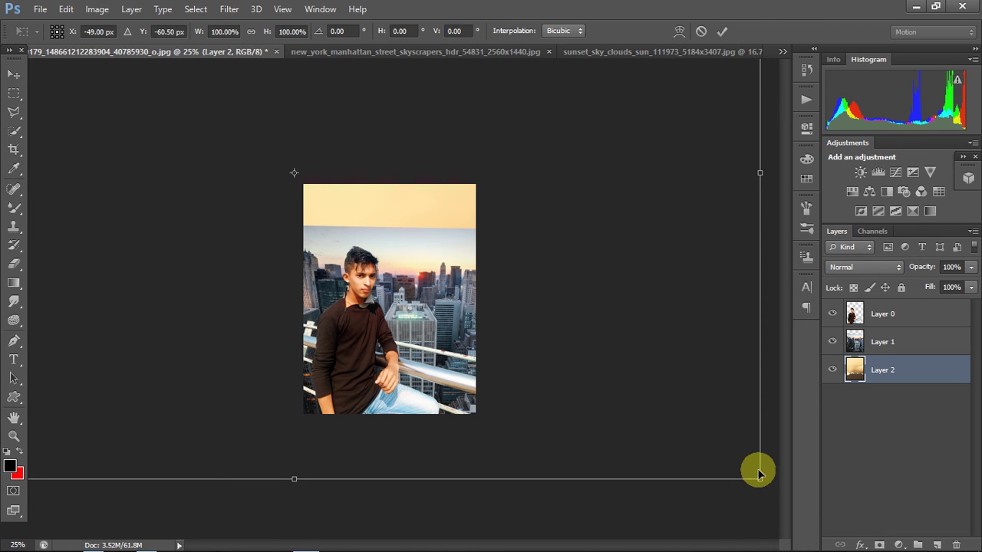
drag(757, 474, 345, 197)
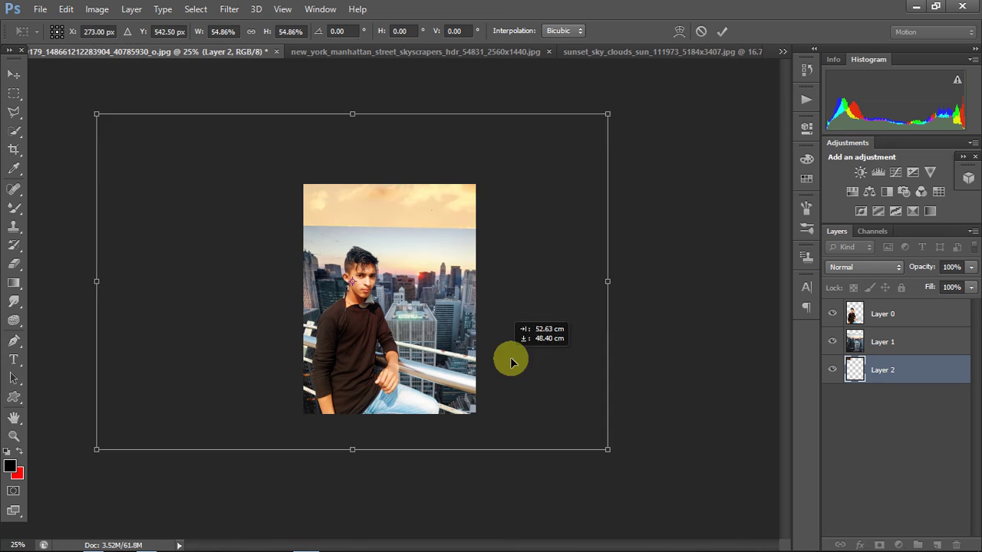
drag(476, 284, 515, 254)
drag(609, 336, 325, 153)
drag(304, 193, 490, 254)
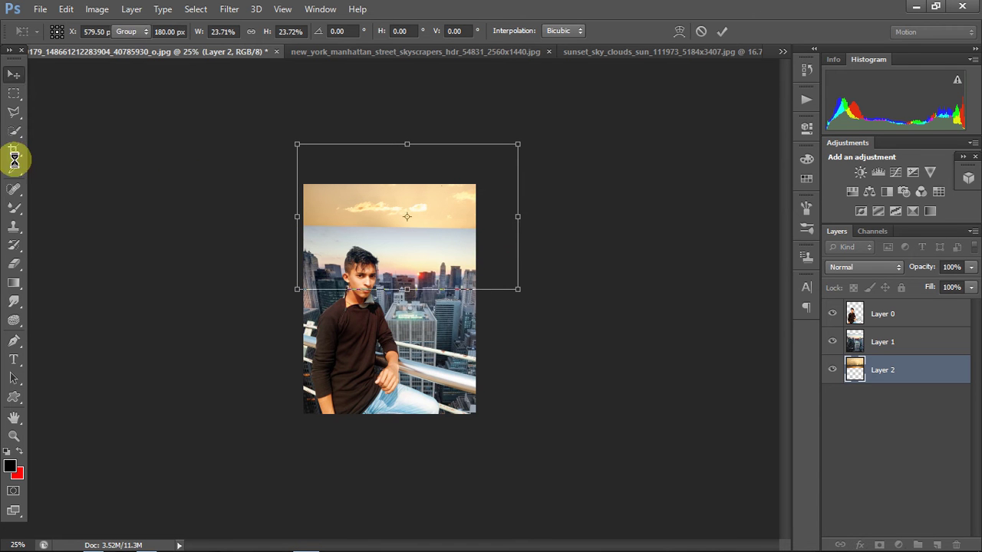
key(Return)
- Erase the city photo's blue upper sky with a soft 329 px eraser
click(14, 263)
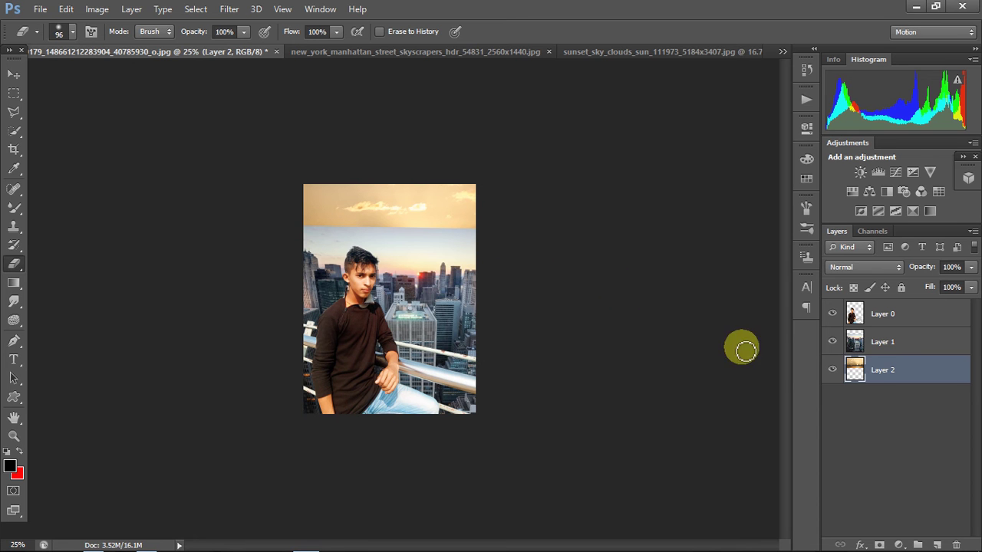
click(882, 339)
right_click(567, 203)
right_click(426, 217)
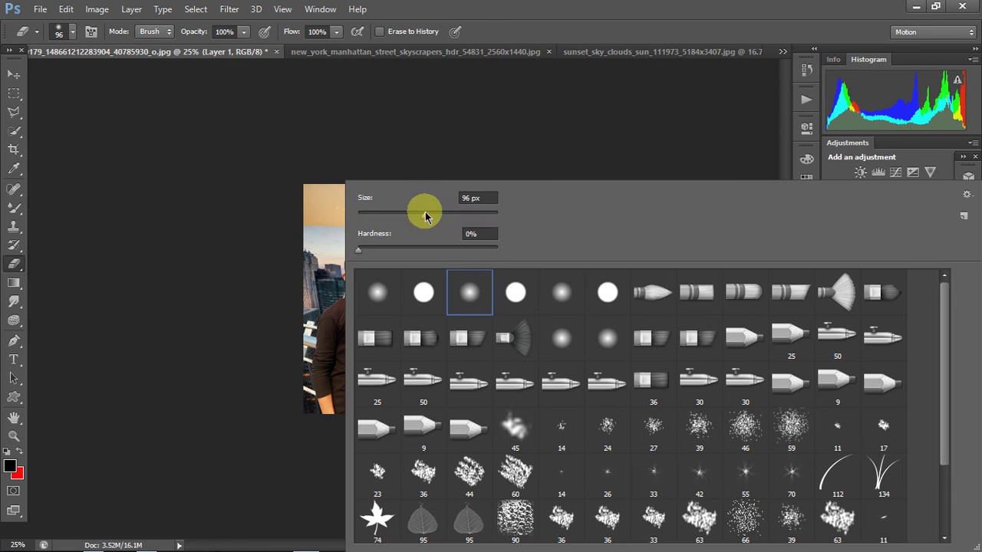
drag(472, 220, 482, 220)
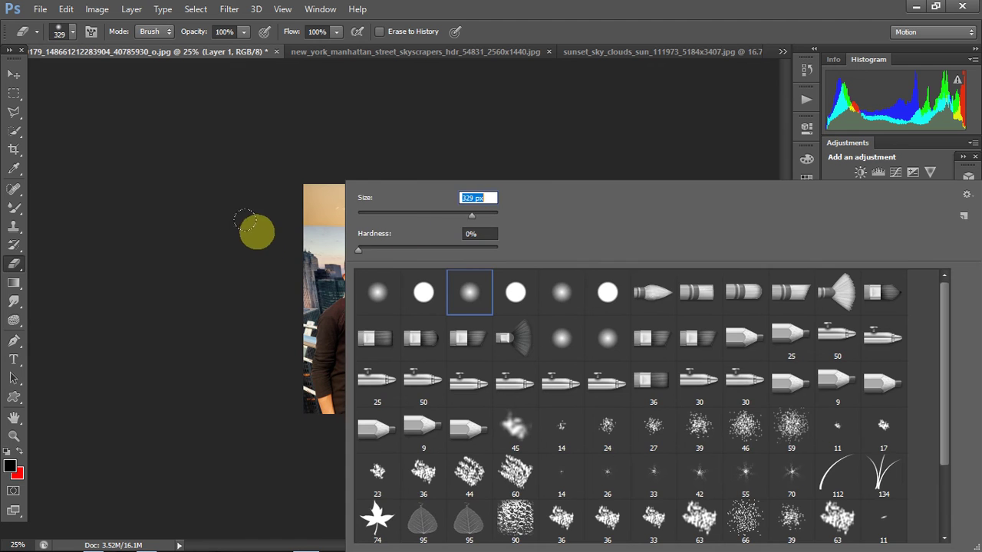
click(252, 219)
mouse_move(332, 206)
mouse_down()
mouse_move(394, 211)
mouse_move(360, 211)
mouse_up()
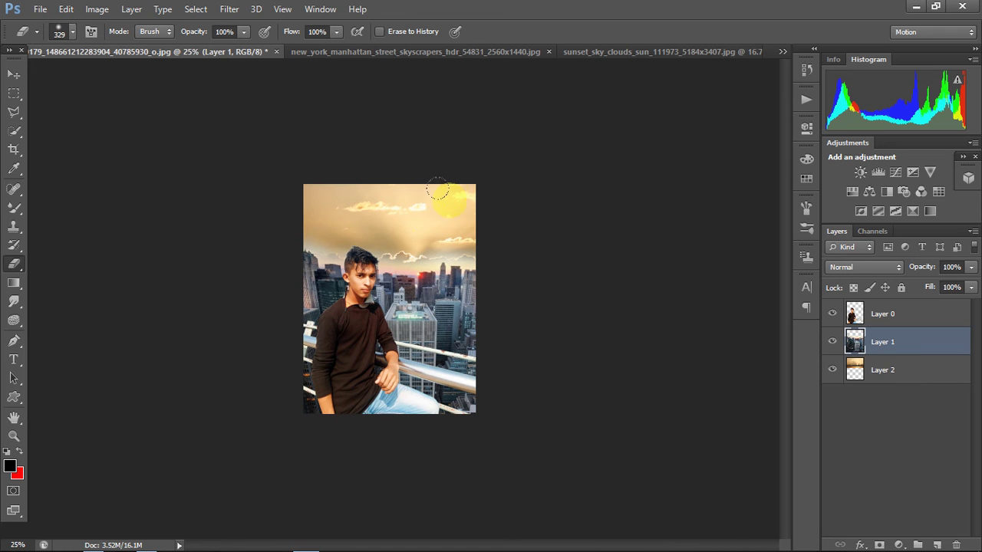
drag(414, 222, 442, 220)
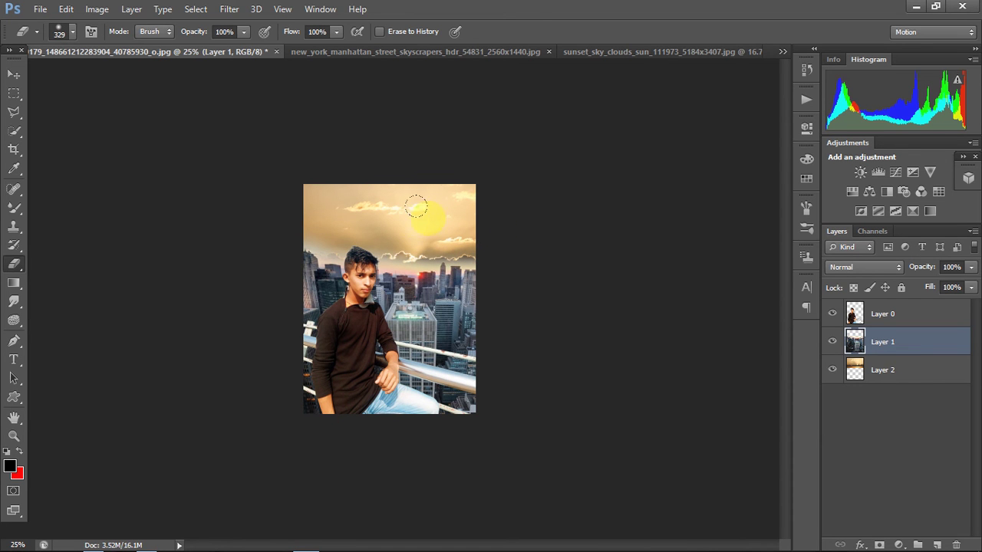
- Nudge the city layer slightly and move the sunset sky layer upward
click(14, 74)
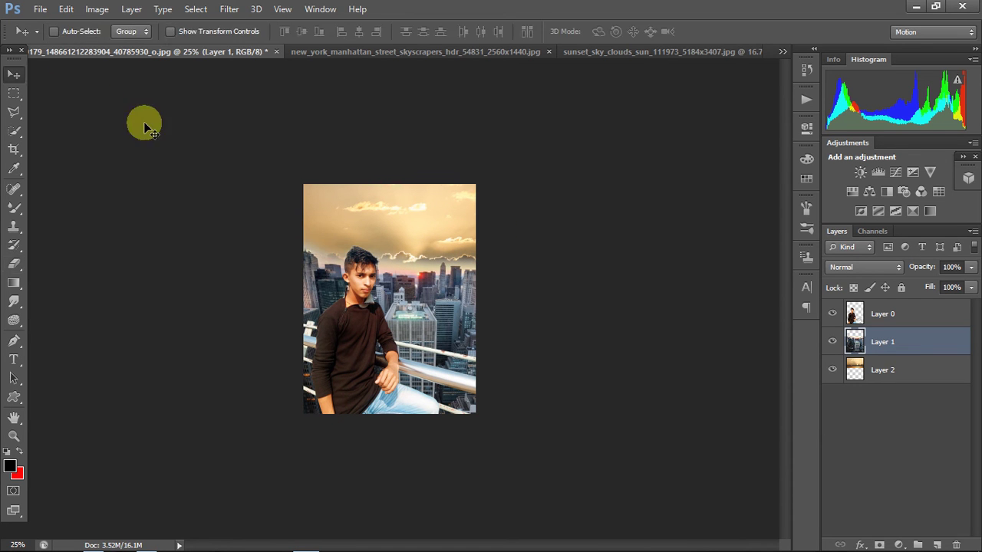
drag(435, 216, 432, 208)
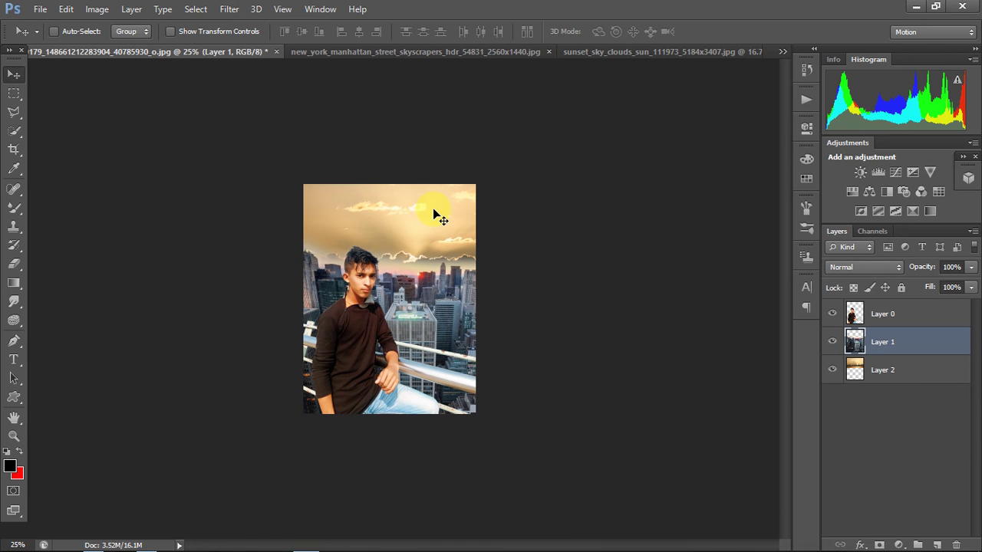
click(904, 368)
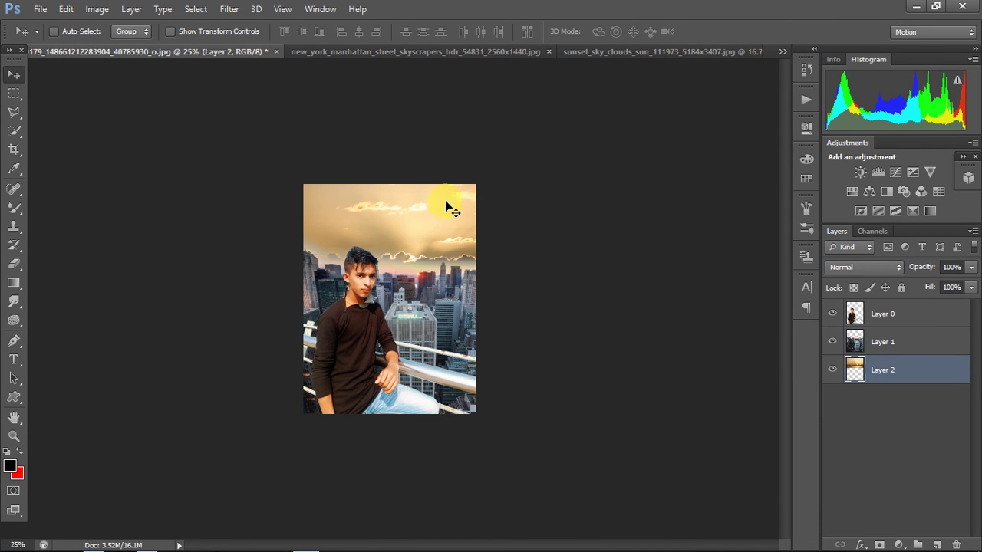
mouse_move(445, 202)
mouse_down()
mouse_move(442, 170)
mouse_move(454, 206)
mouse_up()
key(ctrl+minus)
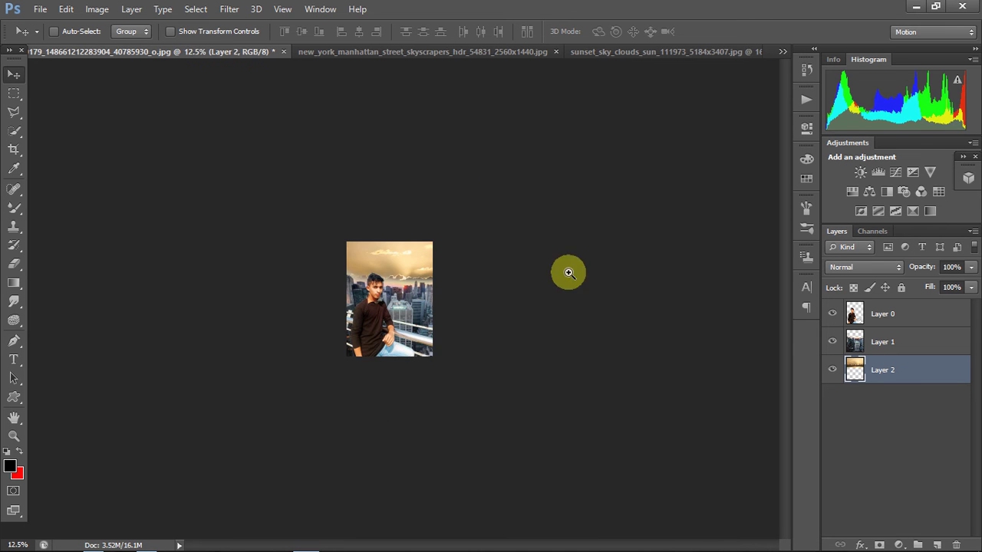
- Step back through the History states to before the sunset sky was added
key(ctrl+plus)
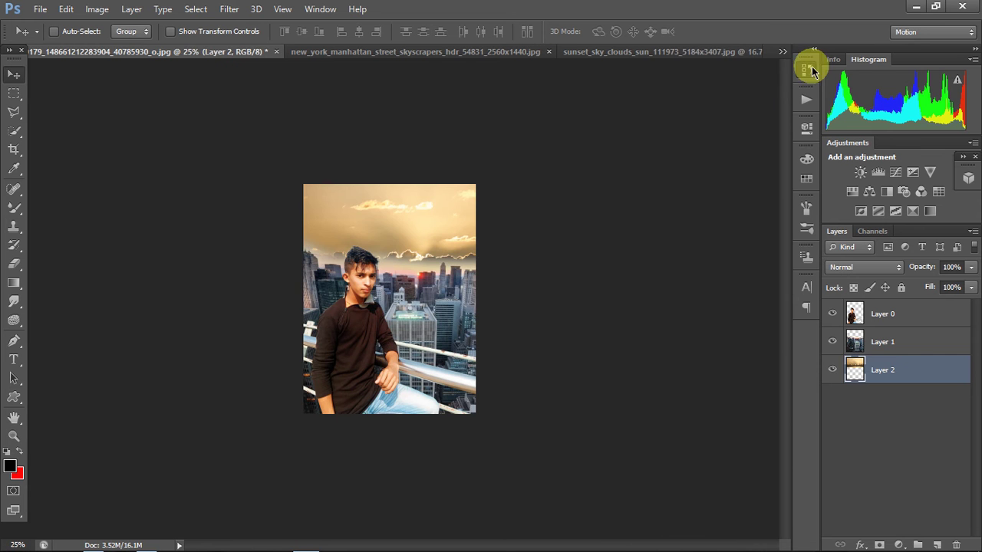
click(806, 70)
click(690, 283)
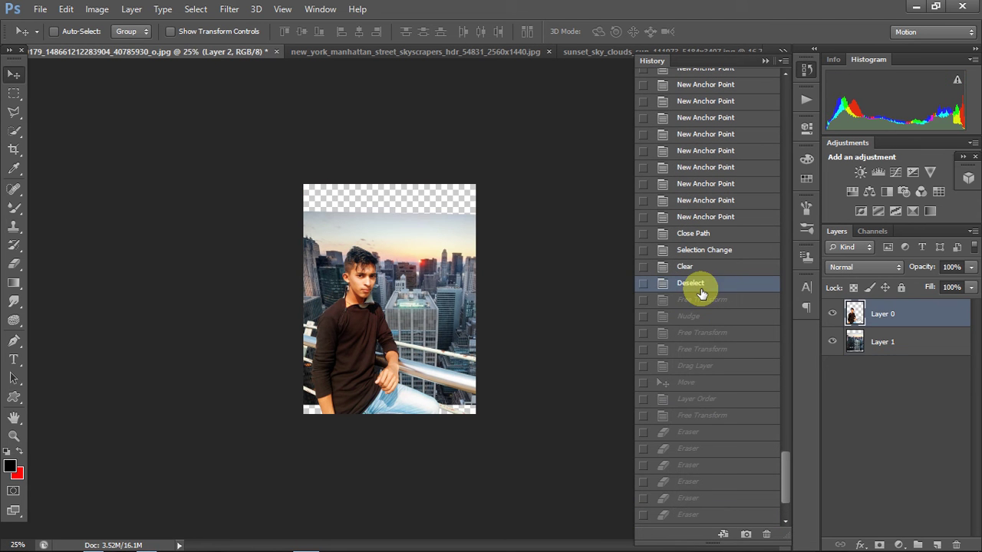
click(698, 431)
click(699, 416)
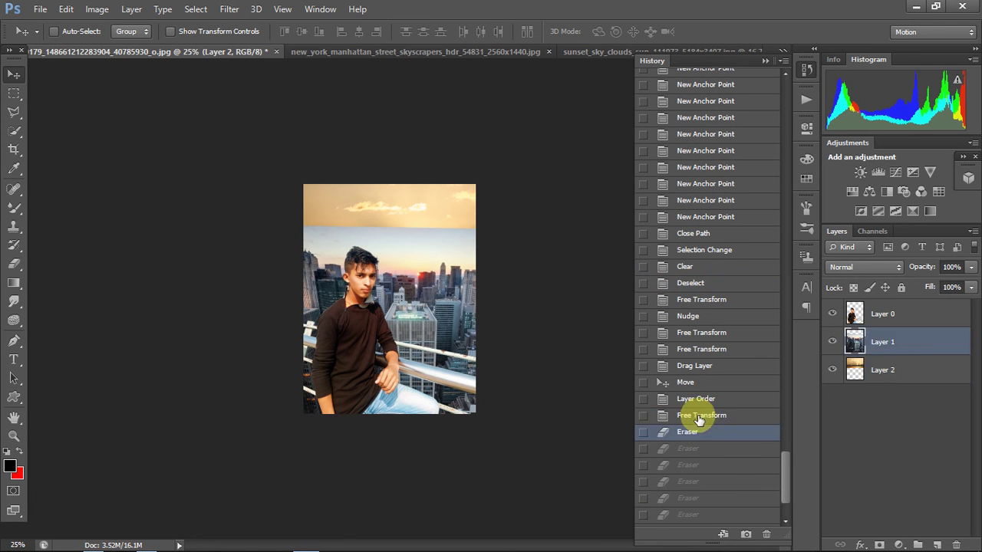
click(696, 399)
click(700, 382)
click(699, 366)
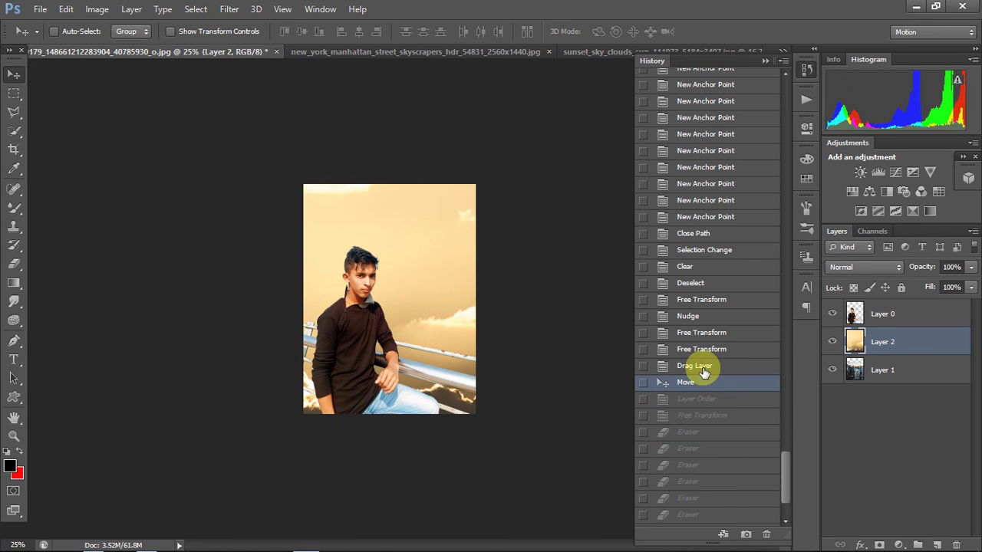
click(711, 351)
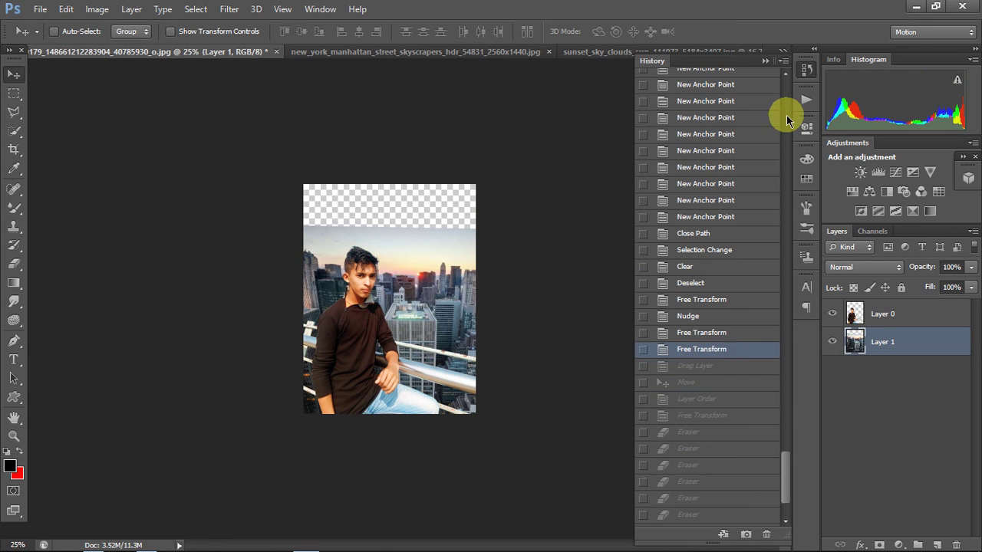
- Compare versions, settle on the Free Transform state before Drag Layer, and zoom to 50%
click(701, 368)
click(702, 384)
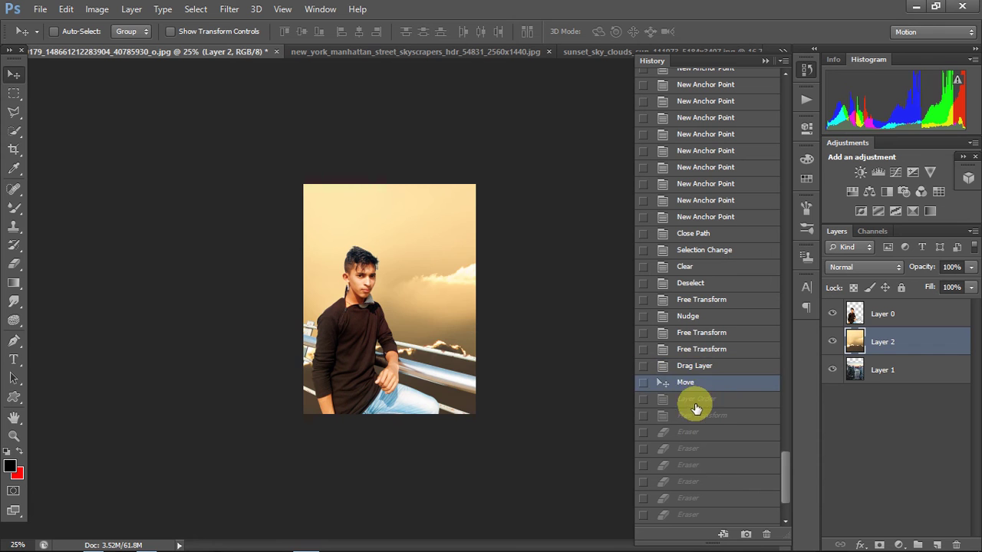
click(698, 399)
click(700, 366)
click(707, 351)
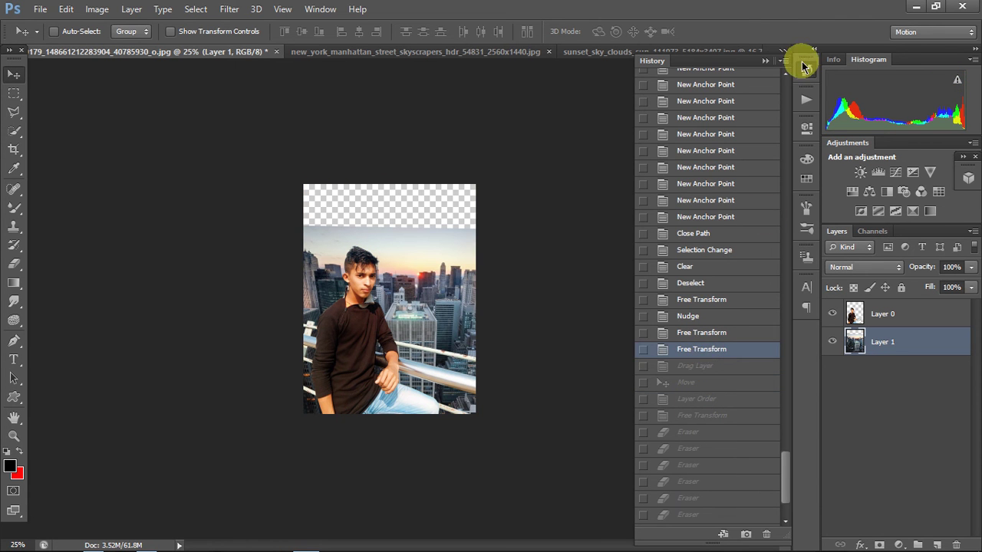
click(805, 71)
ctrl+click(363, 217)
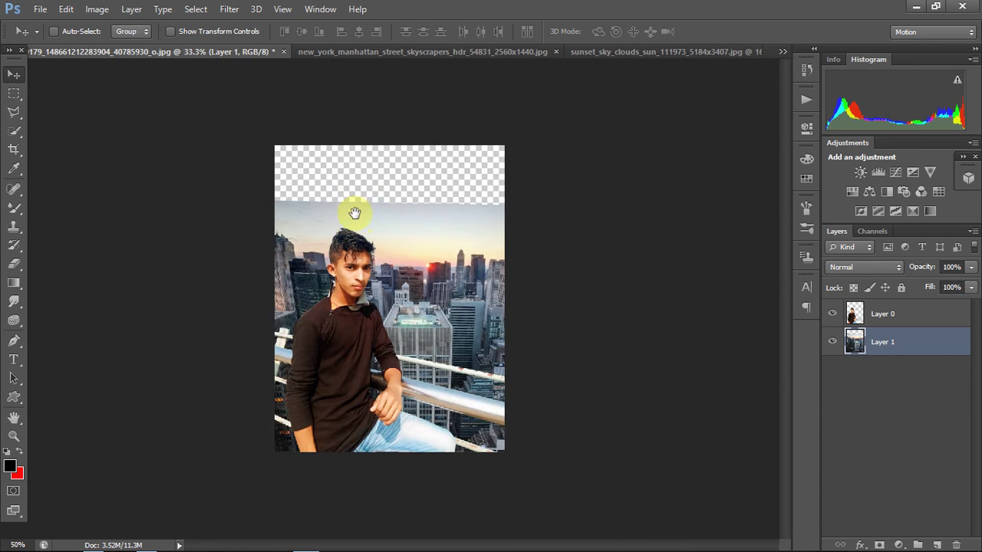
ctrl+click(354, 213)
- Select a band across the top of the city sky and stretch it upward
click(13, 93)
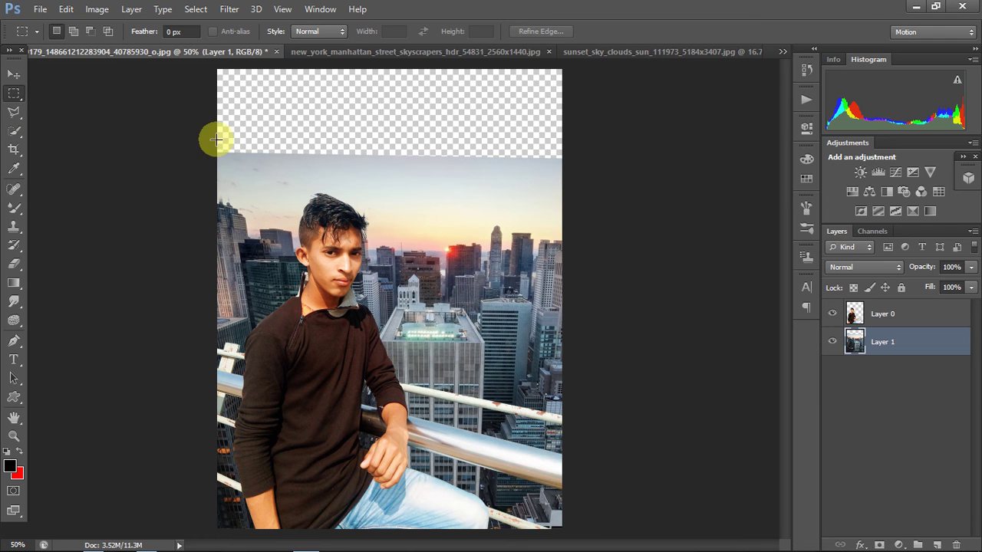
drag(213, 114, 581, 193)
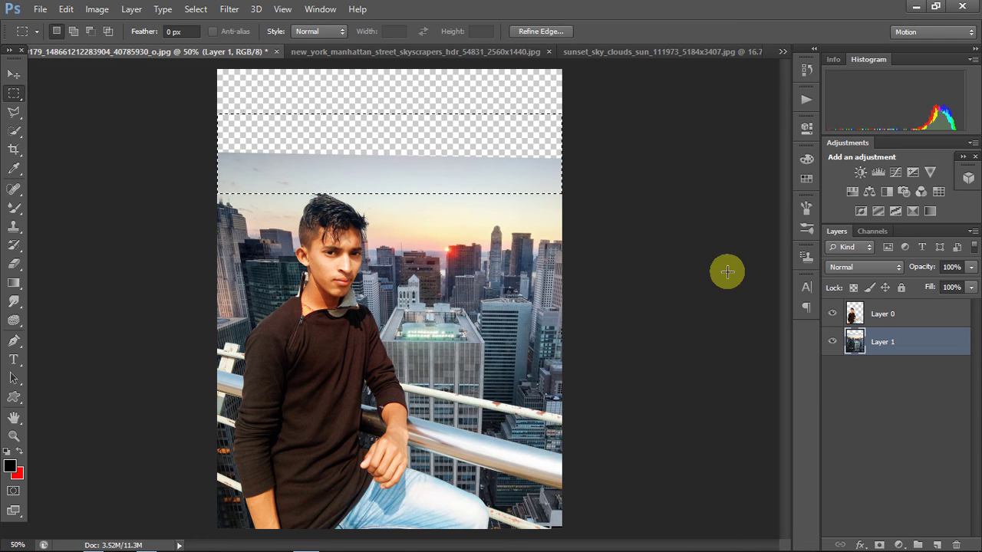
key(ctrl+t)
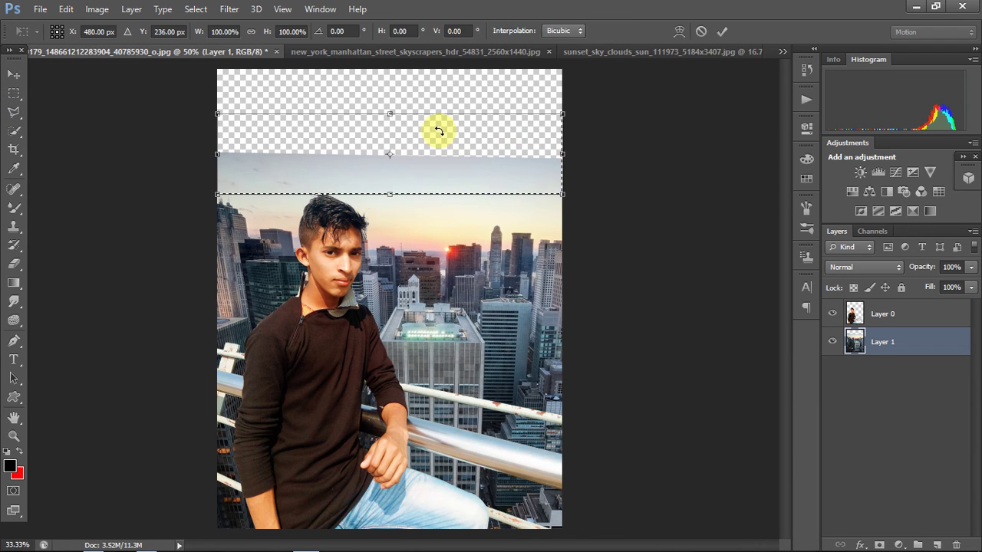
key(ctrl+minus)
drag(399, 166, 404, 58)
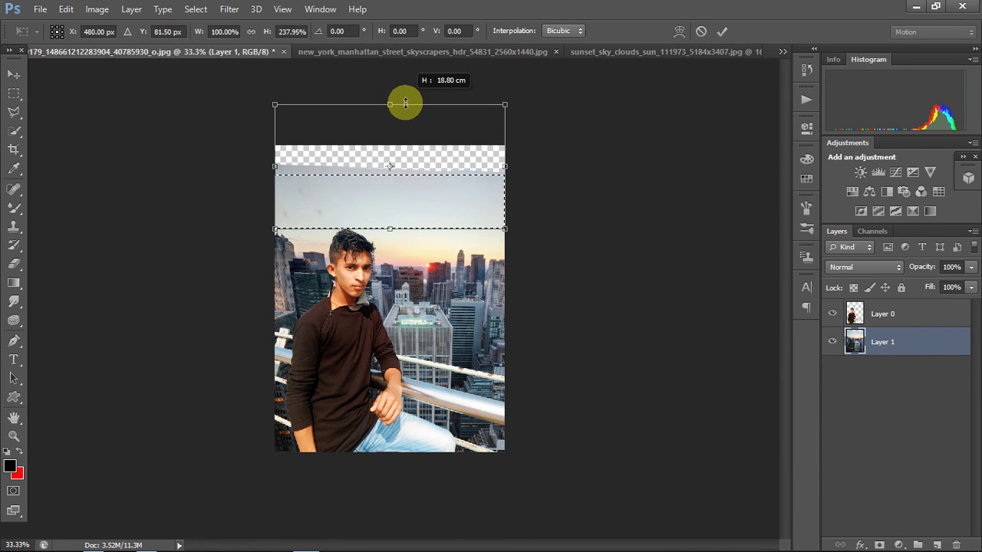
drag(404, 58, 404, 115)
key(Return)
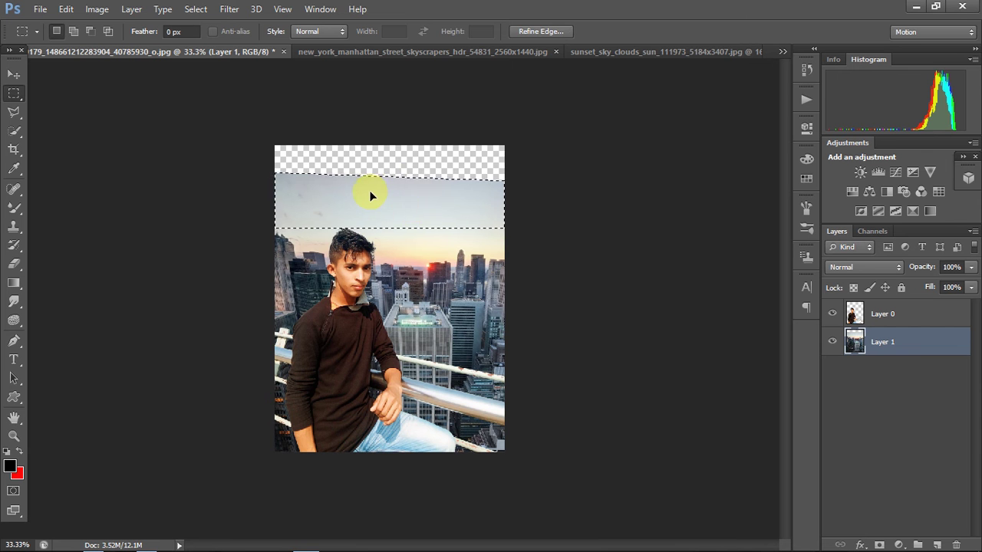
key(ctrl+d)
- Inspect the stretched top, then undo the stretch and clear the selection
key(ctrl+minus)
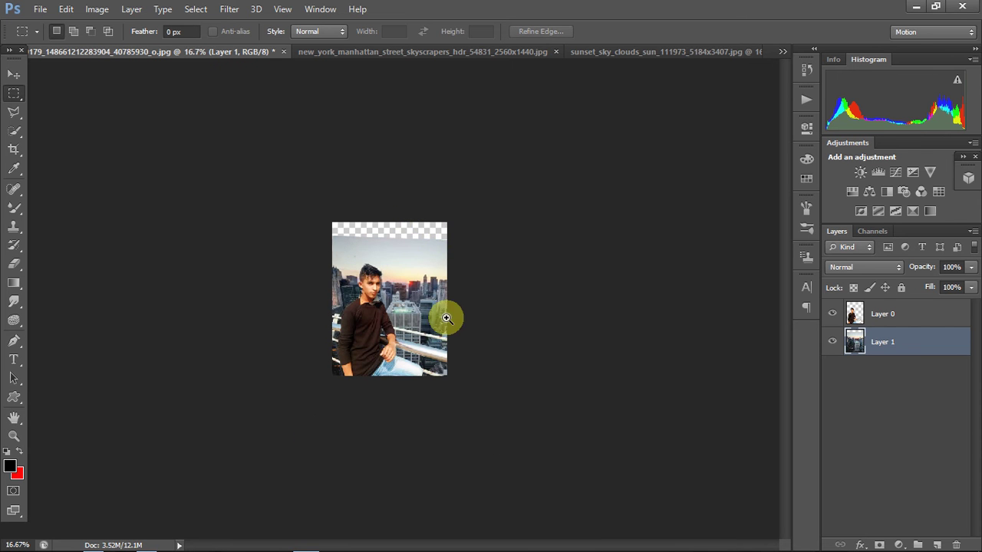
ctrl+click(383, 235)
ctrl+click(335, 164)
ctrl+click(335, 191)
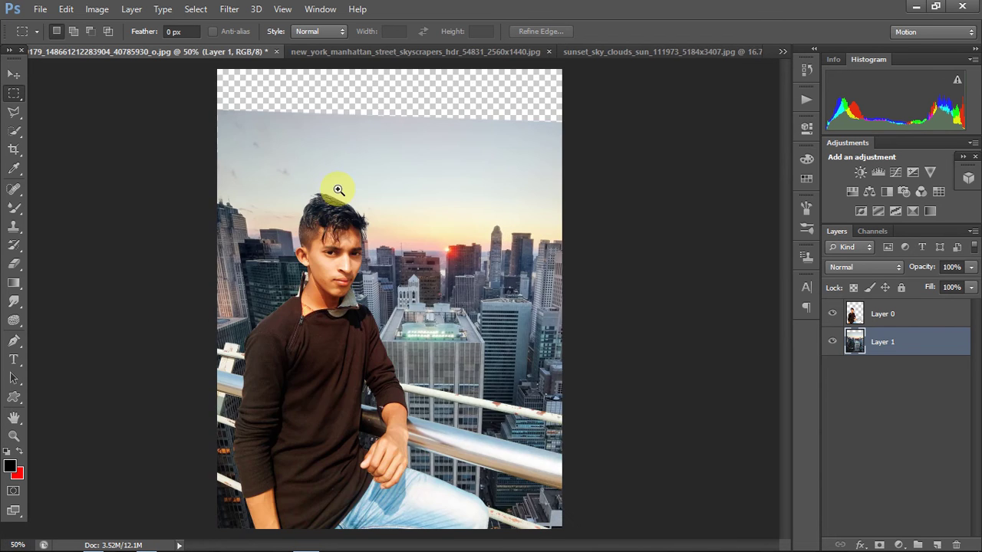
ctrl+click(370, 317)
drag(370, 318, 370, 326)
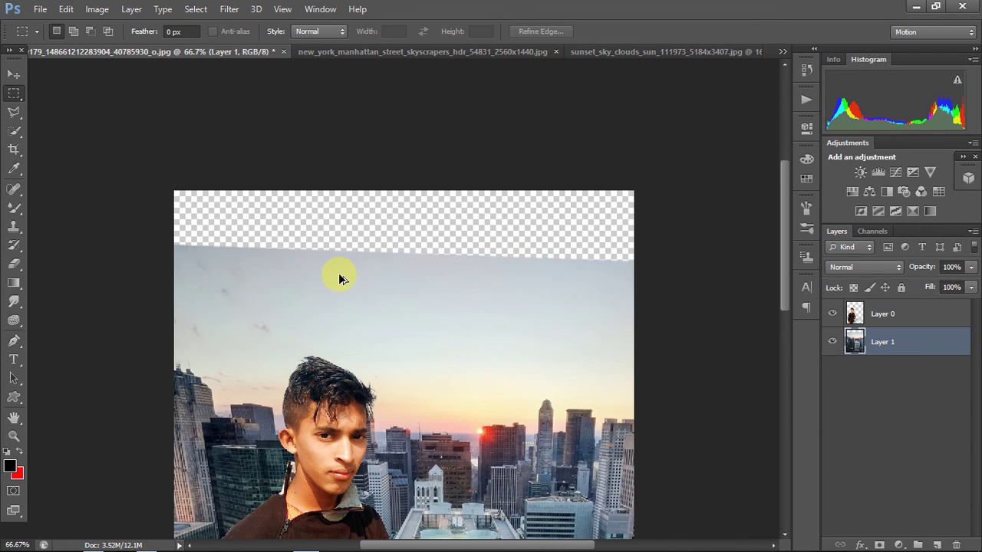
key(ctrl+z)
key(ctrl+d)
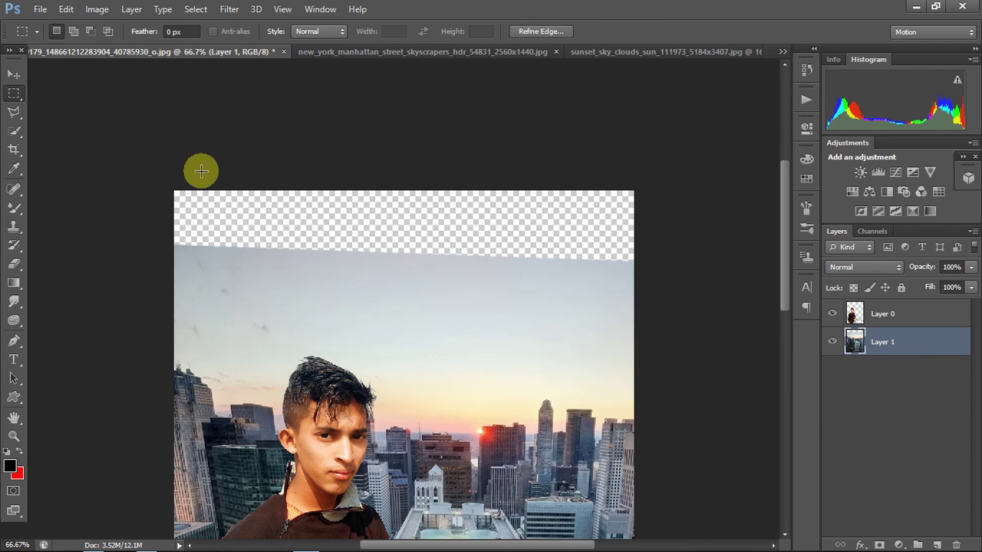
- Select a full-width sky band and stretch it up to fill the image top
mouse_move(169, 207)
mouse_down()
mouse_move(592, 345)
mouse_move(633, 310)
mouse_up()
key(ctrl+t)
drag(412, 206, 414, 75)
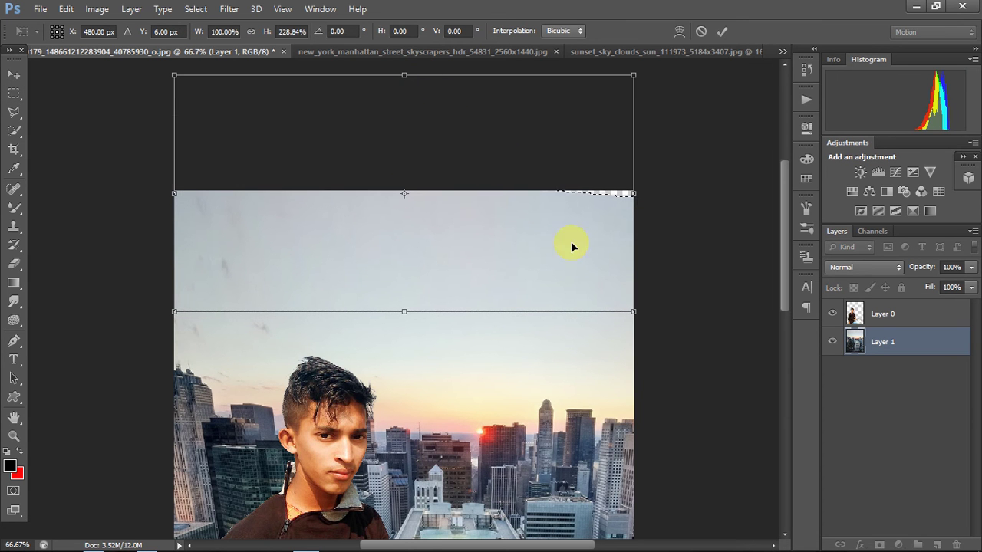
drag(634, 74, 641, 62)
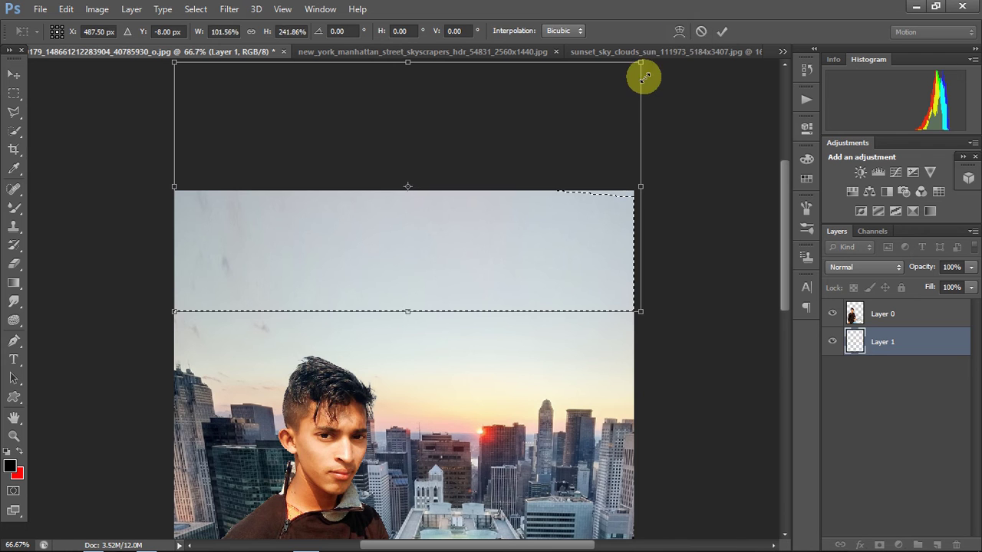
key(Return)
key(ctrl+d)
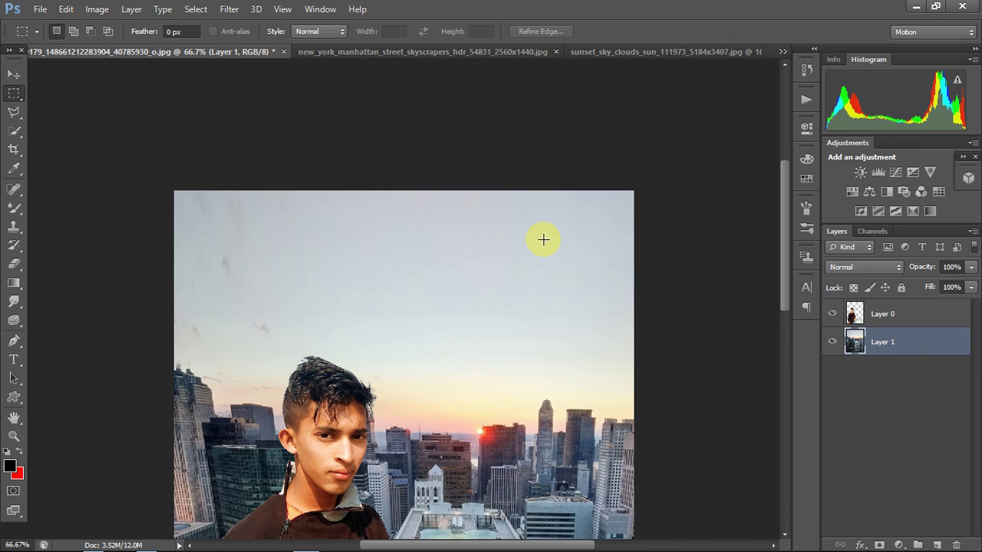
- Make Layer 0 the active layer, viewing the image at 50%
key(ctrl+minus)
key(ctrl+minus)
key(ctrl+minus)
key(ctrl+minus)
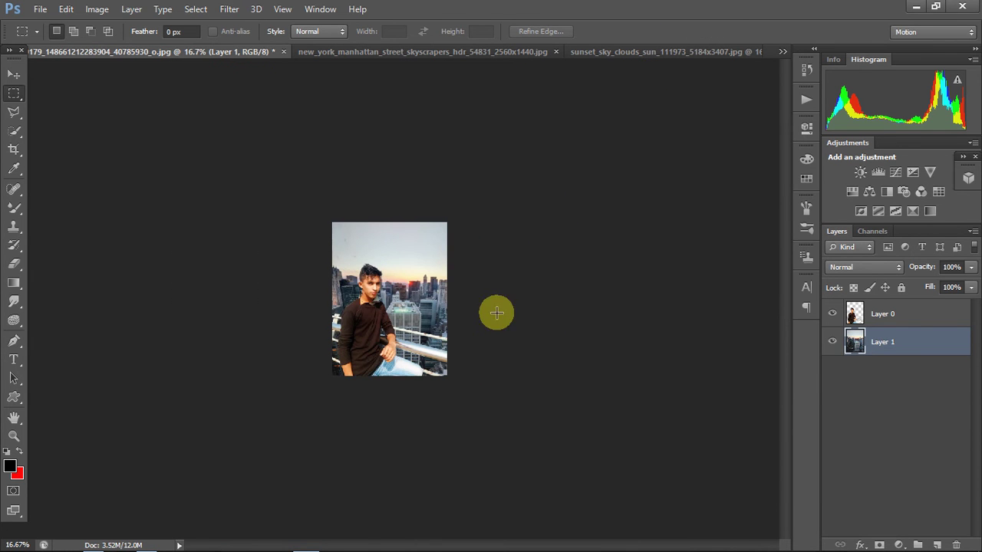
key(ctrl+plus)
key(ctrl+plus)
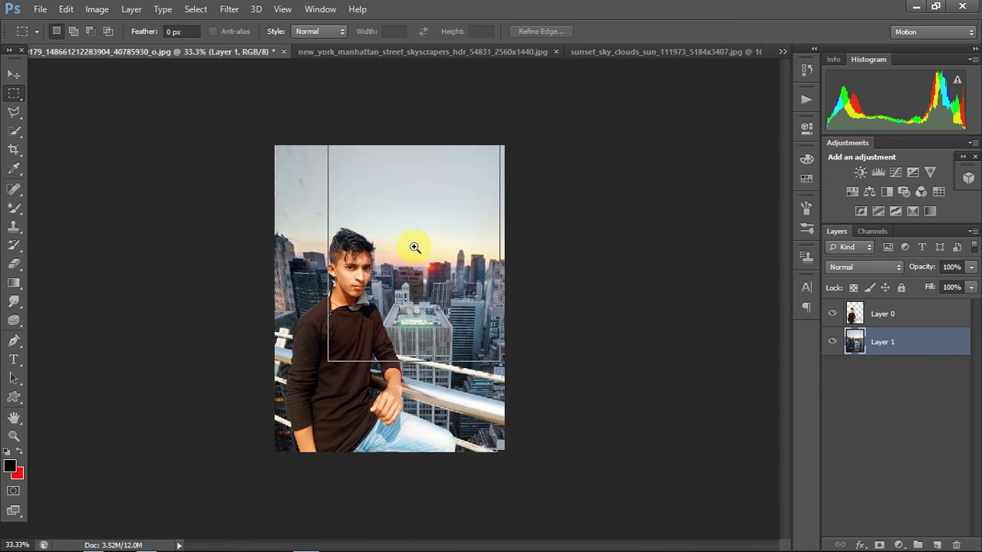
key(ctrl+plus)
key(ctrl+minus)
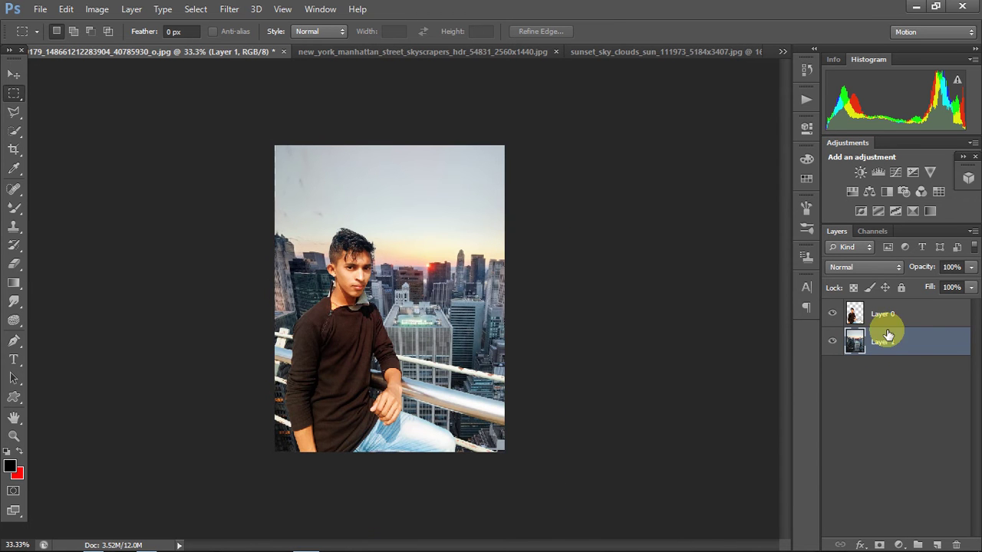
click(882, 314)
key(ctrl+plus)
- Start a Selective Color adjustment with Blacks Black raised to +15
click(97, 8)
mouse_move(118, 46)
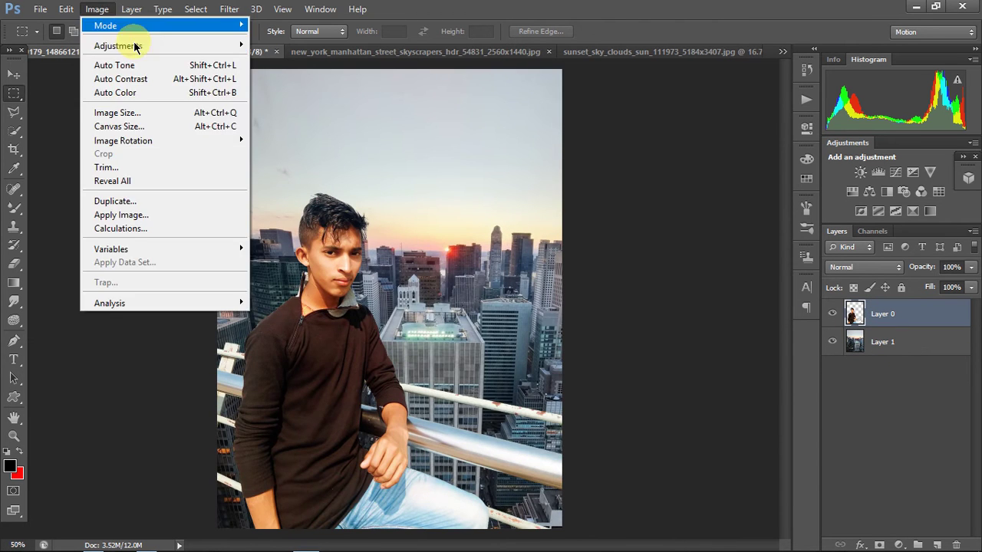
click(352, 264)
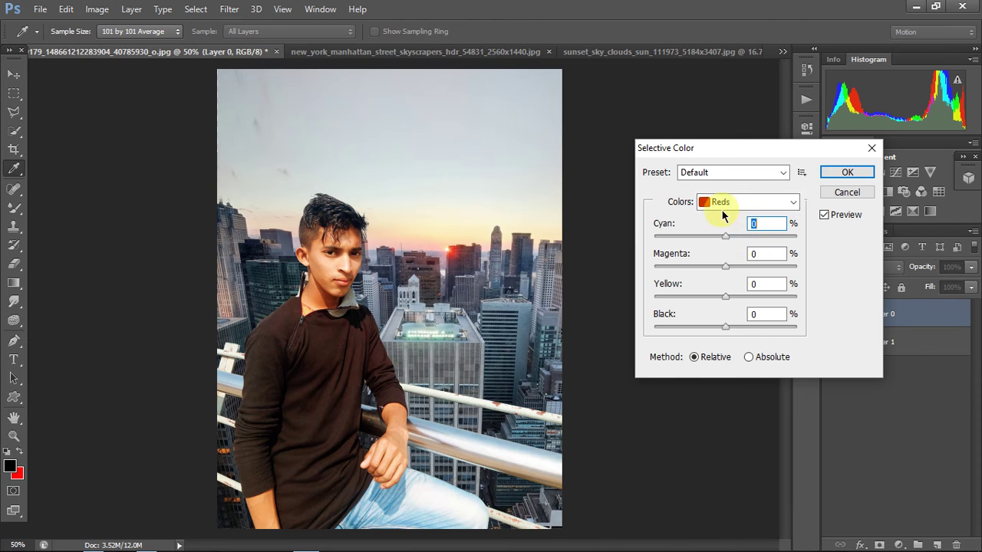
click(731, 328)
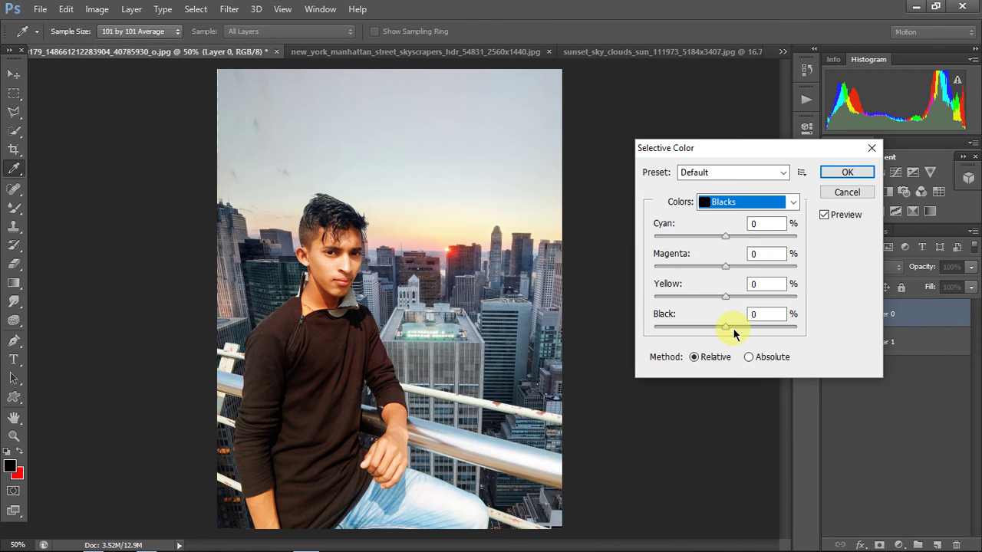
drag(733, 327, 738, 331)
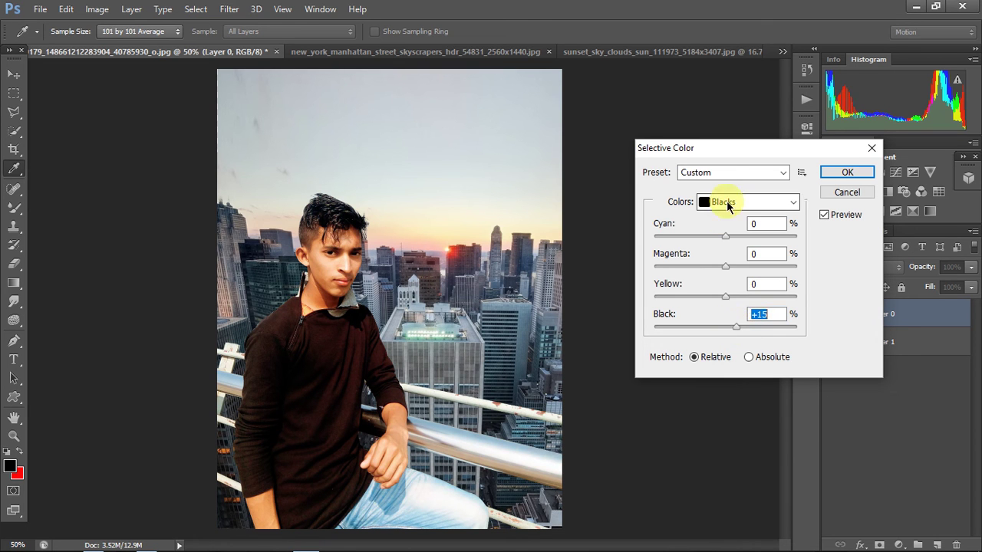
- Set Reds Cyan +13/Magenta +3/Black -13 and Yellows Cyan -20/Magenta -8/Black -16, then apply
click(727, 203)
click(723, 218)
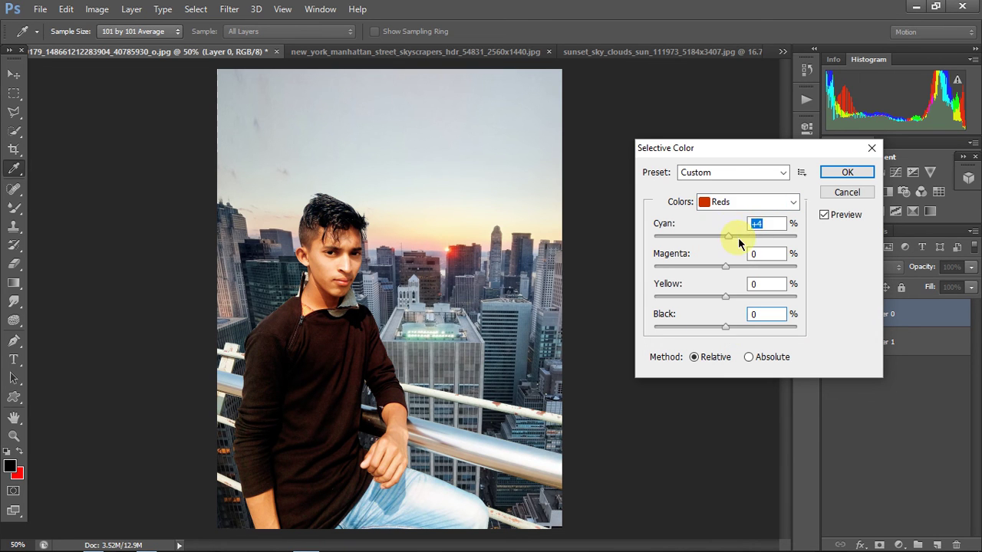
mouse_move(737, 238)
mouse_down()
mouse_move(698, 240)
mouse_move(734, 246)
mouse_up()
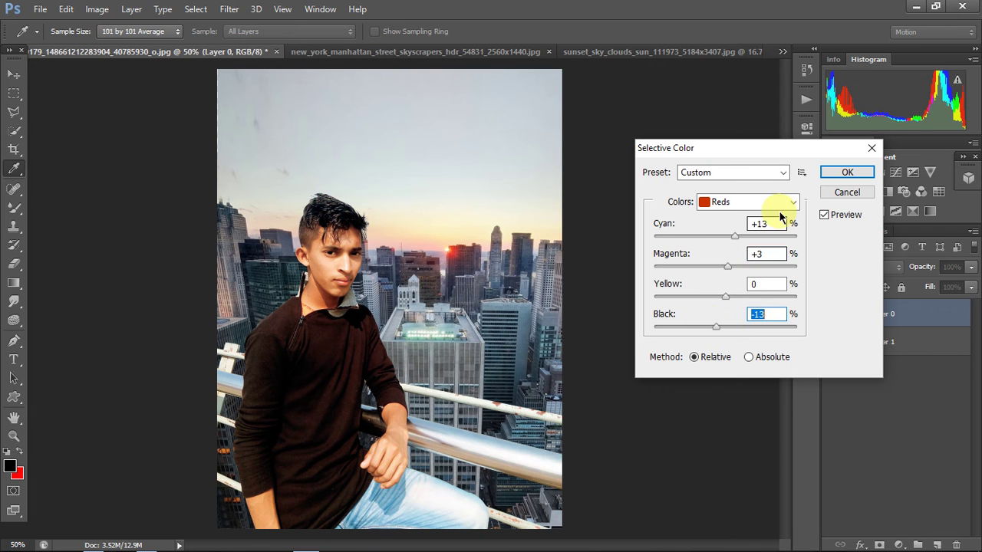
click(779, 206)
click(754, 227)
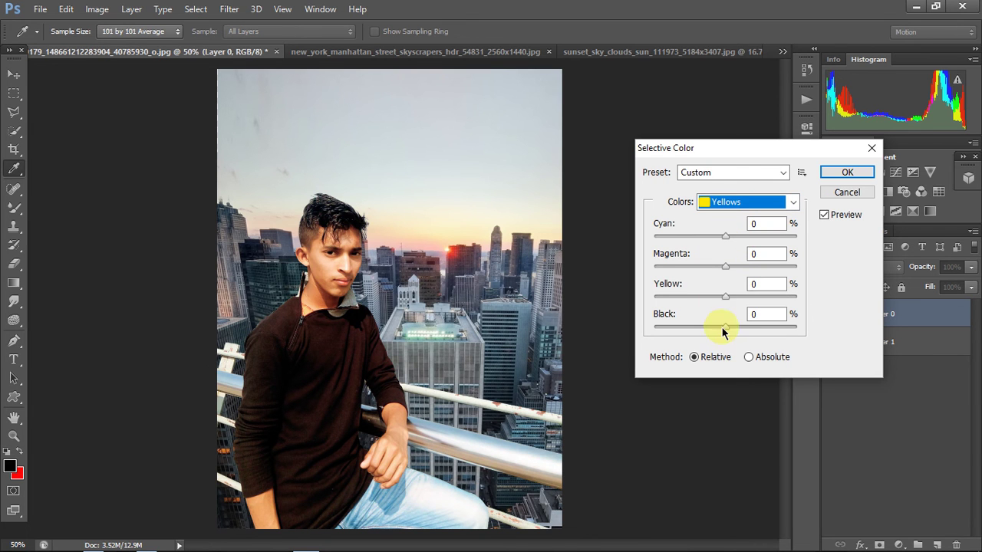
drag(723, 329, 714, 331)
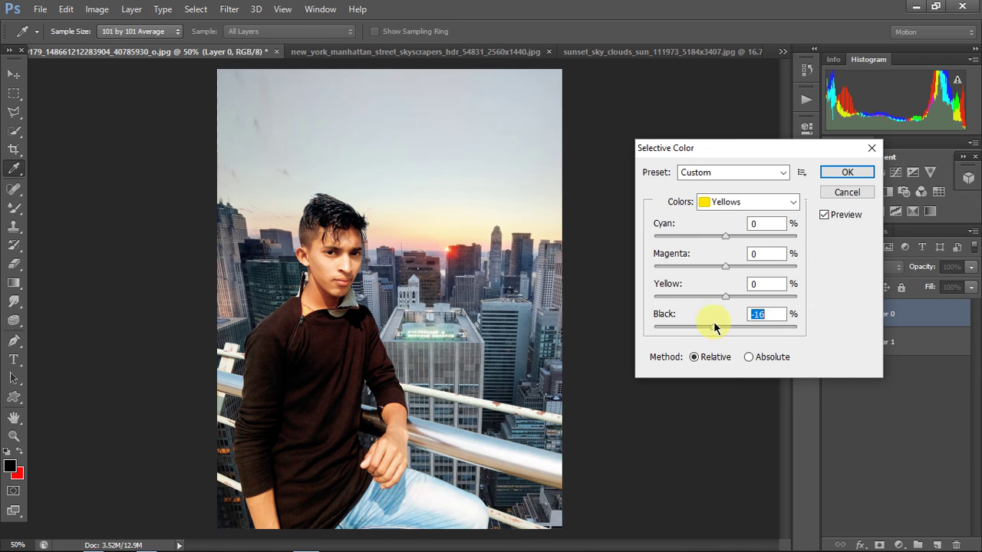
drag(757, 266, 708, 269)
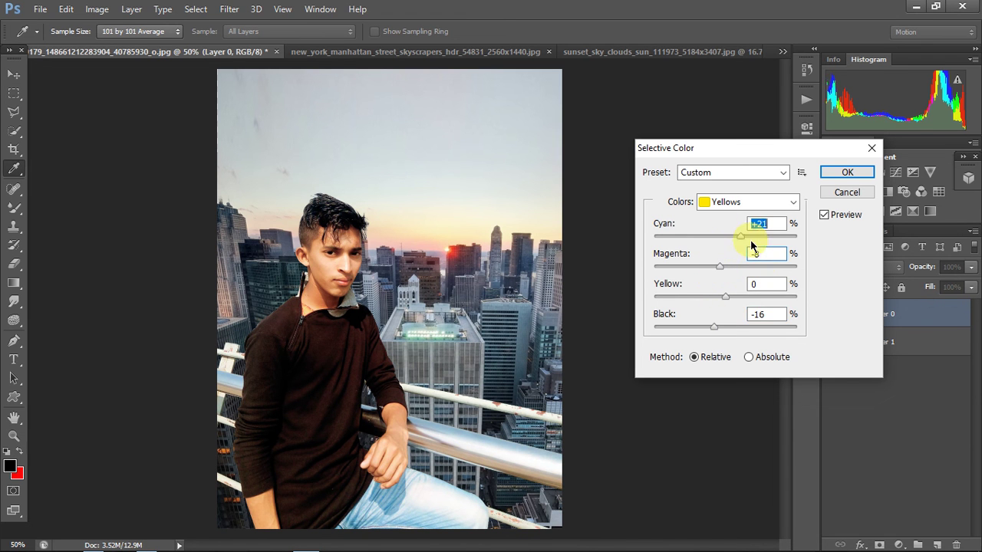
click(837, 181)
key(ctrl+minus)
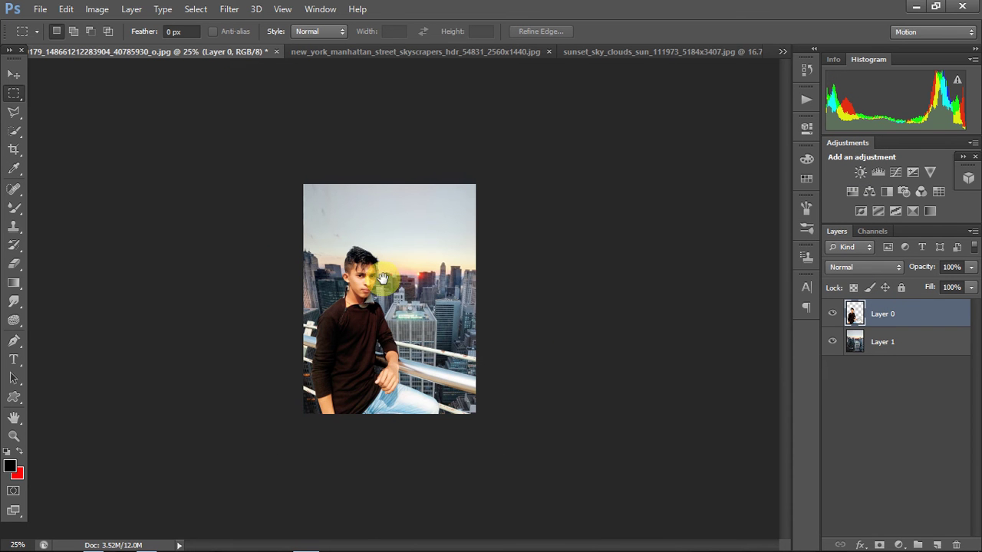
- Zoom in to 300% on the man's hair and select the Smudge tool
key(ctrl+plus)
key(ctrl+plus)
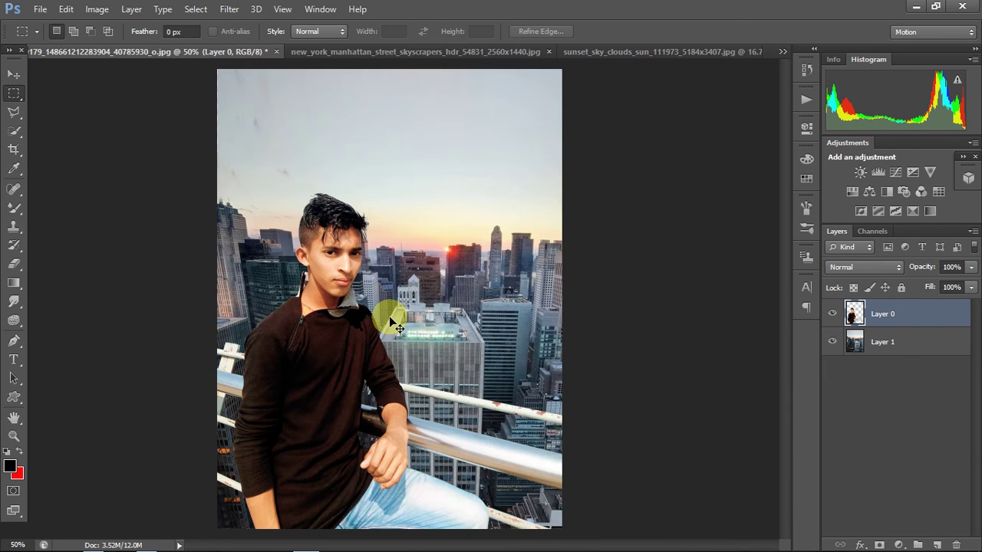
key(ctrl+minus)
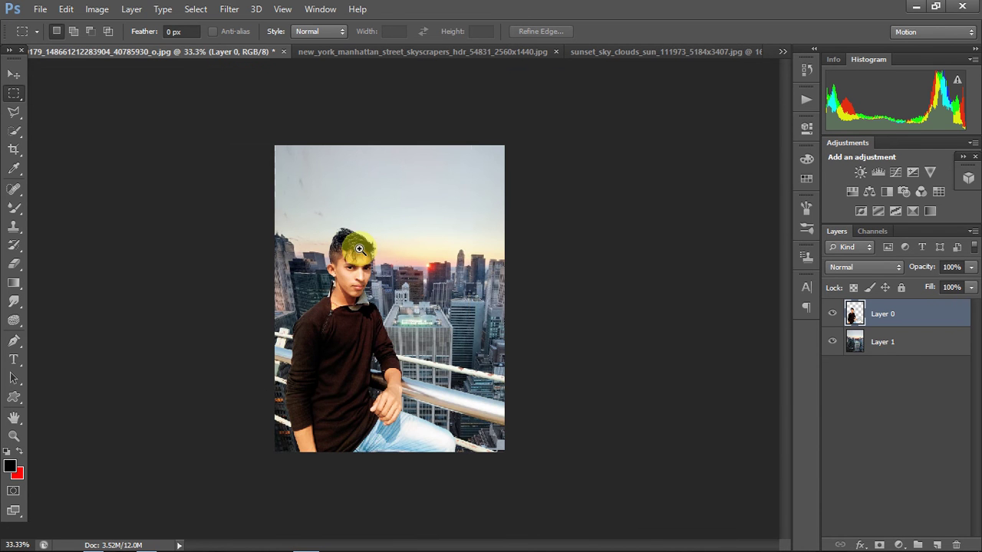
ctrl+click(359, 249)
ctrl+click(359, 249)
ctrl+click(359, 250)
ctrl+click(344, 265)
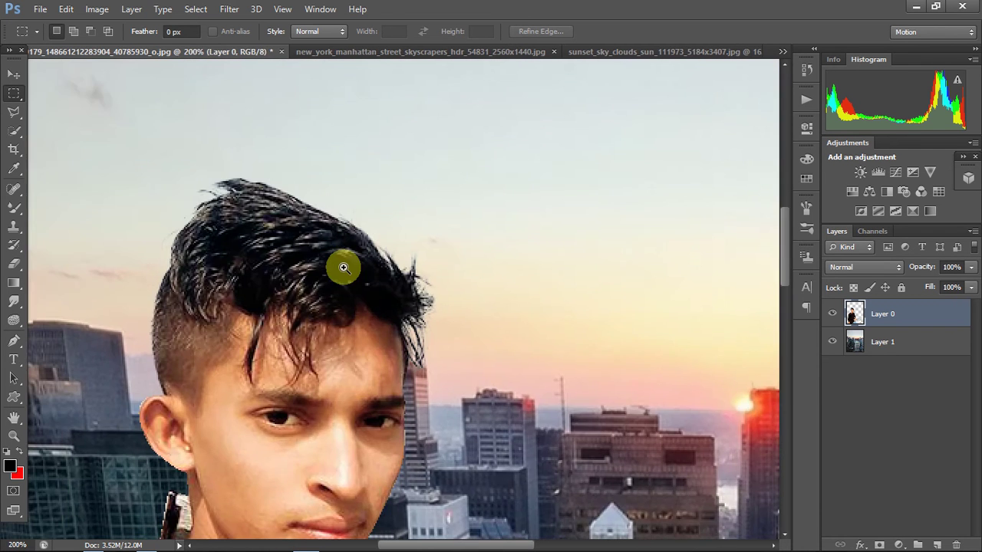
ctrl+click(351, 271)
click(13, 302)
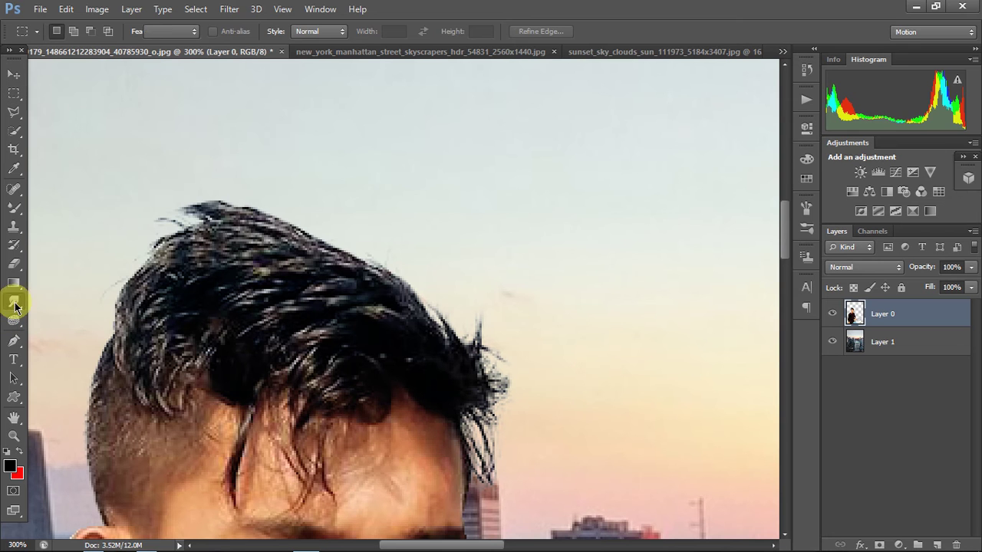
- Smudge the top hair at 53% strength, sweeping strands up and to the left
drag(412, 314, 418, 297)
drag(361, 223, 450, 324)
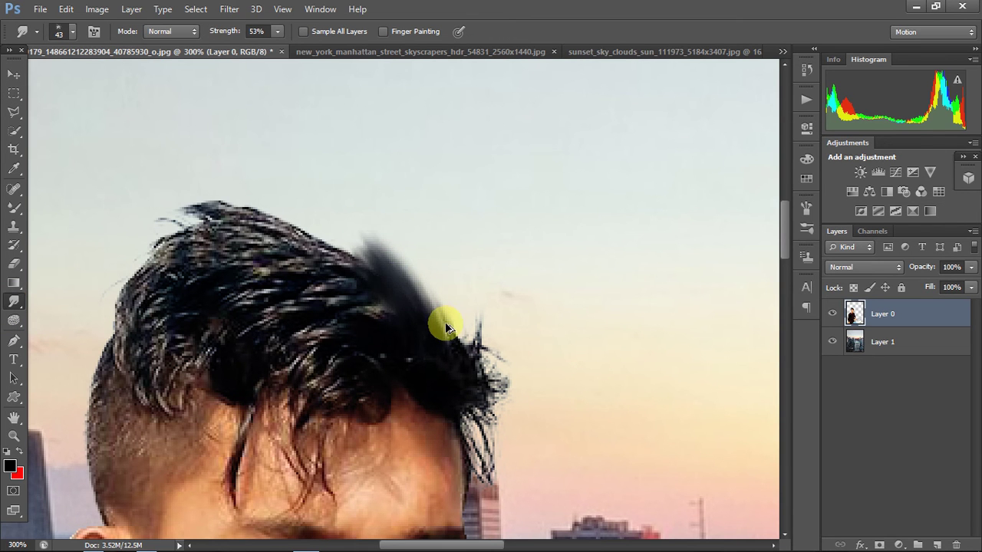
mouse_move(360, 261)
mouse_down()
mouse_move(394, 300)
mouse_move(317, 273)
mouse_move(285, 237)
mouse_move(230, 237)
mouse_move(264, 280)
mouse_up()
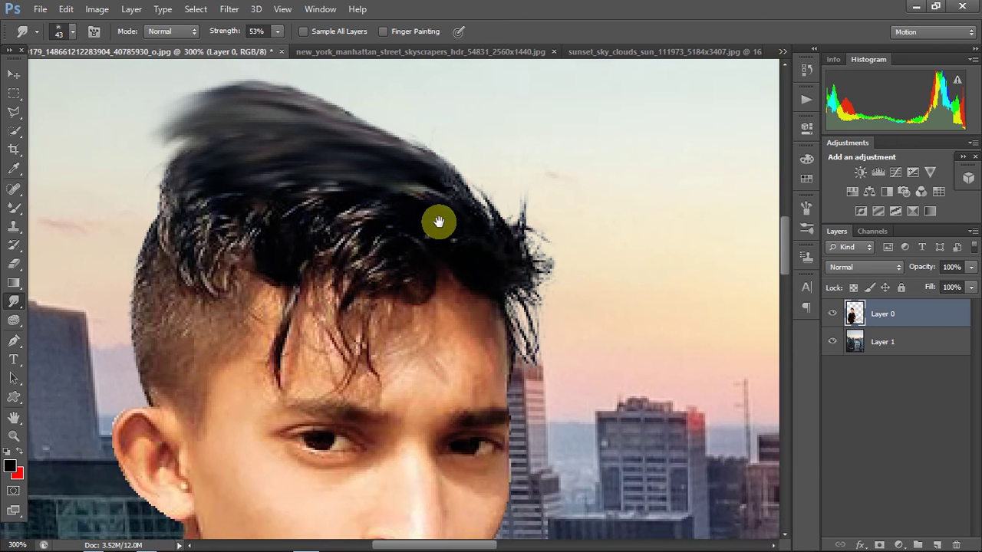
drag(410, 242, 438, 219)
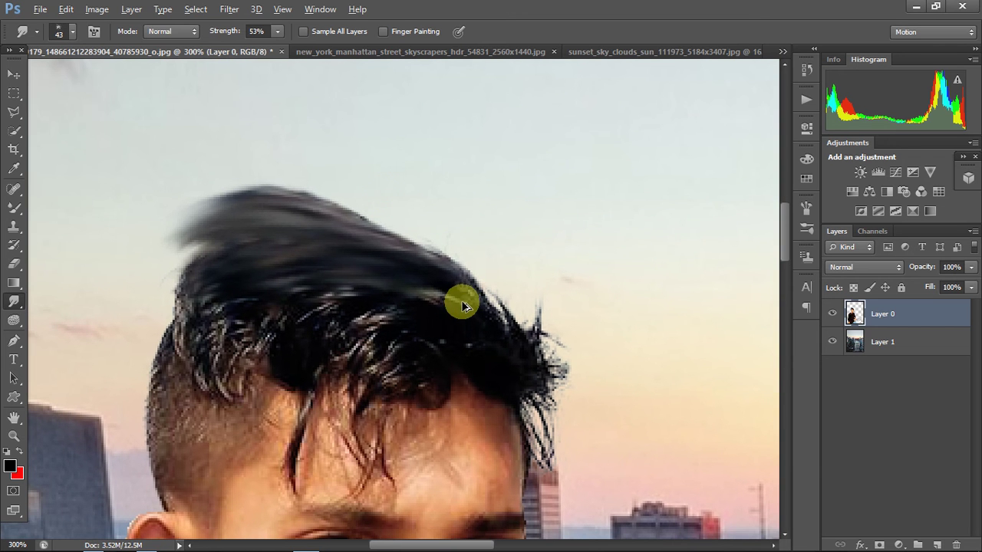
key(ctrl+alt+z)
key(ctrl+alt+z)
key(ctrl+alt+z)
mouse_move(463, 299)
mouse_down()
mouse_move(438, 192)
mouse_move(482, 278)
mouse_move(467, 215)
mouse_move(526, 250)
mouse_move(526, 342)
mouse_move(473, 269)
mouse_up()
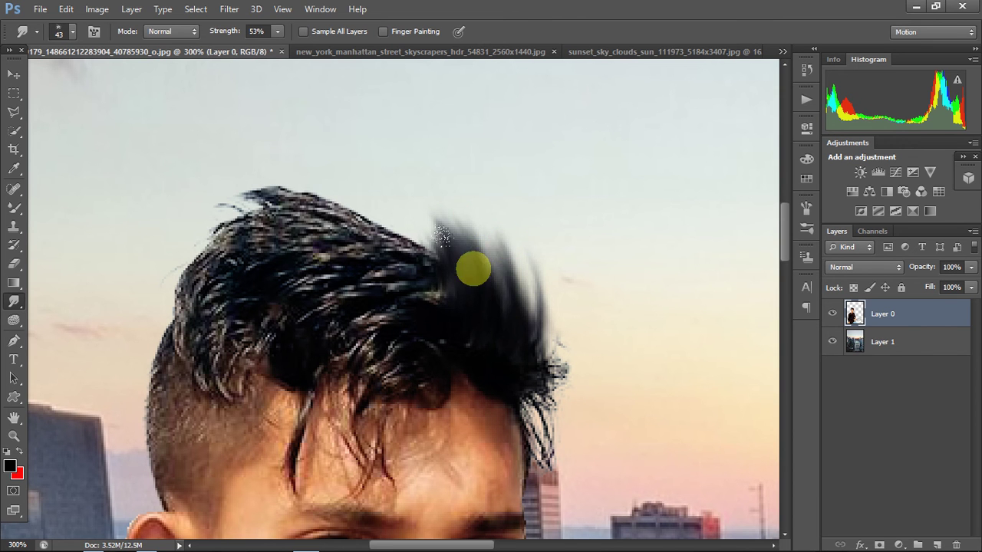
mouse_move(442, 236)
mouse_down()
mouse_move(327, 139)
mouse_move(315, 218)
mouse_move(252, 169)
mouse_move(233, 202)
mouse_move(202, 200)
mouse_move(193, 222)
mouse_up()
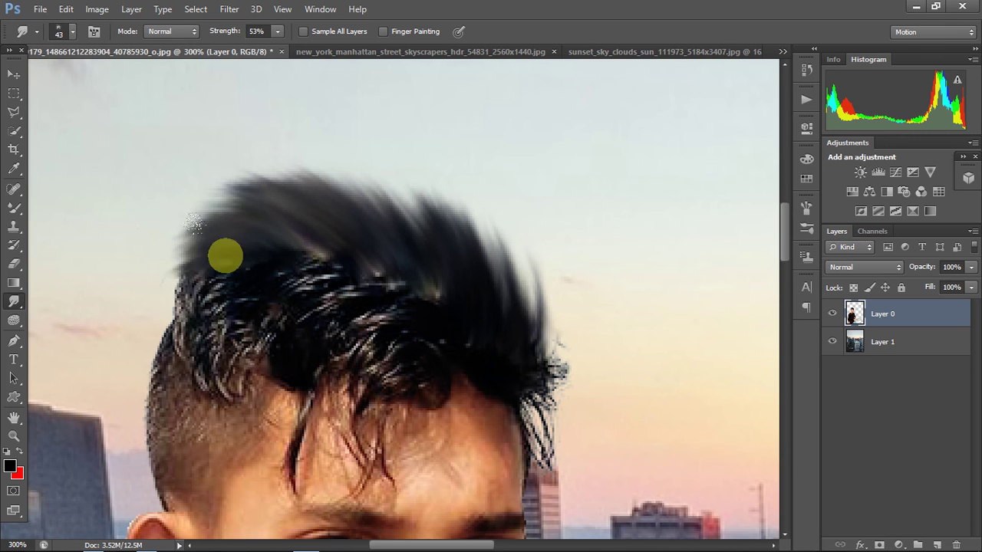
mouse_move(225, 255)
mouse_down()
mouse_move(207, 340)
mouse_move(309, 230)
mouse_move(269, 232)
mouse_move(322, 225)
mouse_move(269, 237)
mouse_up()
mouse_move(427, 180)
mouse_down()
mouse_move(475, 234)
mouse_move(502, 237)
mouse_move(482, 175)
mouse_move(495, 219)
mouse_move(373, 175)
mouse_move(269, 199)
mouse_move(337, 254)
mouse_move(228, 256)
mouse_move(322, 245)
mouse_up()
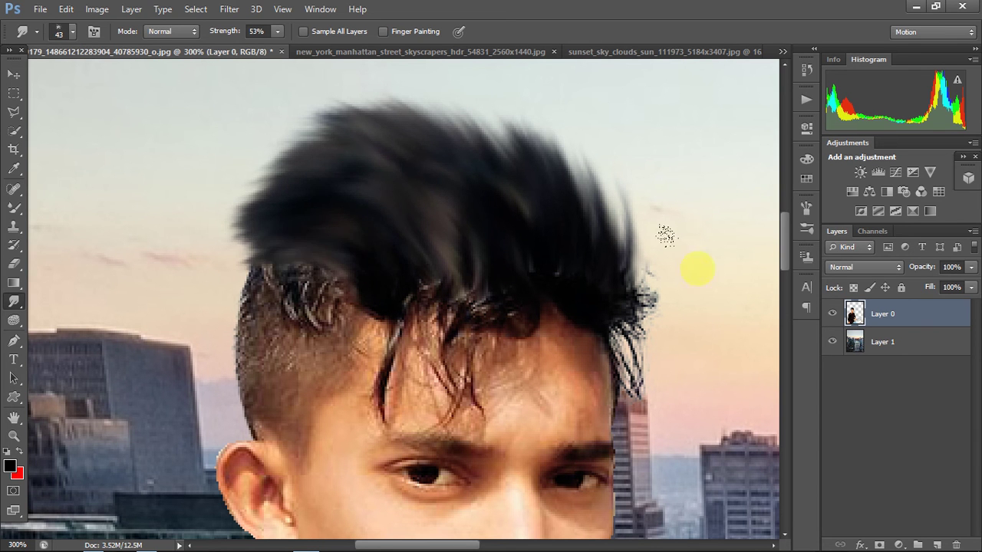
- Undo unwanted smudge strokes and smooth the curly strands on the hair's left side
key(ctrl+minus)
key(ctrl+minus)
key(ctrl+minus)
key(ctrl+minus)
mouse_move(319, 194)
mouse_down()
mouse_move(465, 237)
mouse_move(601, 247)
mouse_up()
key(ctrl+alt+z)
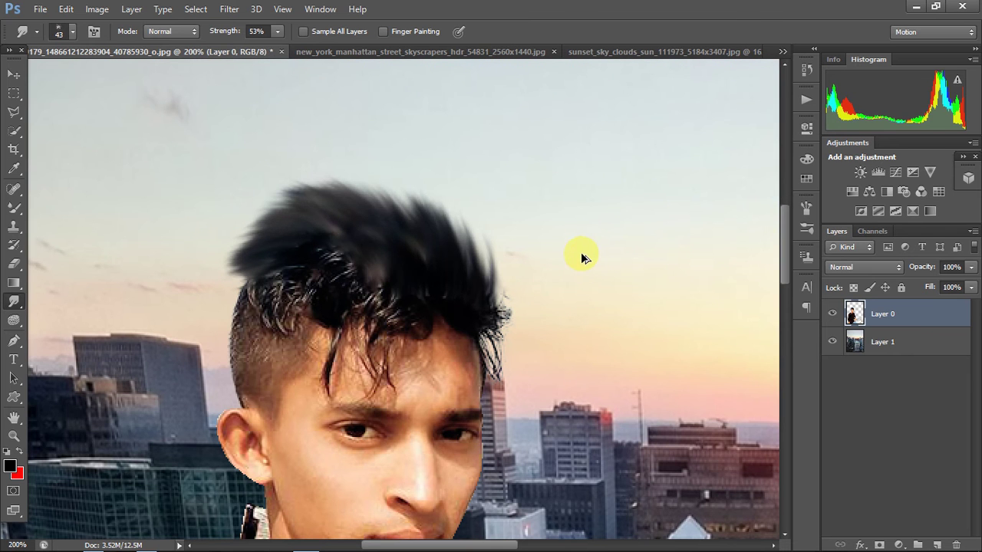
key(ctrl+alt+z)
key(ctrl+alt+z)
key(ctrl+alt+z)
key(ctrl+alt+z)
key(ctrl+z)
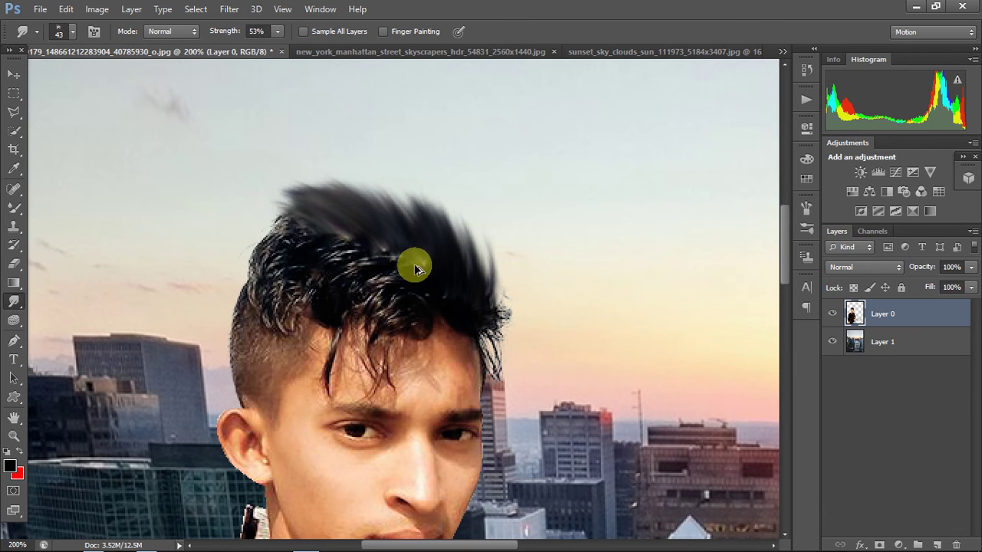
key(ctrl+z)
key(ctrl+z)
key(ctrl+z)
key(ctrl+z)
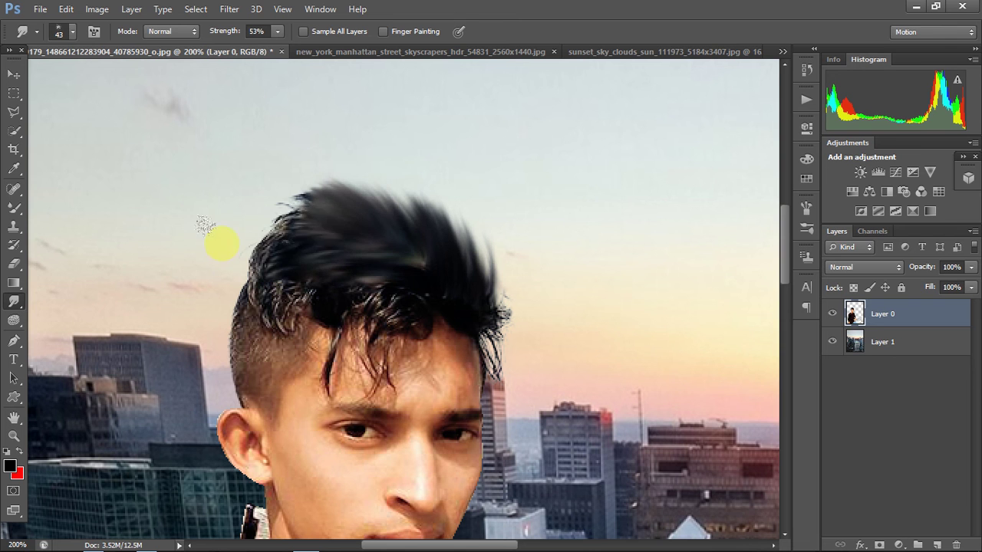
key(ctrl+z)
key(ctrl+z)
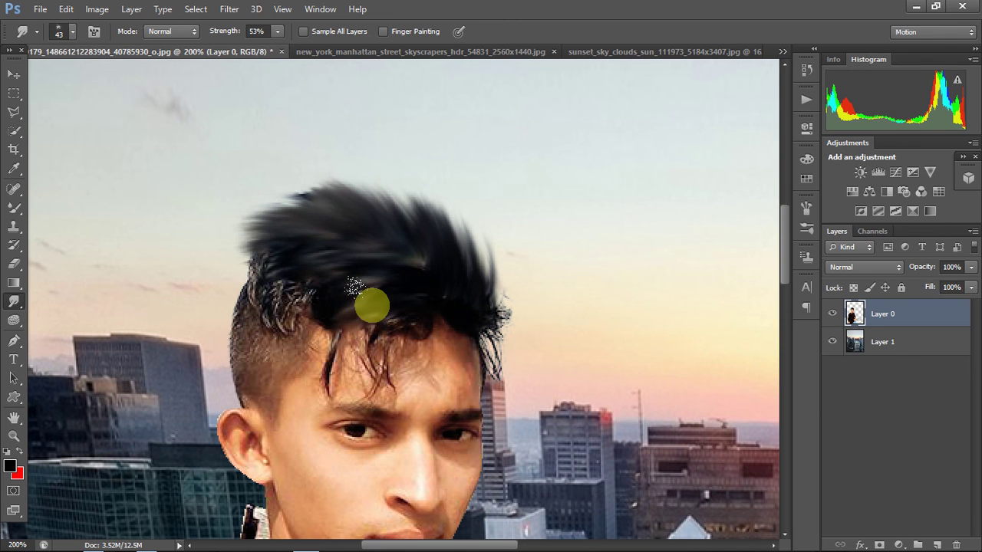
drag(300, 292, 250, 336)
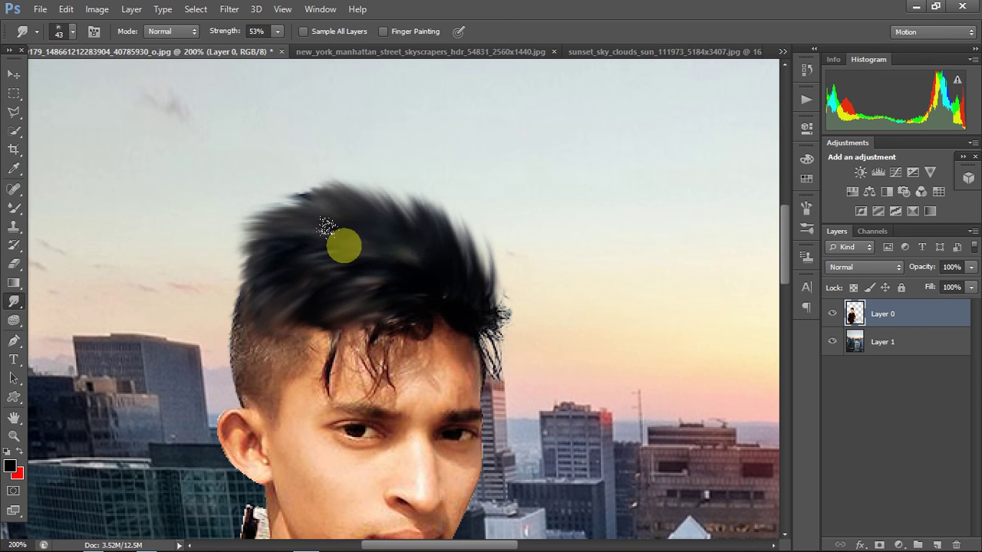
key(ctrl+minus)
key(ctrl+minus)
key(ctrl+minus)
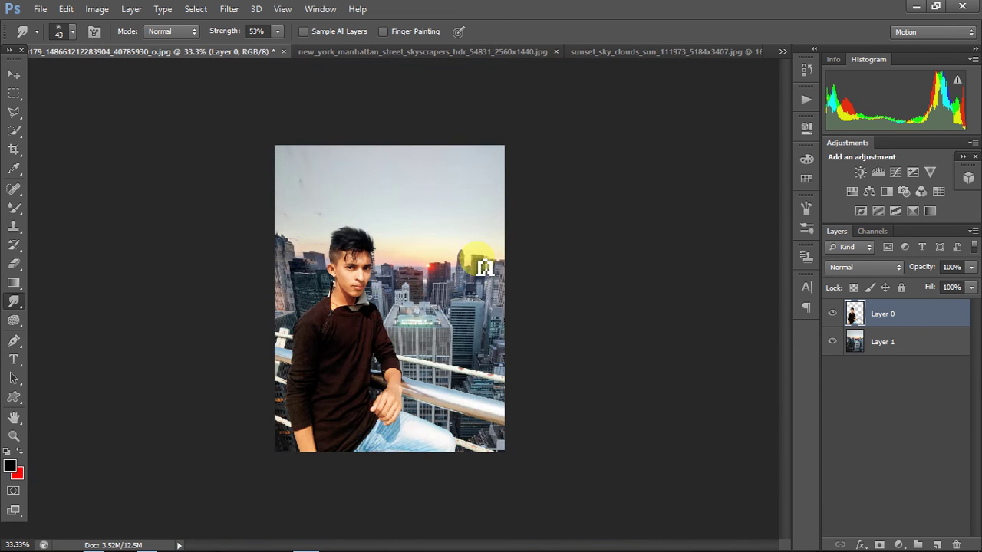
- Smudge the hair's right edge outward and sweep hair down over the forehead
mouse_move(344, 233)
mouse_down()
mouse_move(360, 251)
mouse_move(386, 333)
mouse_move(449, 292)
mouse_move(471, 202)
mouse_move(464, 320)
mouse_up()
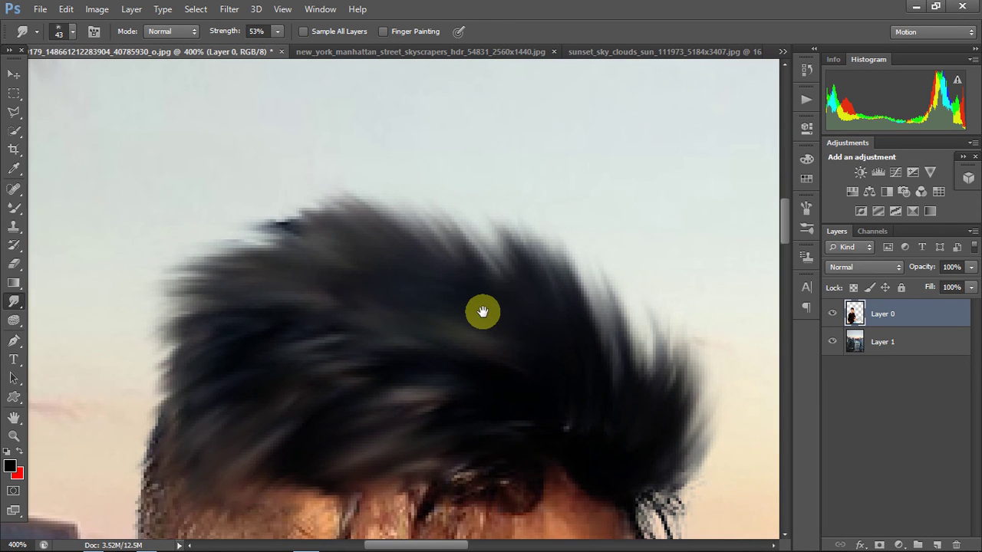
mouse_move(458, 211)
mouse_down()
mouse_move(606, 355)
mouse_move(613, 344)
mouse_up()
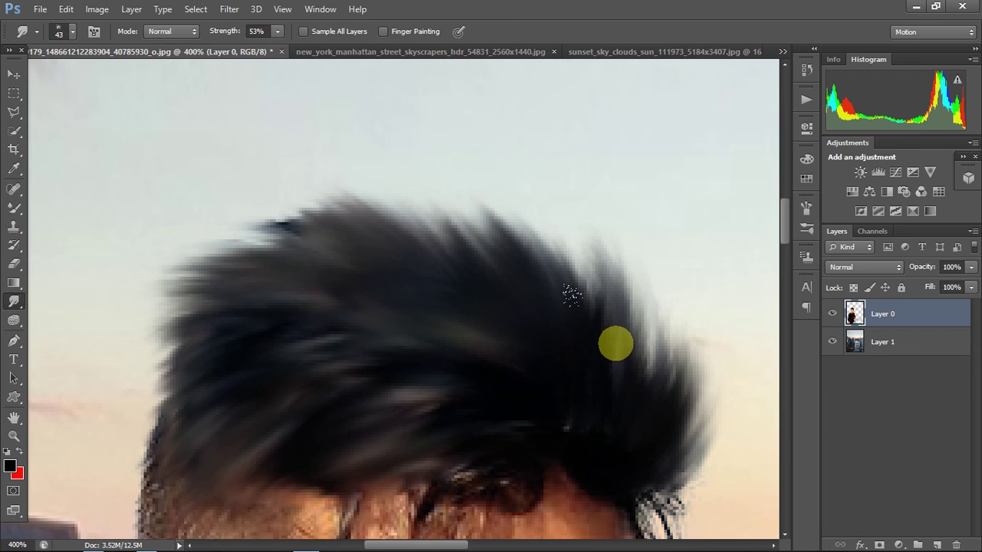
mouse_move(337, 253)
mouse_down()
mouse_move(451, 256)
mouse_move(385, 319)
mouse_move(390, 223)
mouse_move(458, 170)
mouse_up()
drag(361, 226, 391, 187)
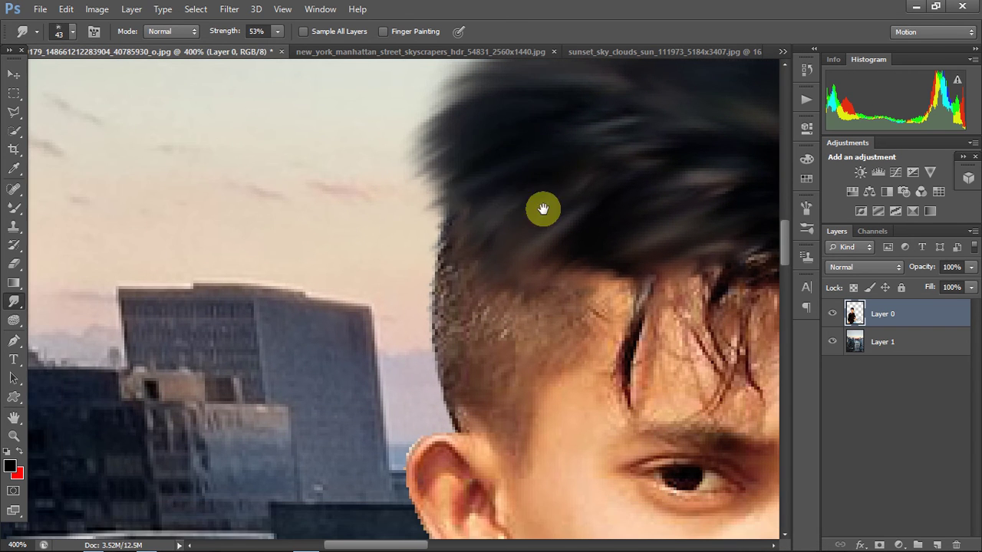
drag(540, 208, 404, 201)
drag(336, 297, 198, 342)
mouse_move(511, 263)
mouse_down()
mouse_move(409, 318)
mouse_move(383, 361)
mouse_move(321, 340)
mouse_up()
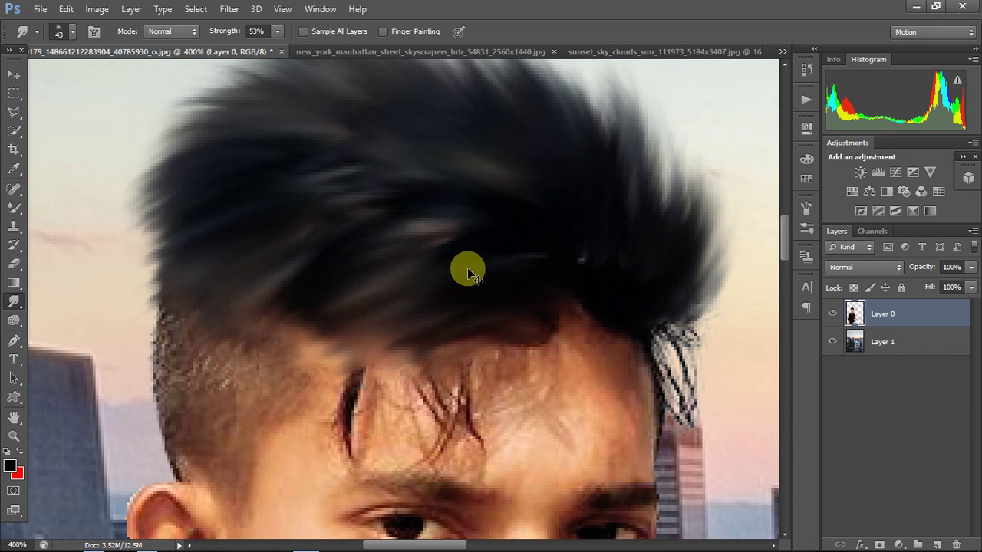
- Zoom in and out around the hair to check the softened edges against the whole composite
scroll(467, 268, down, 2)
scroll(466, 258, down, 3)
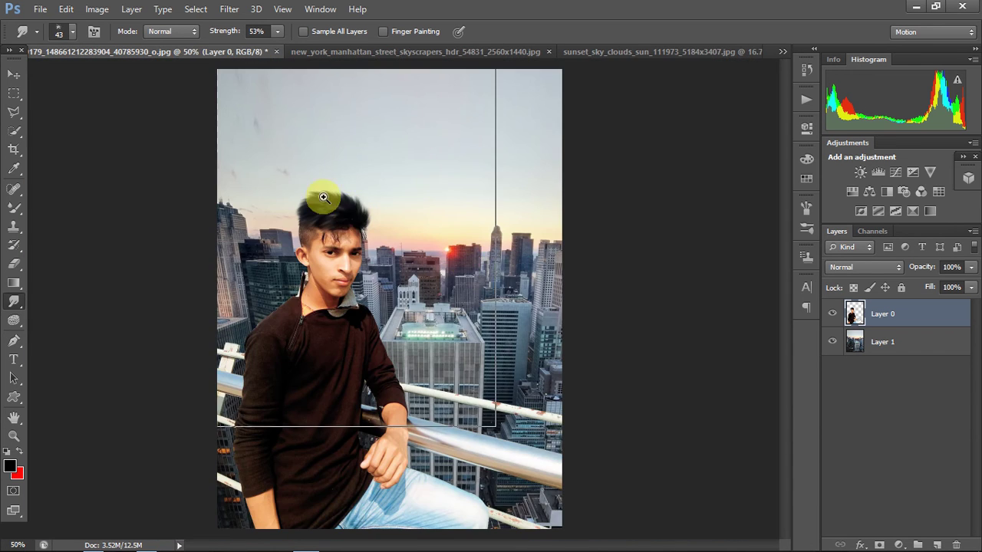
scroll(337, 224, up, 1)
scroll(355, 229, up, 1)
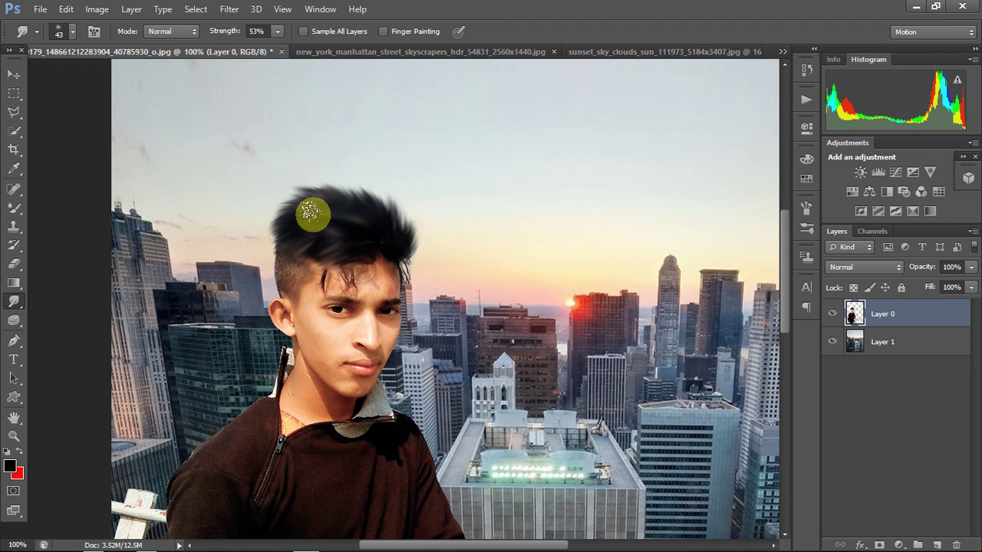
key(ctrl+0)
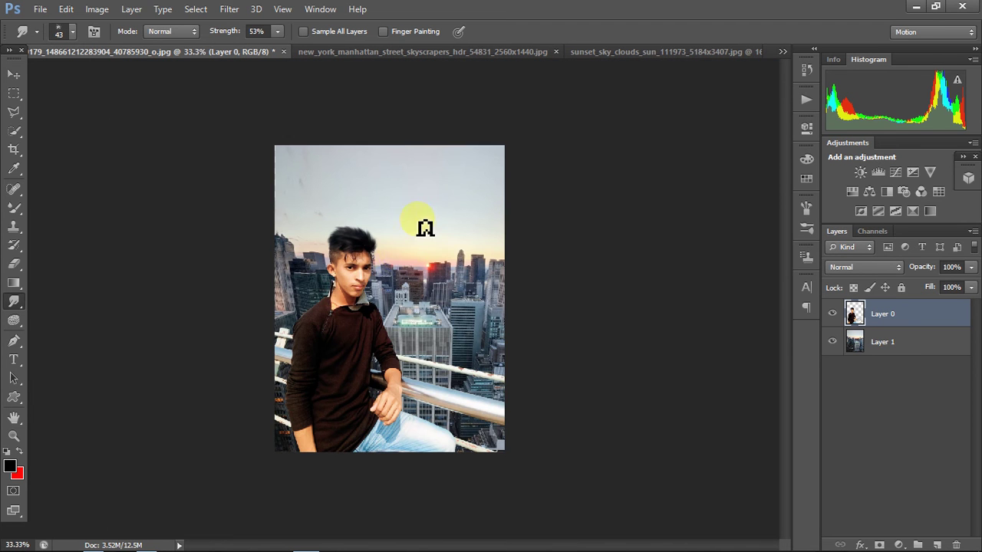
ctrl+click(350, 214)
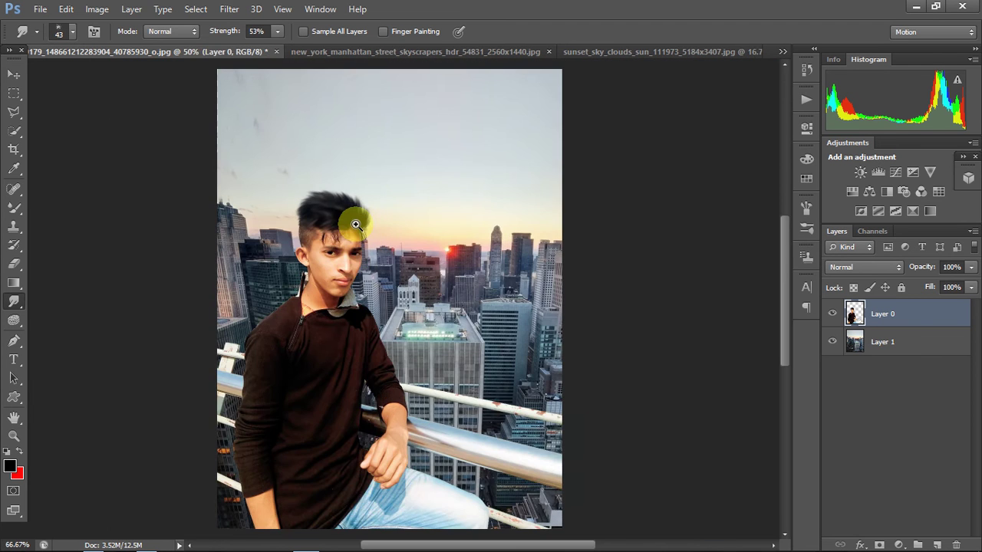
ctrl+click(335, 193)
ctrl+click(341, 242)
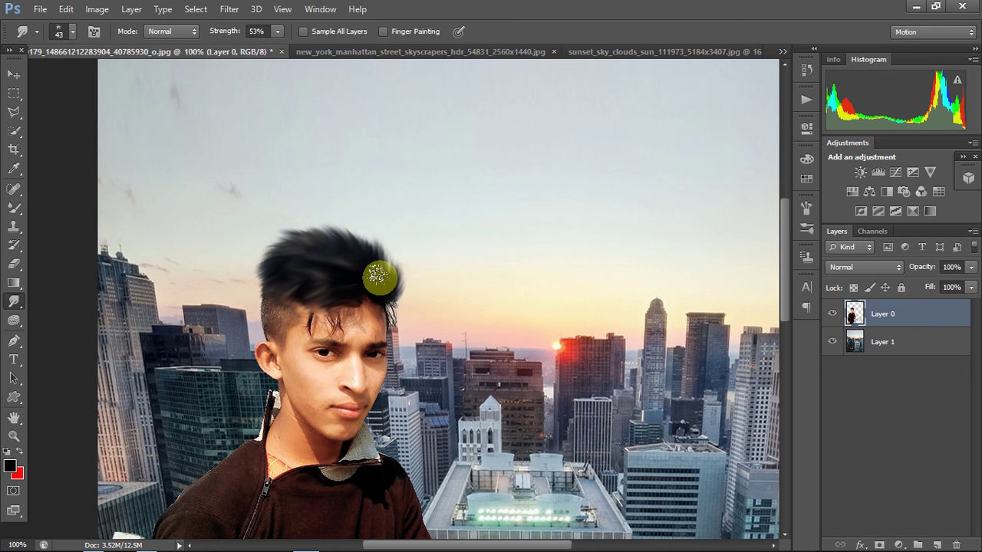
key(ctrl+minus)
key(ctrl+minus)
key(ctrl+minus)
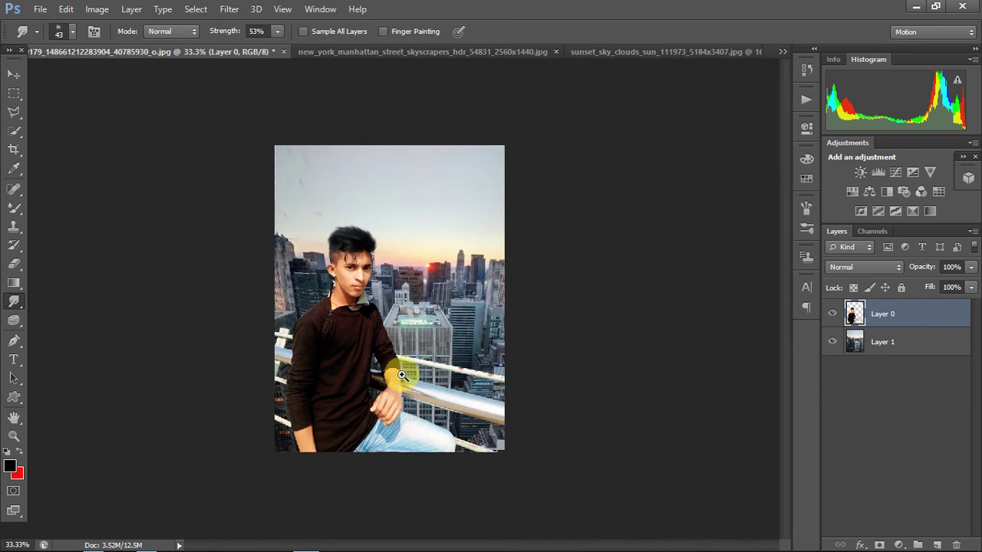
click(402, 375)
key(ctrl+minus)
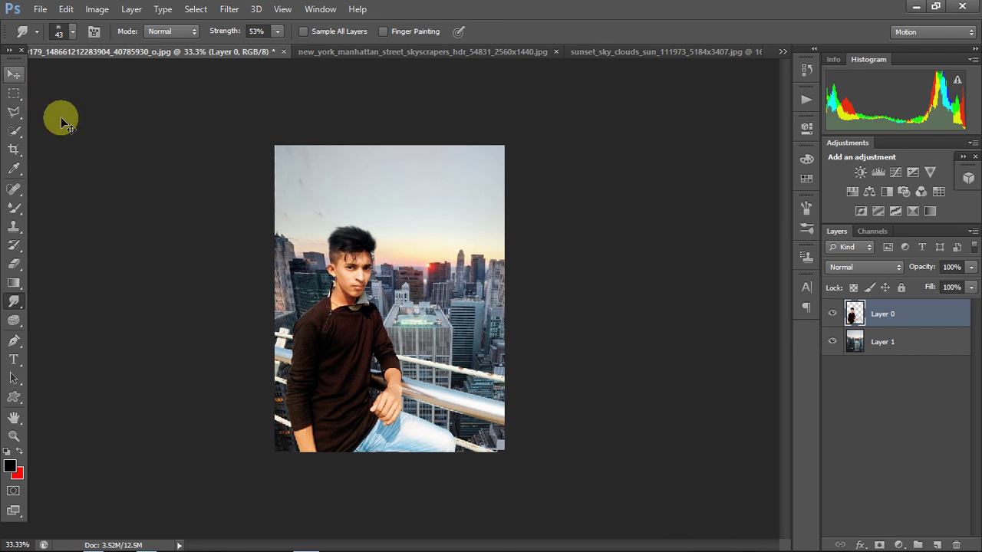
- Apply a Selective Color with Blacks Black +20% to skyline Layer 1, then reselect Layer 0
click(884, 343)
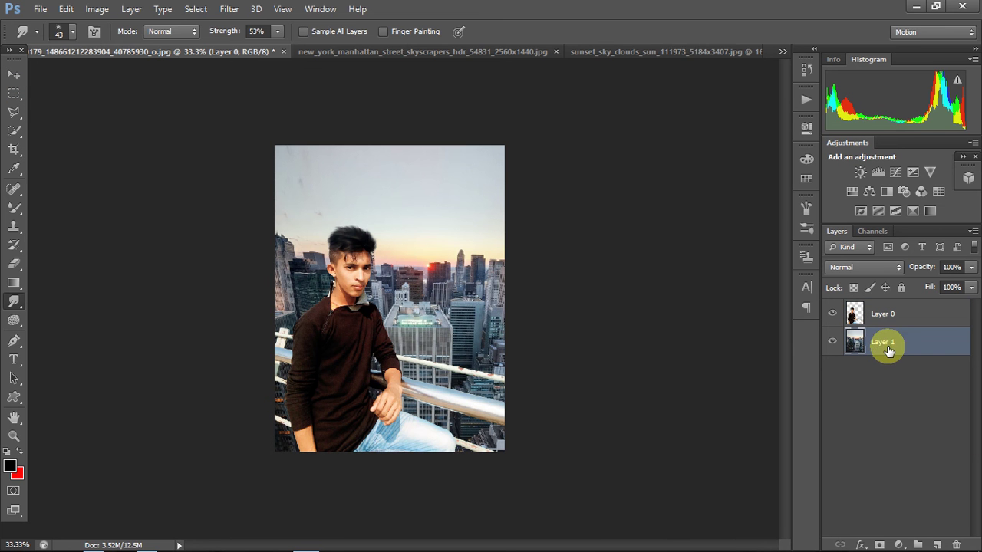
click(93, 11)
click(307, 260)
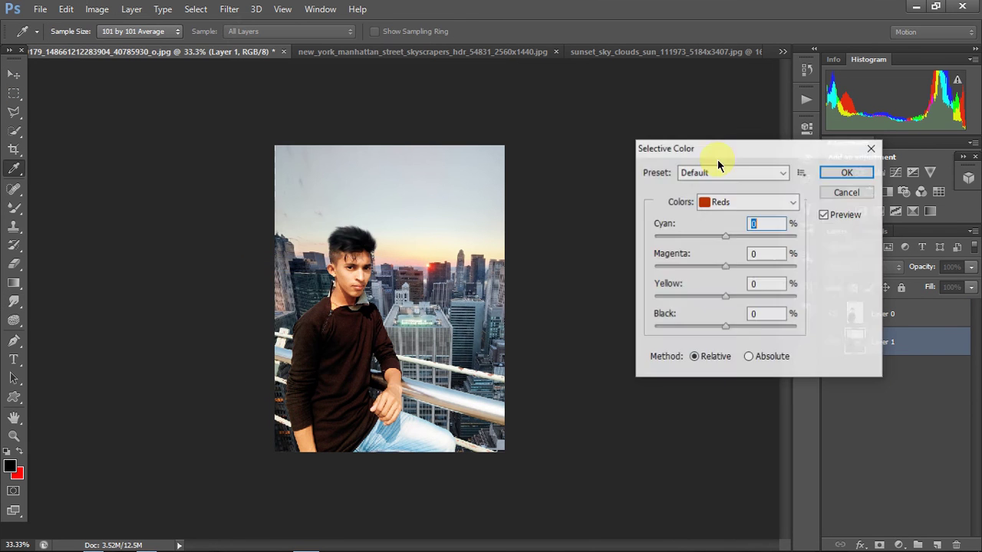
click(720, 202)
click(744, 328)
drag(726, 327, 738, 330)
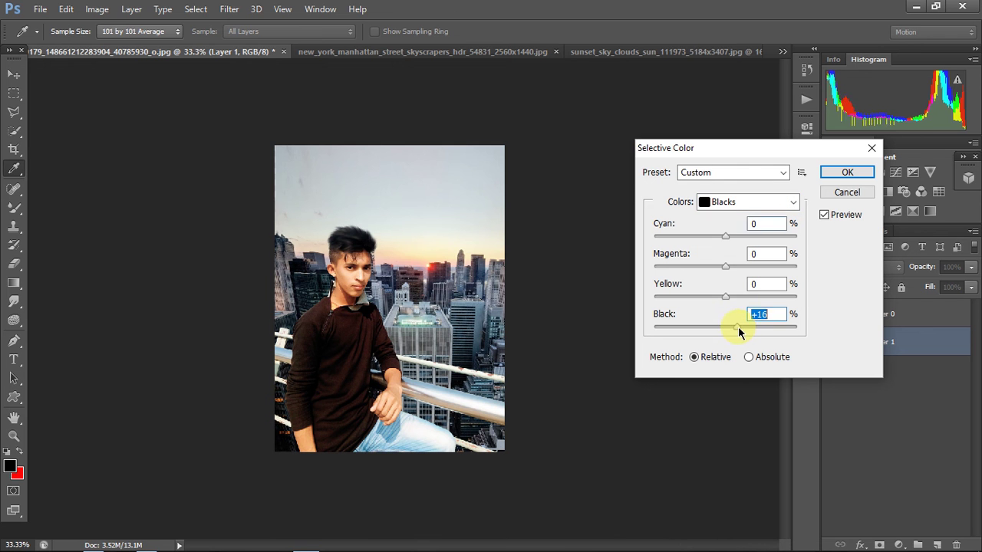
click(843, 173)
click(882, 314)
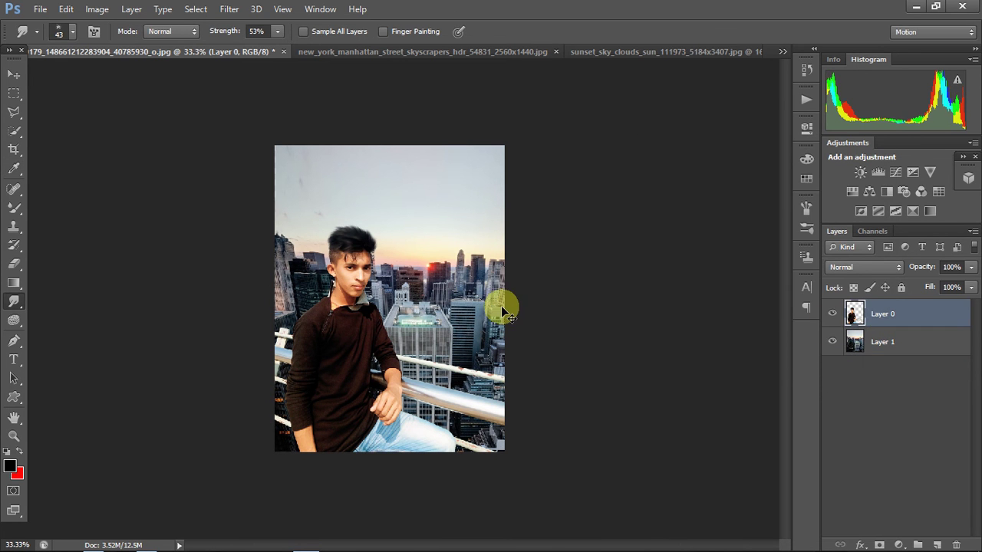
- Load the man's outline as a selection and copy him onto a new Layer 2
key(ctrl+a)
drag(345, 313, 349, 316)
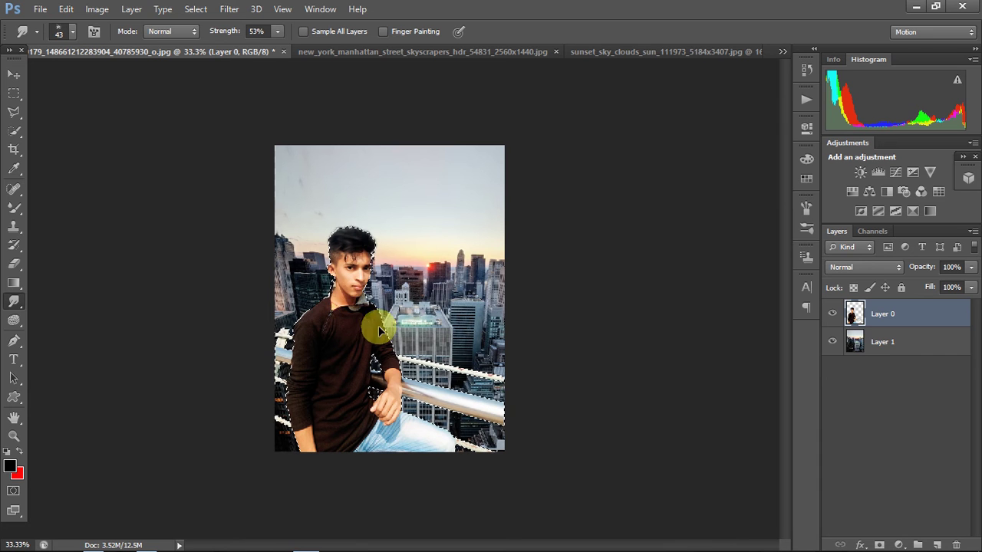
key(ctrl+j)
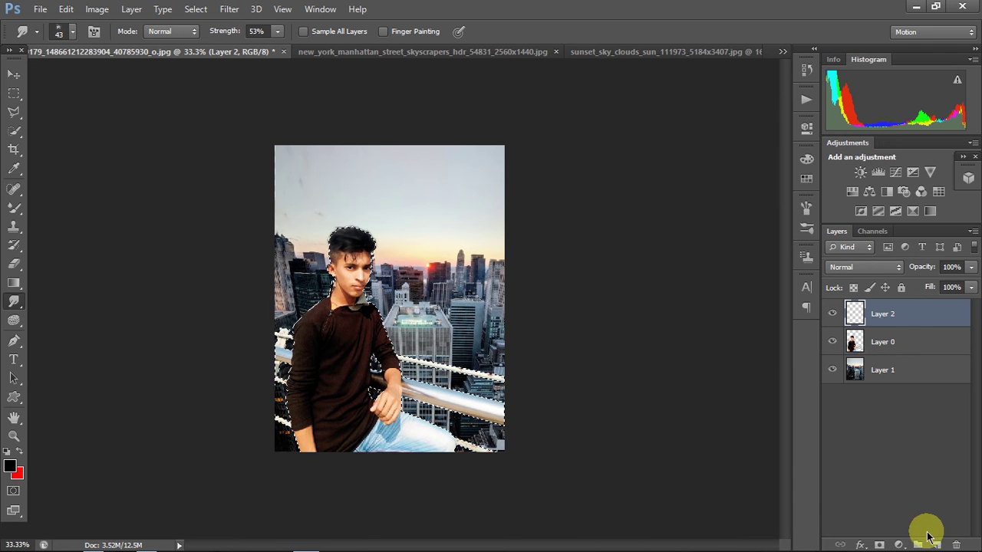
click(833, 314)
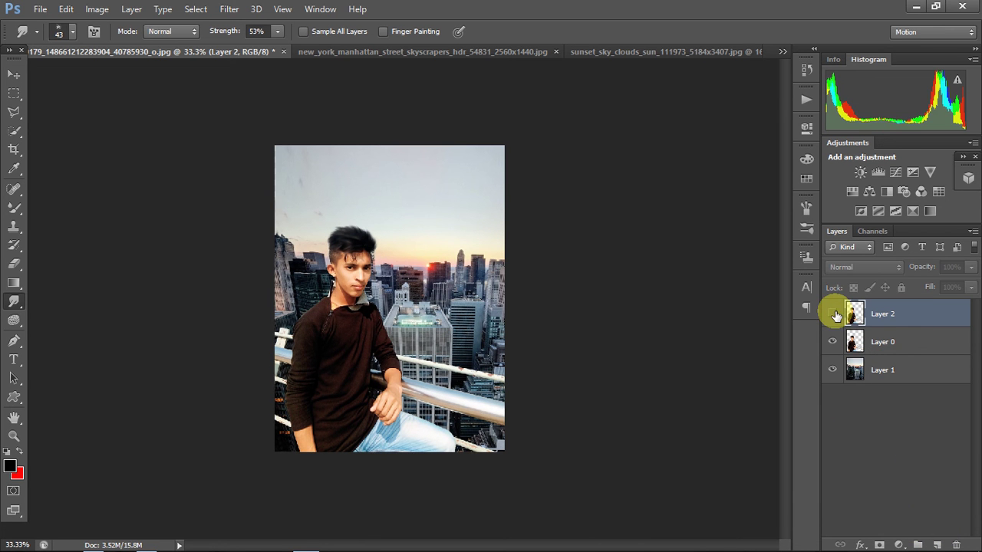
click(833, 314)
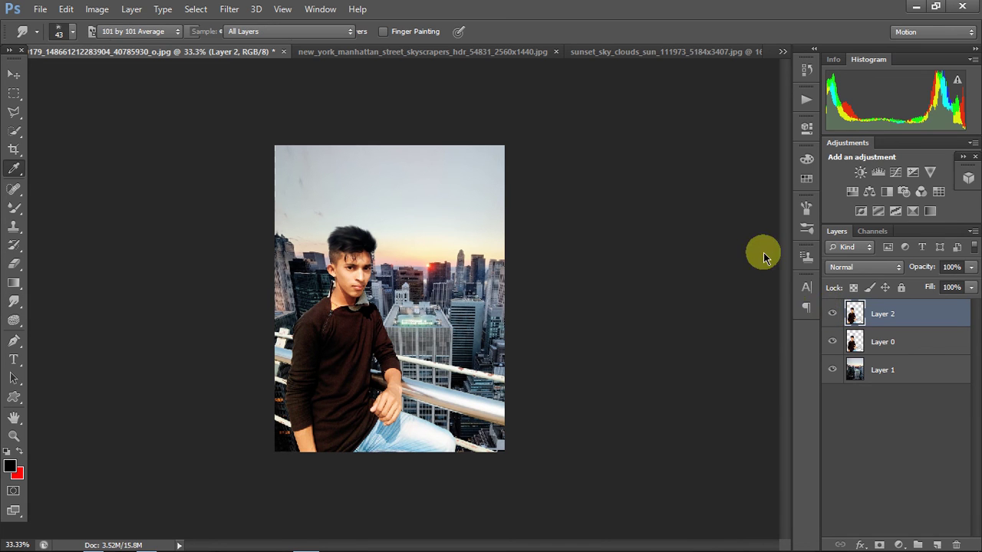
- Darken the Layer 2 copy with Hue/Saturation Lightness -66
key(ctrl+u)
drag(708, 277, 699, 278)
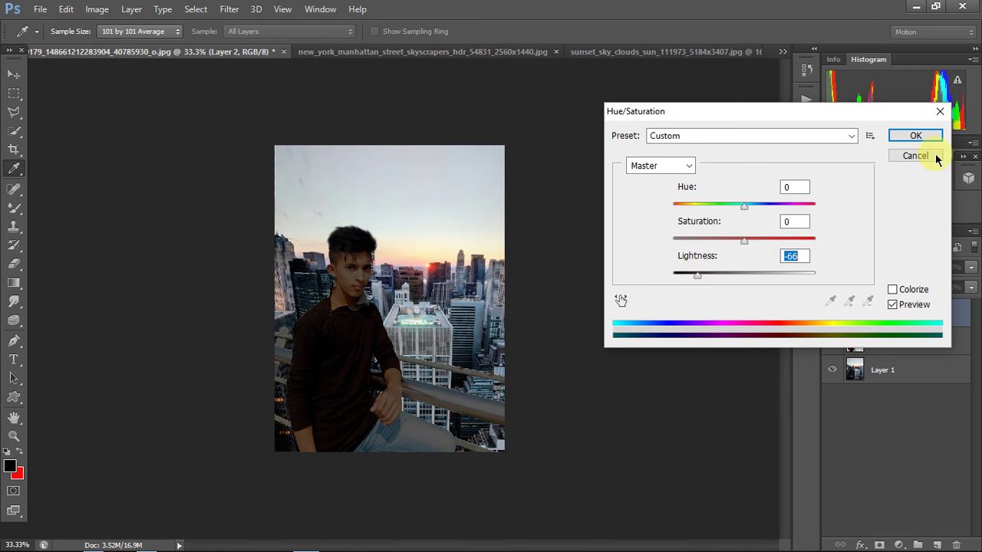
click(915, 135)
- Erase the dark copy over the face, forehead and right railing
ctrl+click(385, 352)
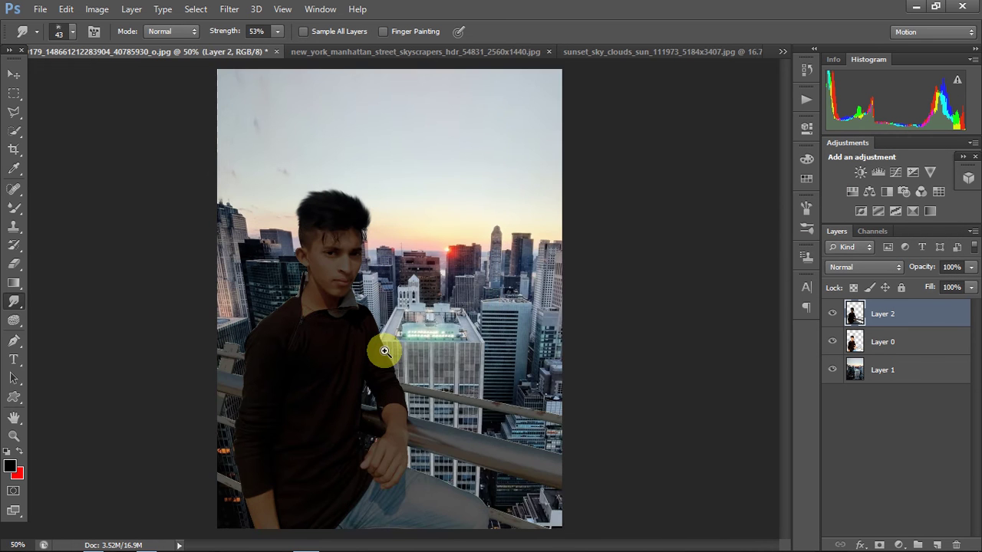
ctrl+click(385, 351)
click(15, 266)
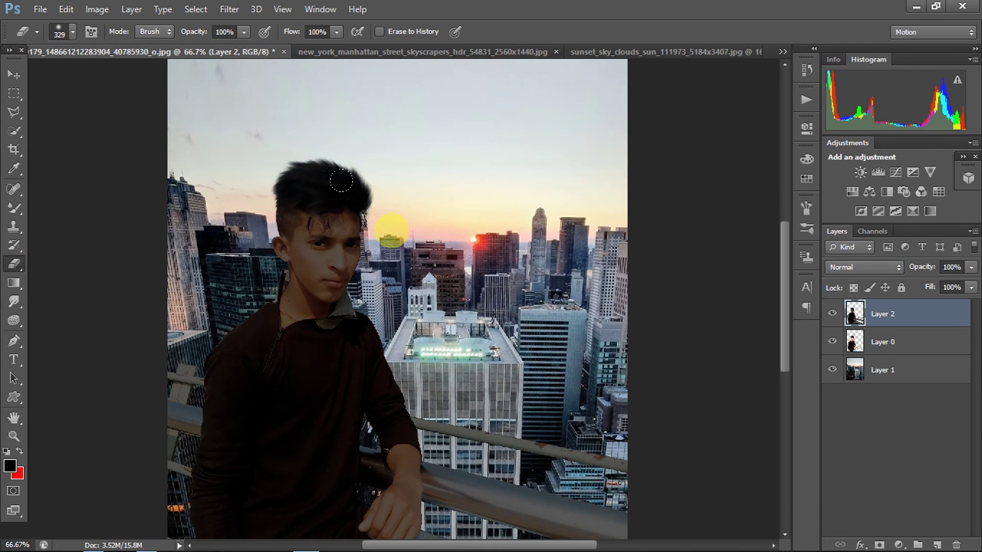
mouse_move(389, 237)
mouse_down()
mouse_move(378, 272)
mouse_move(338, 190)
mouse_move(346, 311)
mouse_move(382, 232)
mouse_move(368, 177)
mouse_up()
mouse_move(372, 285)
mouse_down()
mouse_move(449, 263)
mouse_move(635, 286)
mouse_move(572, 332)
mouse_move(537, 268)
mouse_move(713, 291)
mouse_move(673, 268)
mouse_move(560, 302)
mouse_move(619, 321)
mouse_up()
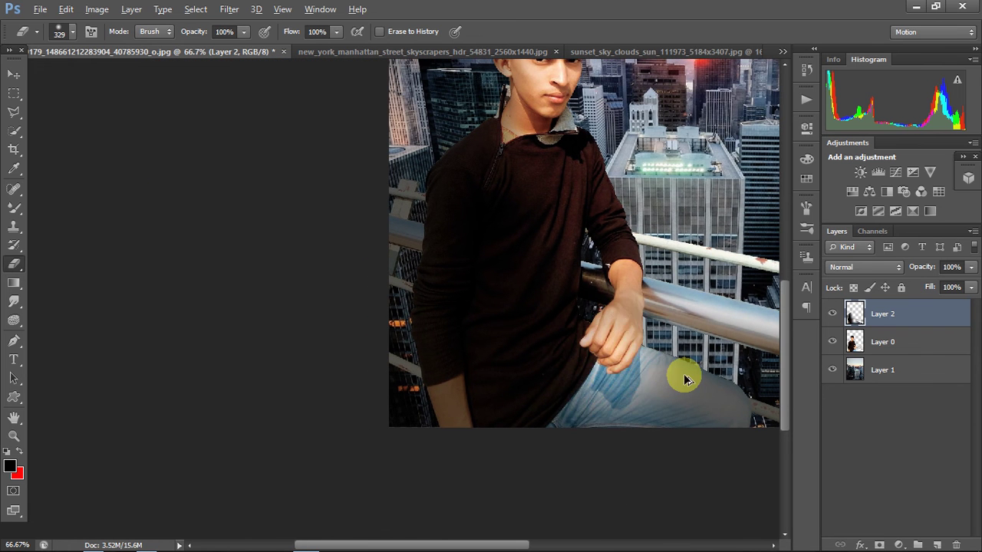
- Adjust the eraser brush and erase the dark copy over the jeans
drag(691, 368, 573, 344)
right_click(528, 226)
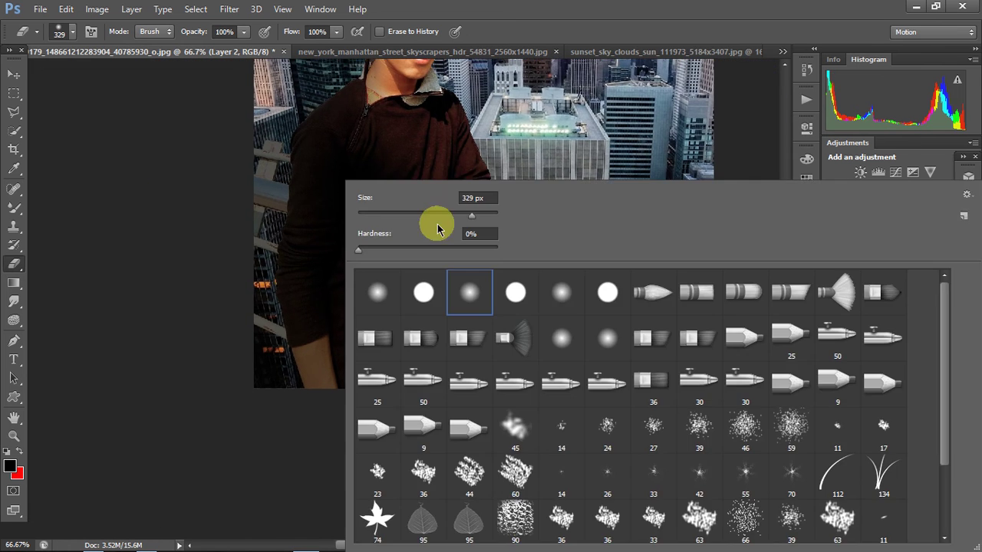
key(Return)
scroll(482, 267, down, 1)
mouse_move(483, 267)
mouse_down()
mouse_move(471, 263)
mouse_move(658, 312)
mouse_up()
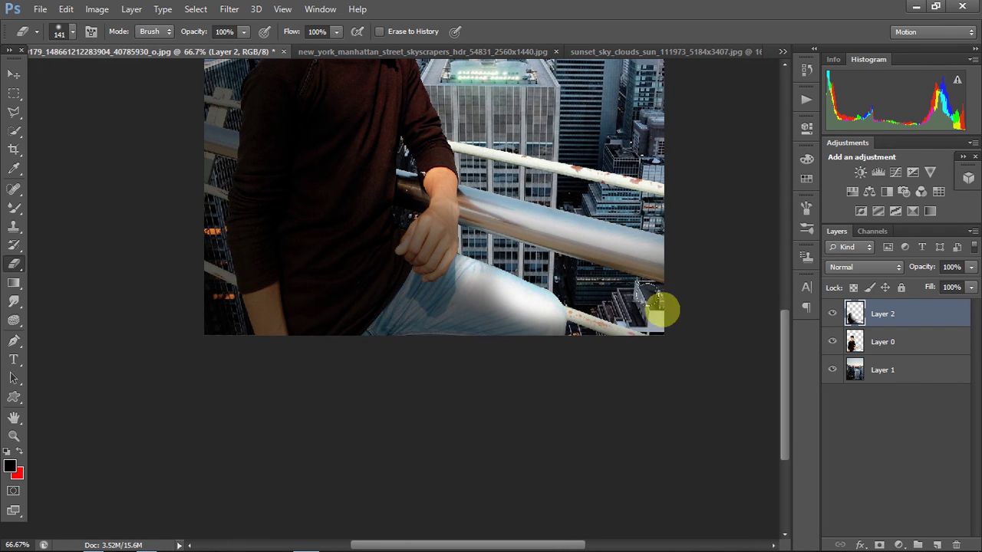
scroll(571, 295, up, 1)
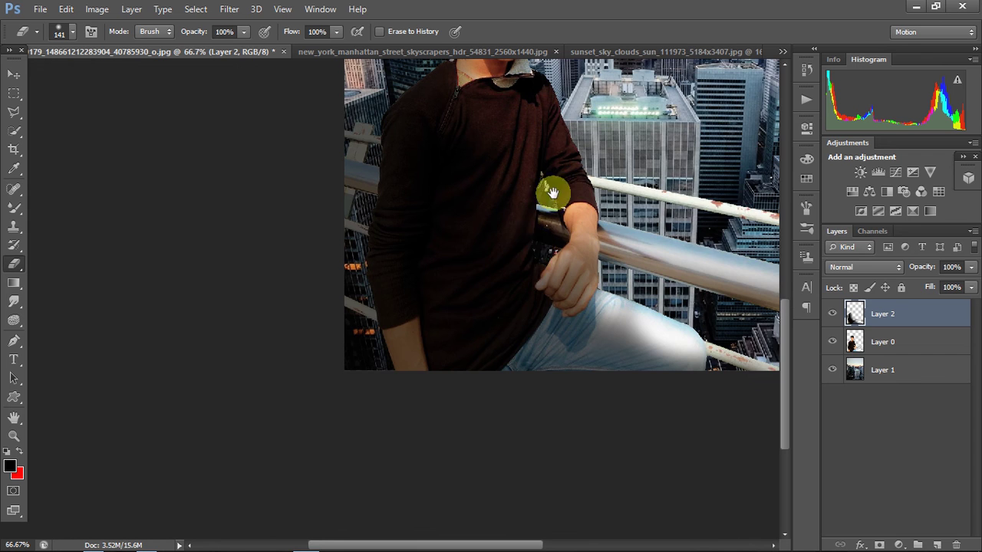
- Enlarge the eraser to 494 px and erase the dark copy along the arm and railing
drag(547, 193, 486, 266)
right_click(532, 182)
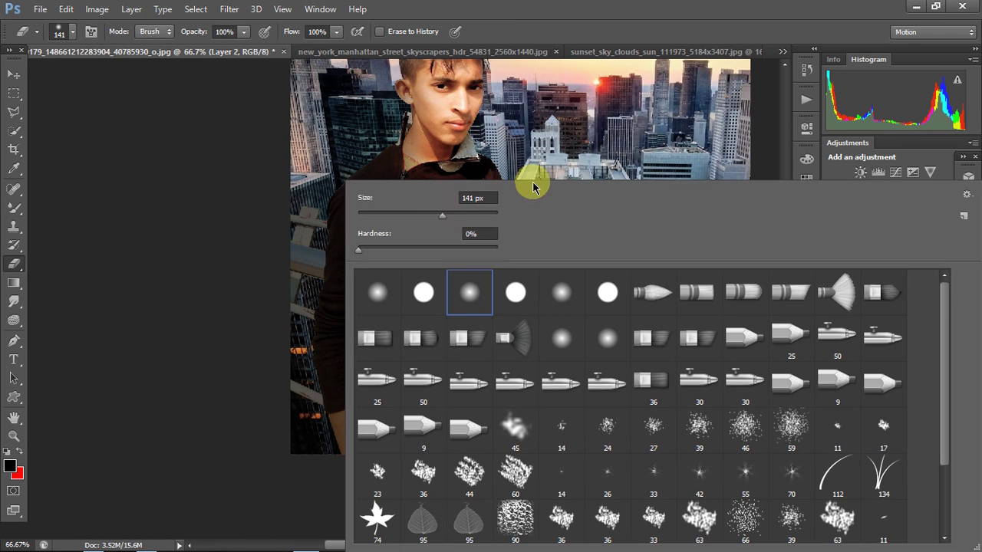
drag(484, 223, 585, 131)
key(Return)
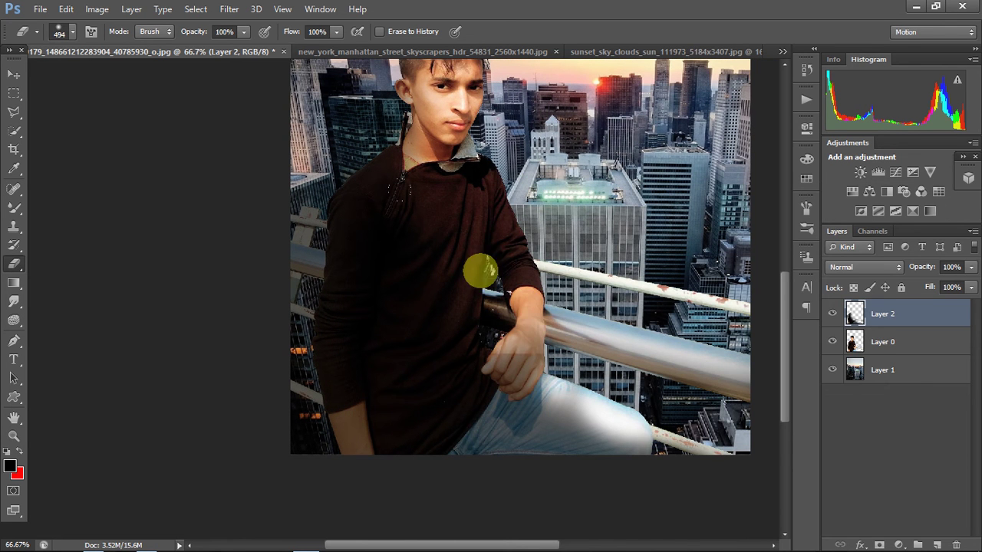
drag(479, 301, 558, 331)
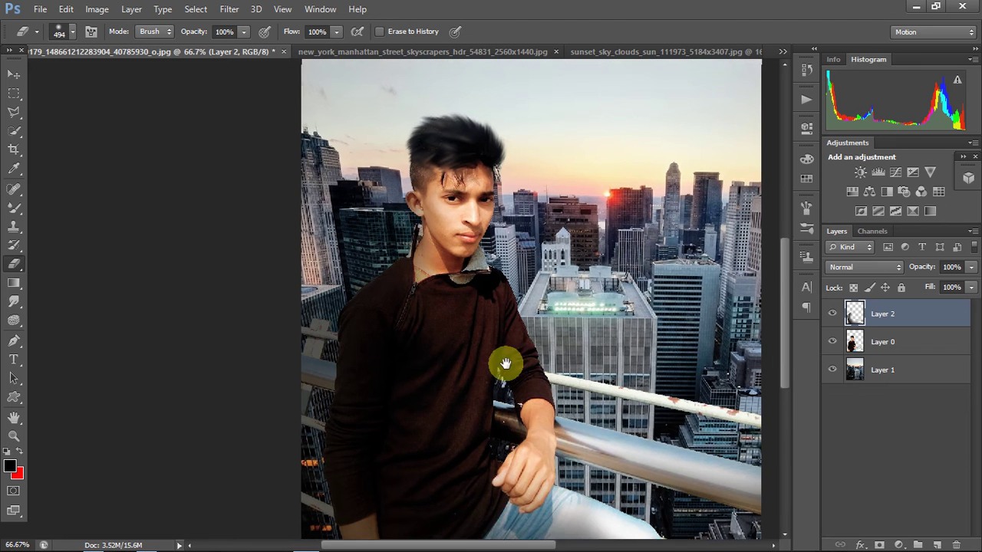
drag(557, 278, 498, 458)
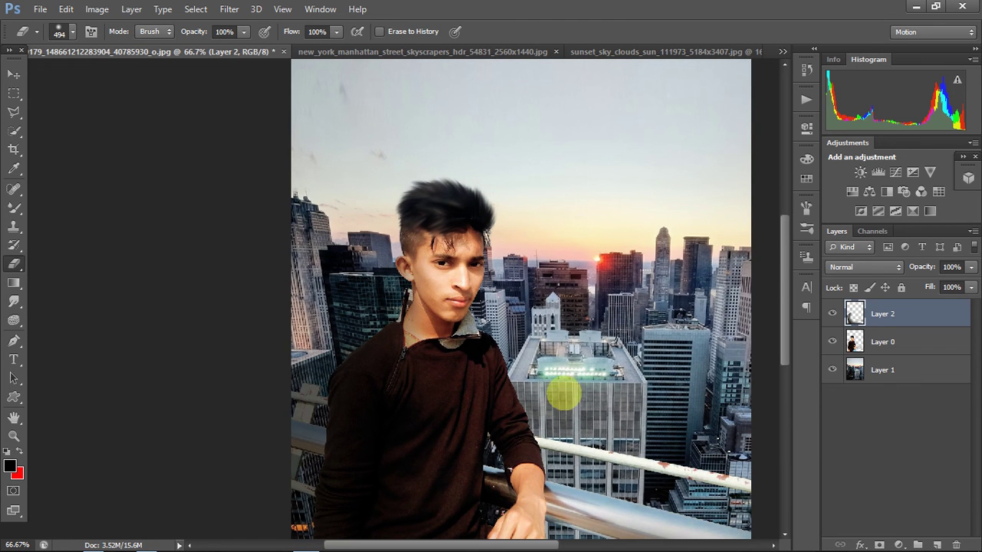
key(ctrl+minus)
key(ctrl+minus)
key(ctrl+minus)
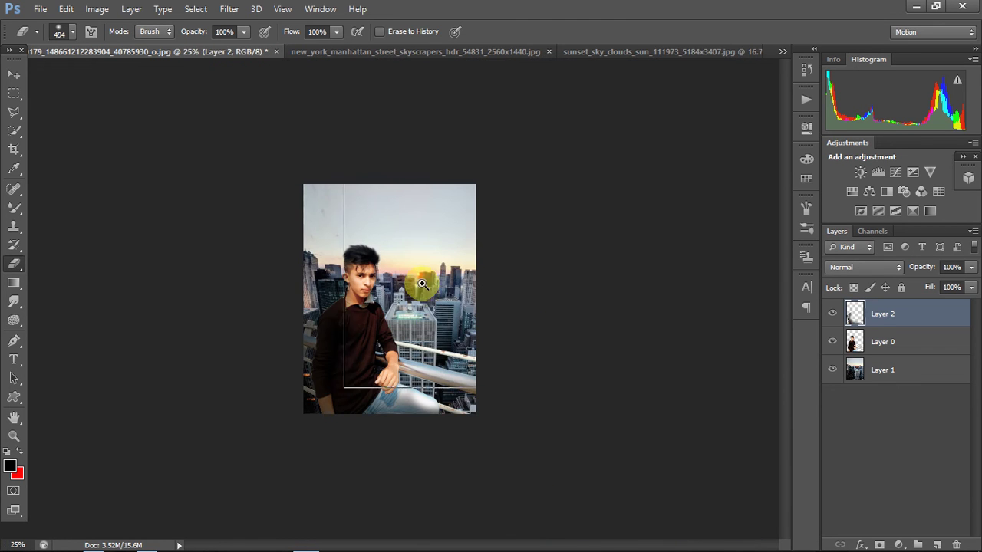
click(421, 284)
click(13, 74)
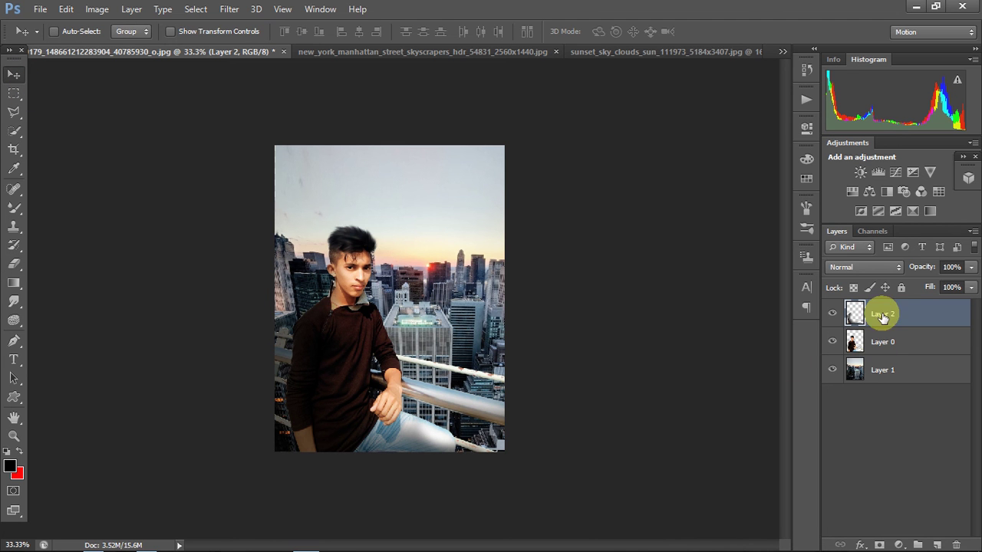
- Merge the darkened copy down into Layer 0
click(833, 317)
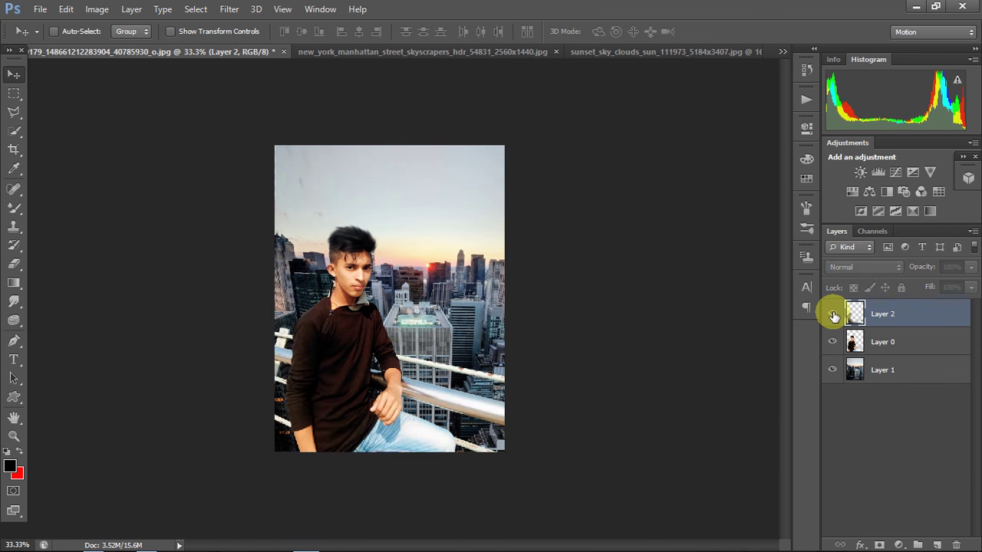
click(833, 317)
key(ctrl+e)
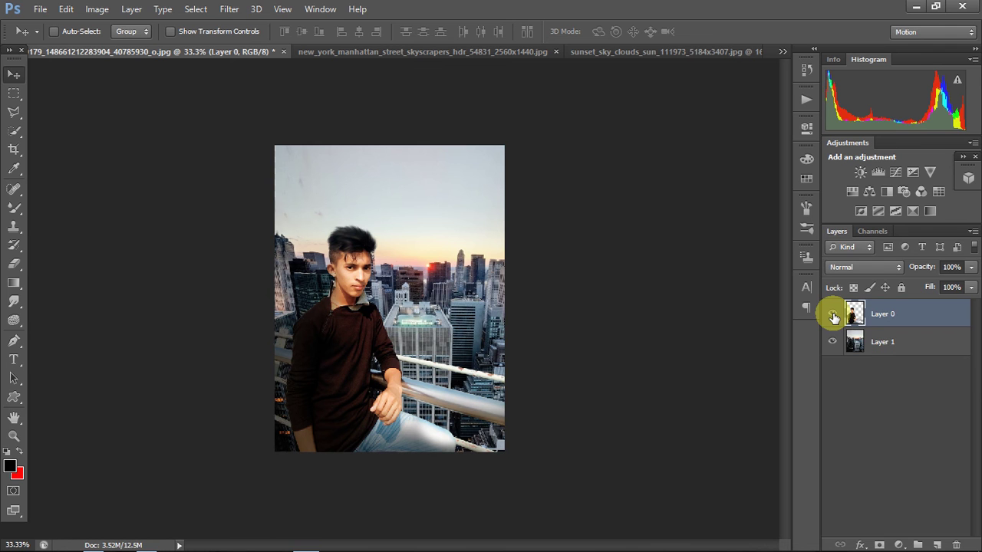
key(ctrl+minus)
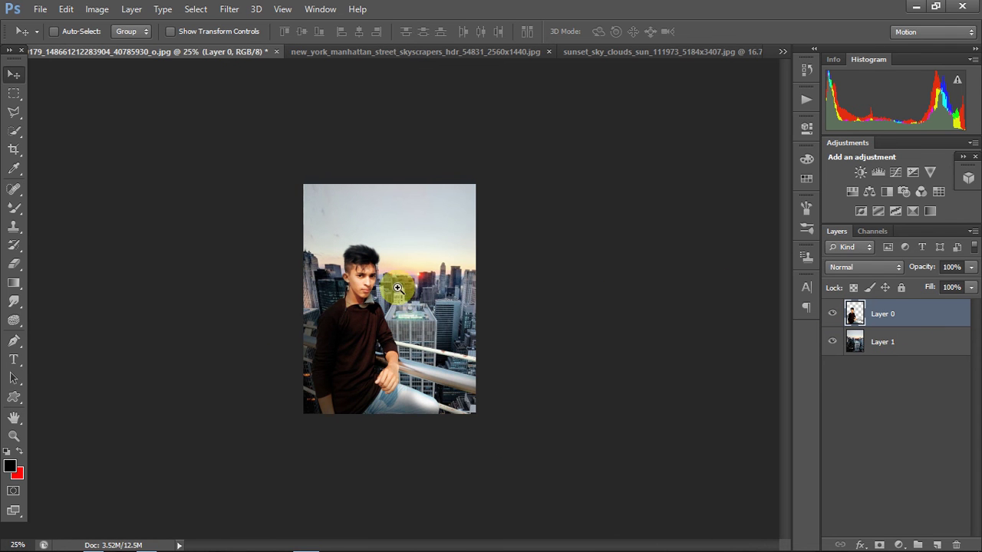
key(ctrl+plus)
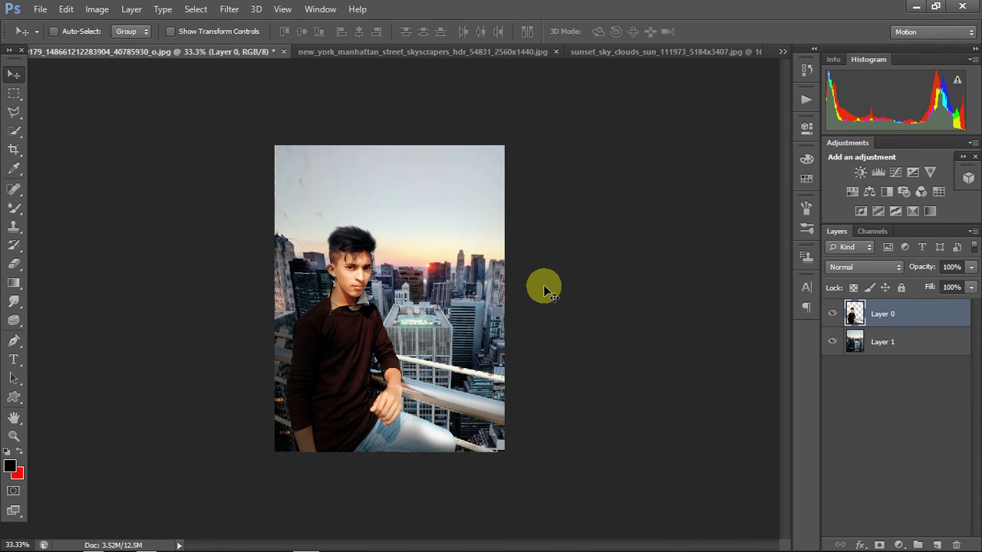
- Merge Layer 0 into the skyline Layer 1 and add a Color Lookup adjustment
click(898, 344)
click(901, 316)
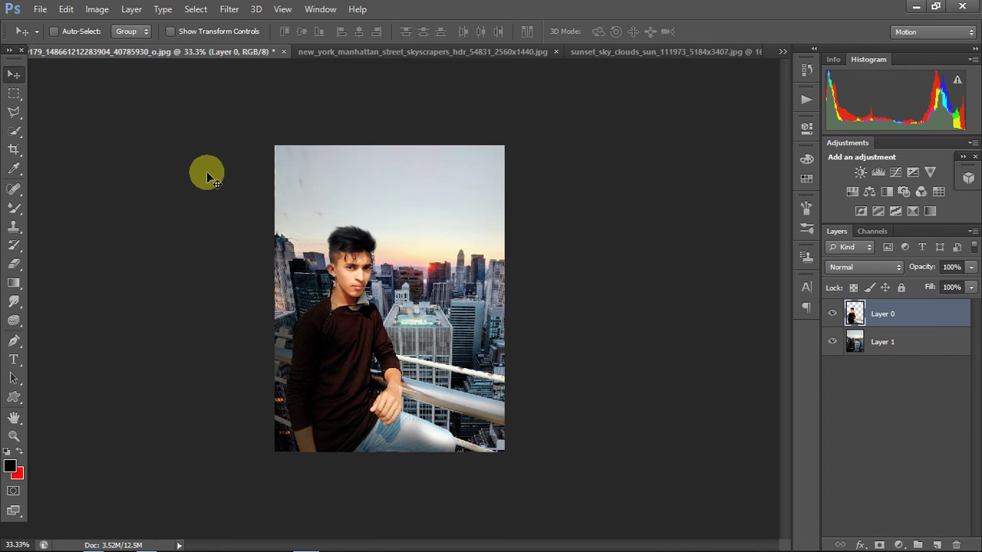
key(ctrl+e)
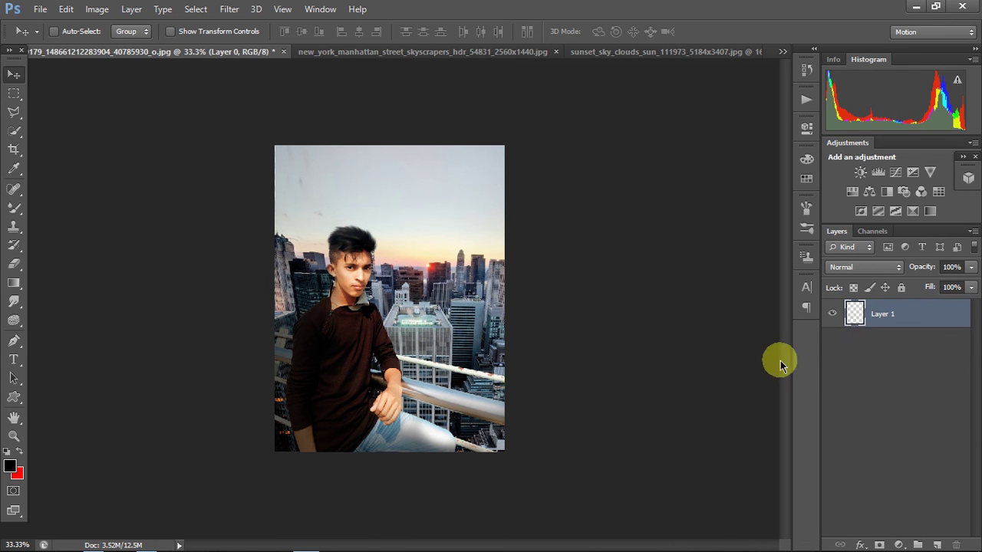
click(939, 192)
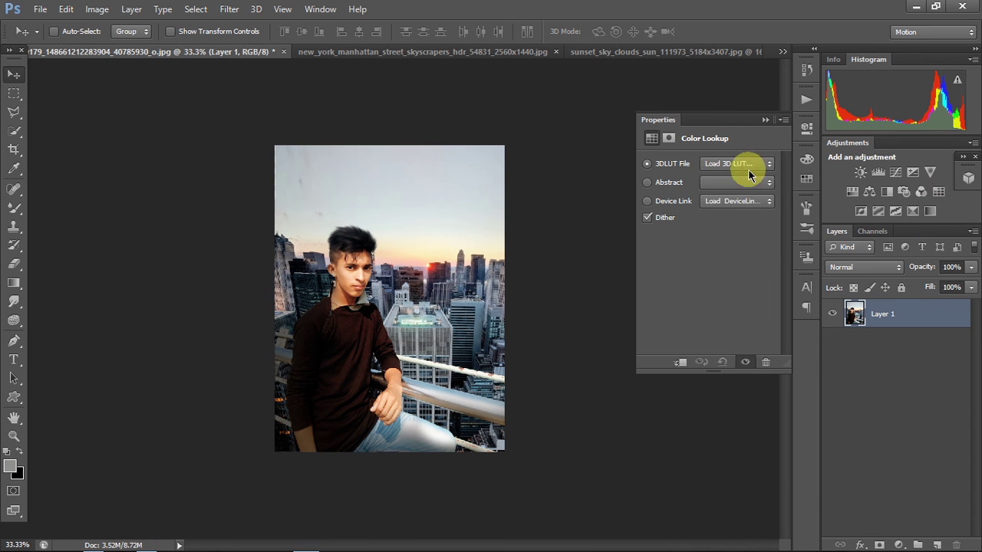
- Try the Bleach Bypass, Candlelight, Crisp_Warm, Crisp_Winter and DropBlues.3DL LUT looks
click(747, 164)
click(746, 247)
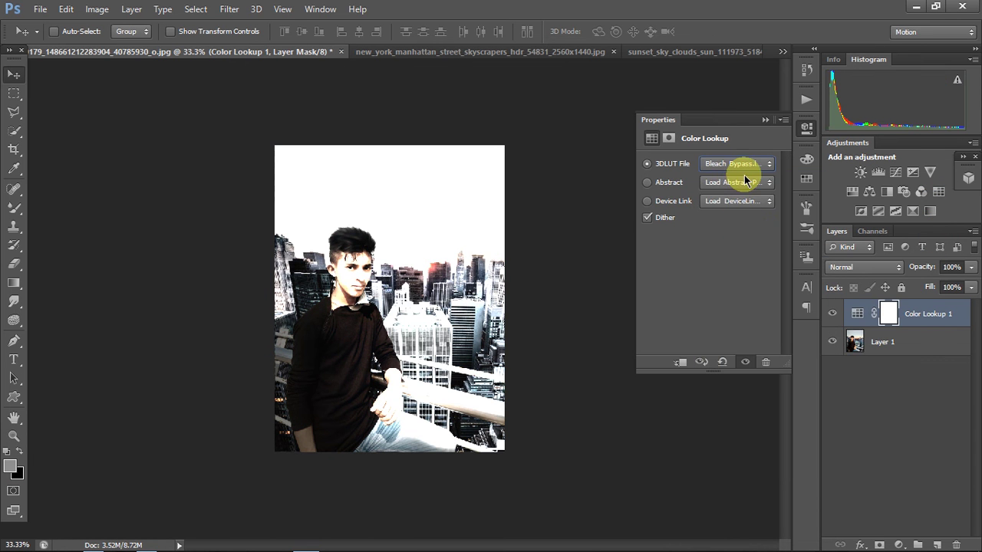
click(743, 164)
click(745, 262)
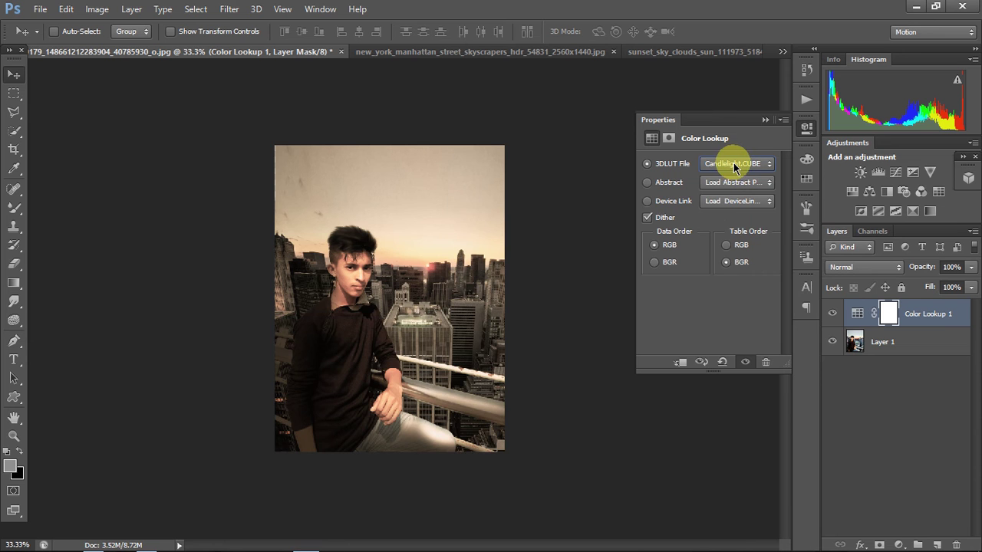
click(733, 162)
click(741, 275)
click(743, 164)
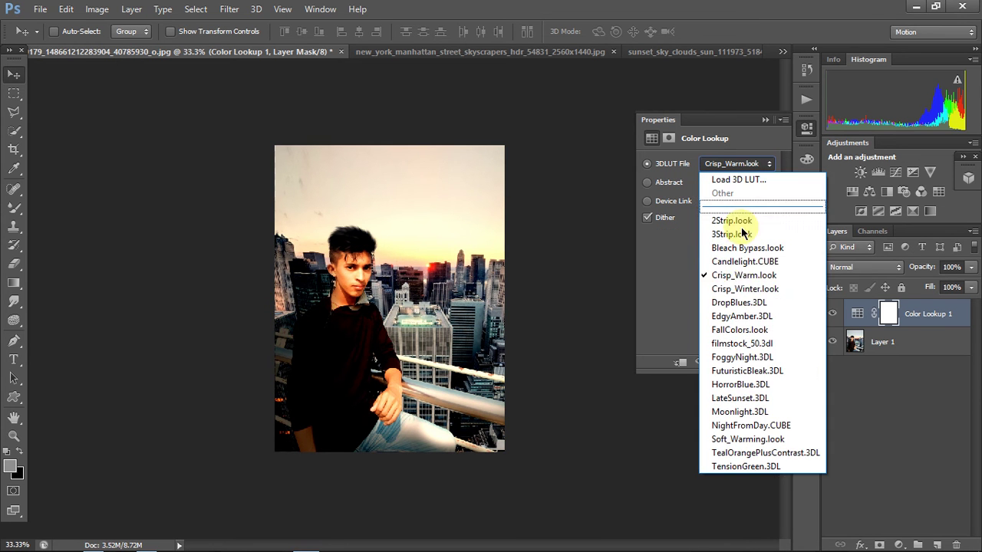
click(741, 289)
click(745, 159)
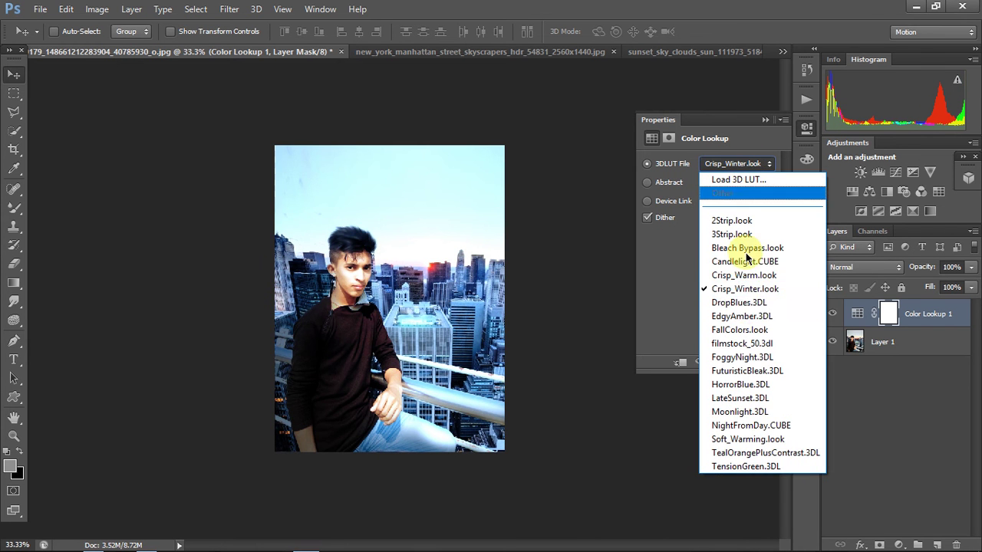
click(745, 302)
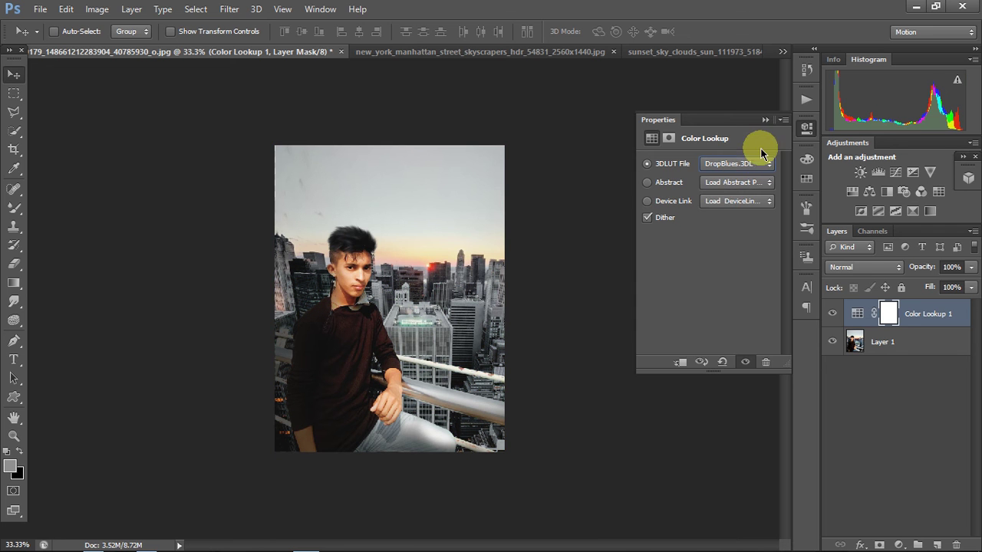
- Remove Color Lookup 1 and step back to restore separate Layer 0 and Layer 1
click(805, 128)
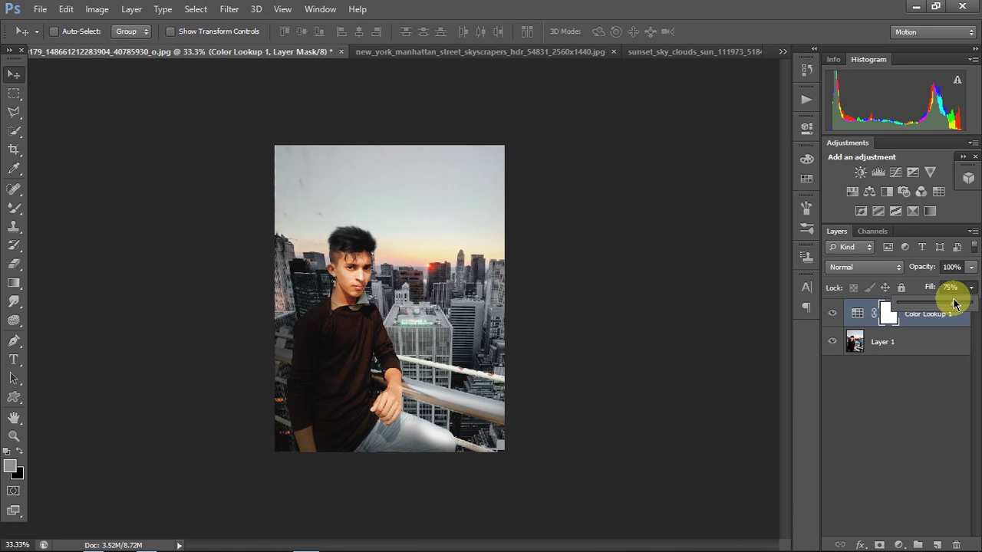
click(903, 346)
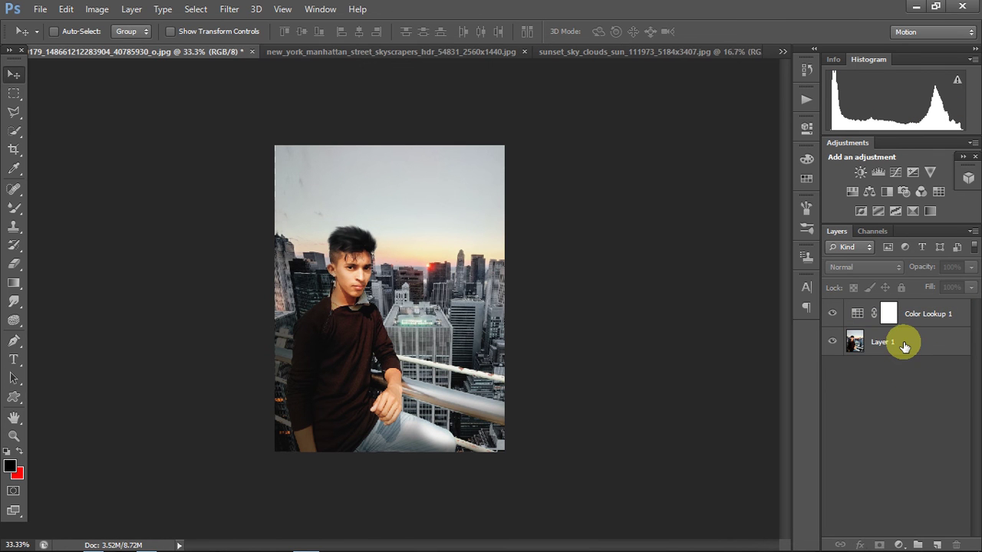
key(ctrl+alt+z)
key(ctrl+alt+z)
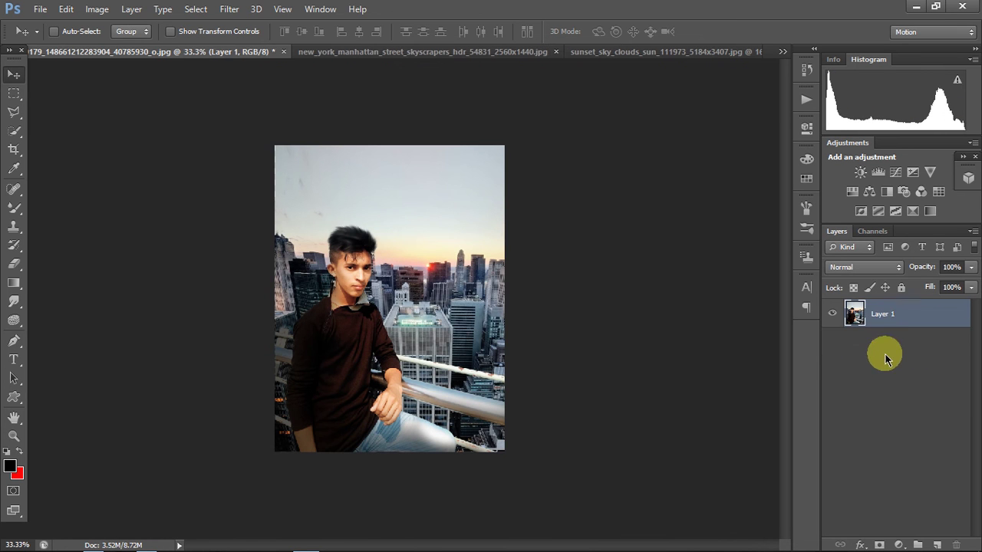
key(ctrl+alt+z)
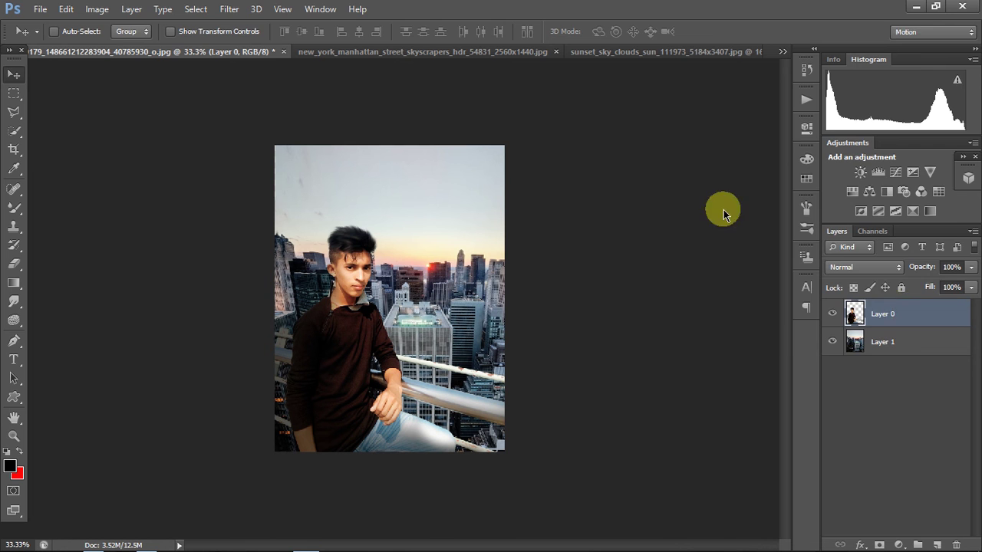
- Desaturate Layer 0 to -31 and add a DropBlues.3DL Color Lookup adjustment
key(ctrl+u)
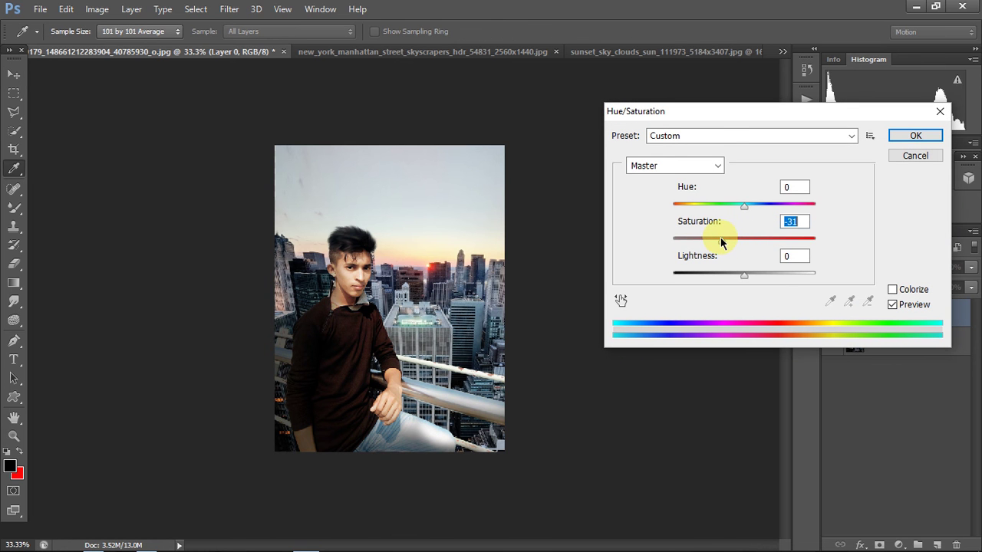
click(920, 136)
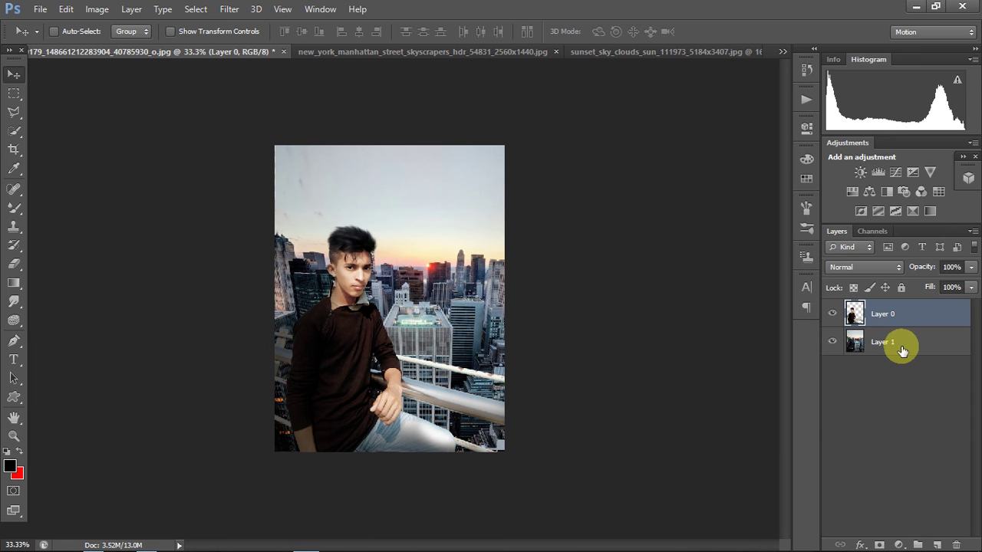
click(938, 191)
click(759, 201)
click(748, 165)
click(748, 165)
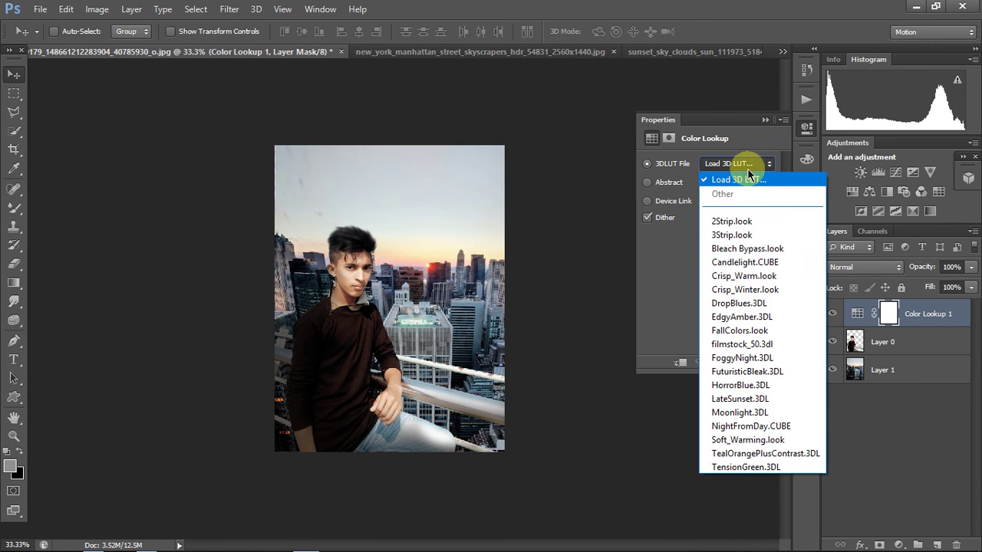
click(746, 303)
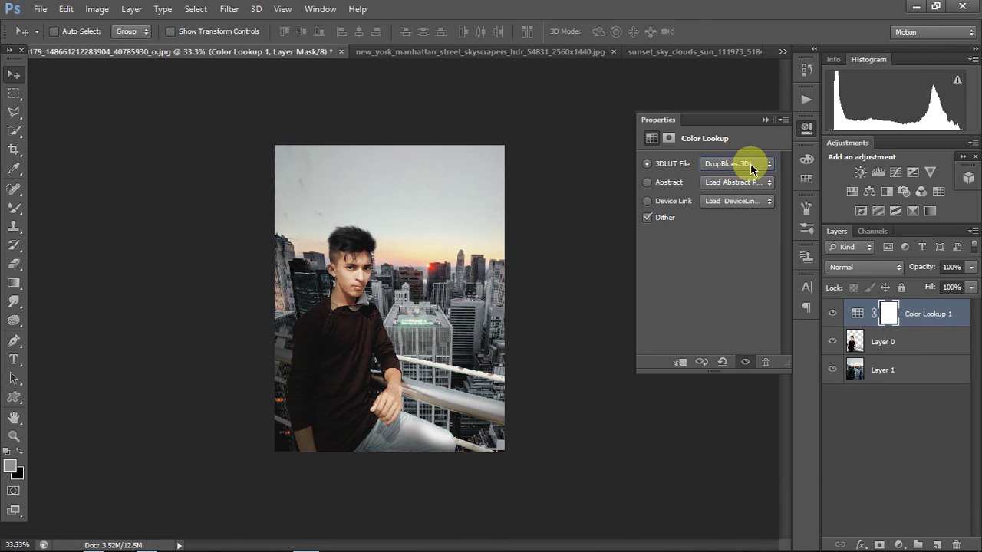
- Compare the Crisp_Winter and Candlelight.CUBE looks, then settle back on DropBlues.3DL
click(751, 163)
click(751, 285)
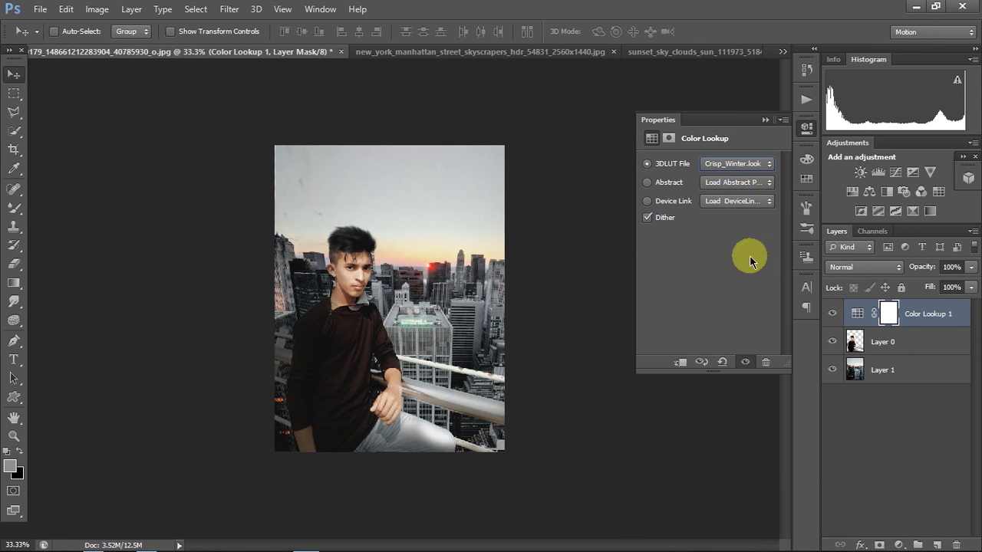
click(751, 165)
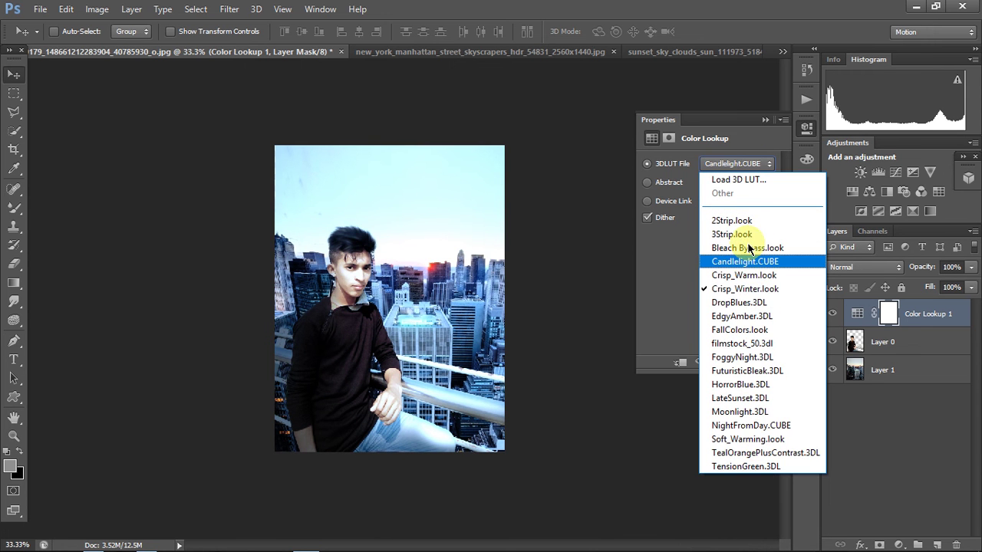
click(749, 256)
click(748, 163)
click(747, 305)
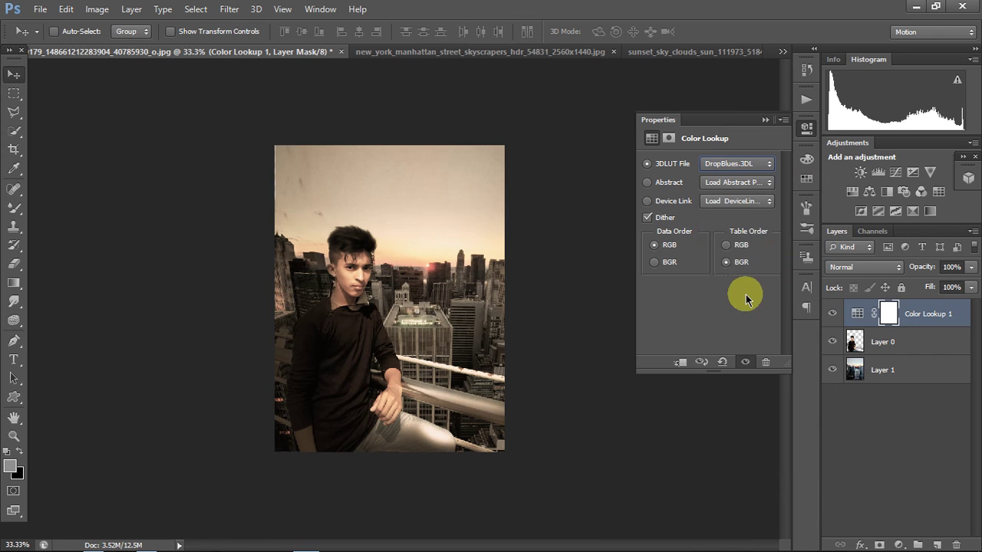
click(805, 128)
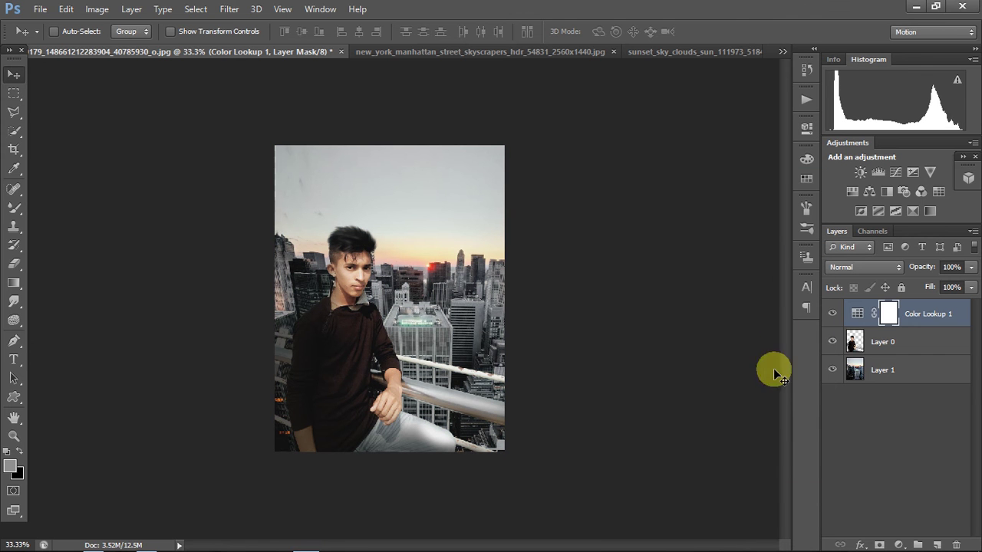
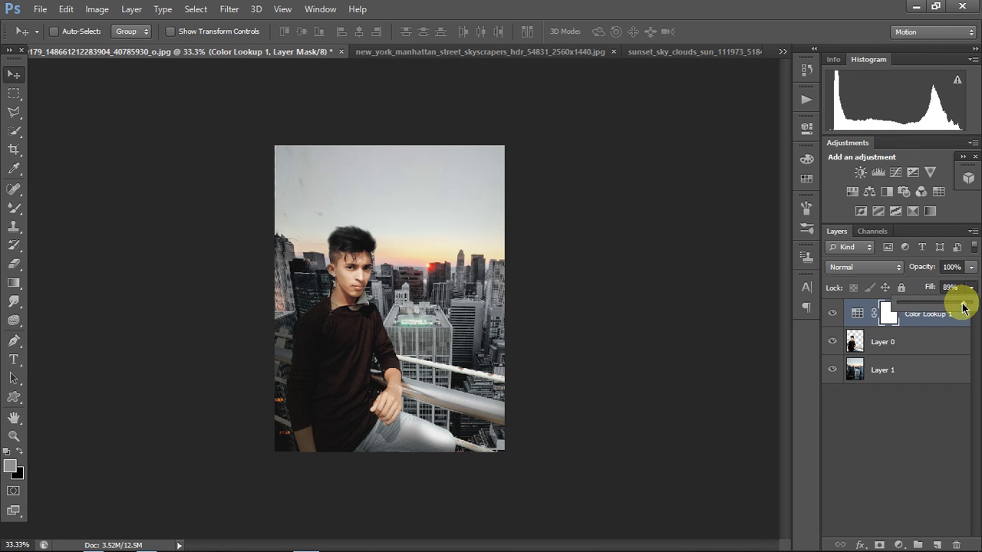
- Delete the Color Lookup 1 layer, compare with Layer 0 toggled, then restore it
click(938, 394)
key(Delete)
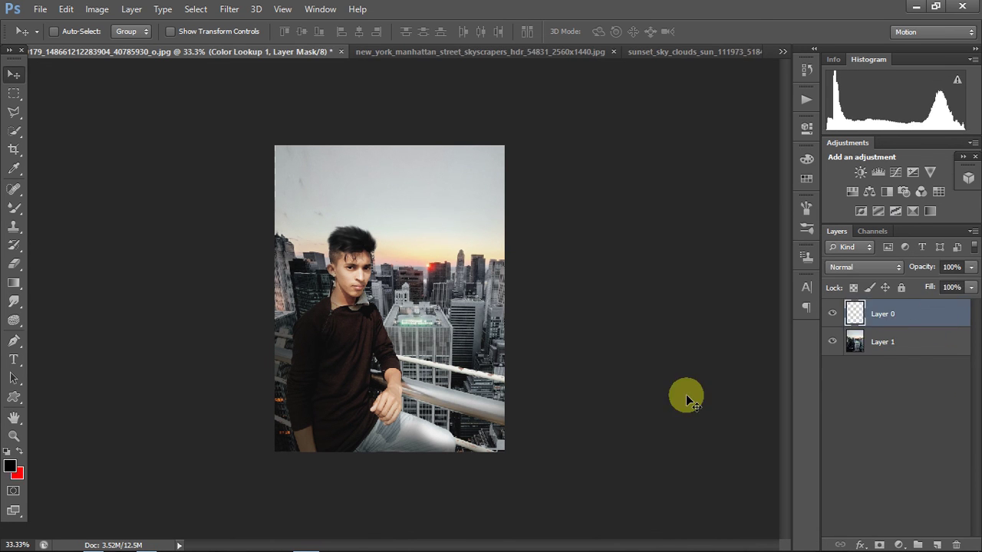
click(830, 316)
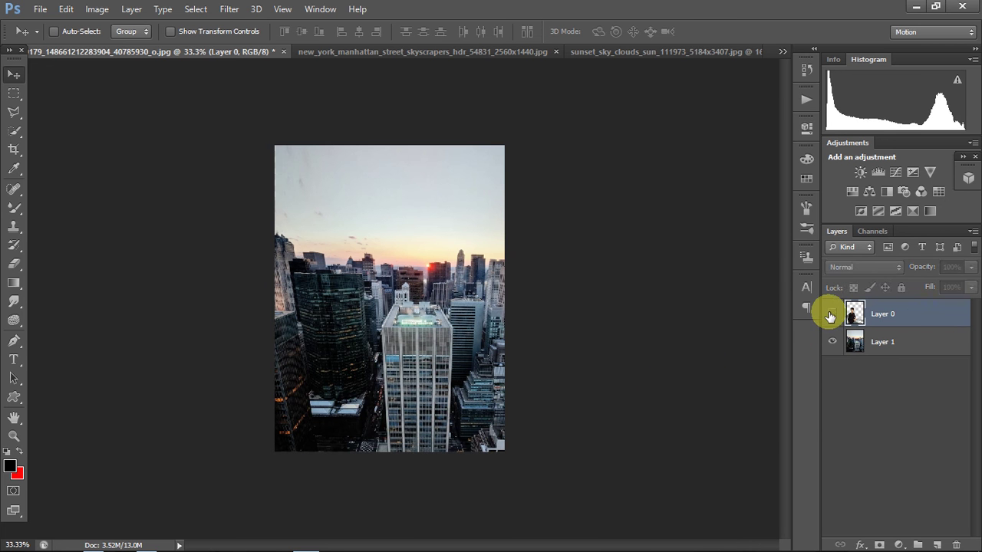
click(833, 314)
key(ctrl+z)
- Open the Diwali fireworks image and drag it into the rooftop composite
click(42, 10)
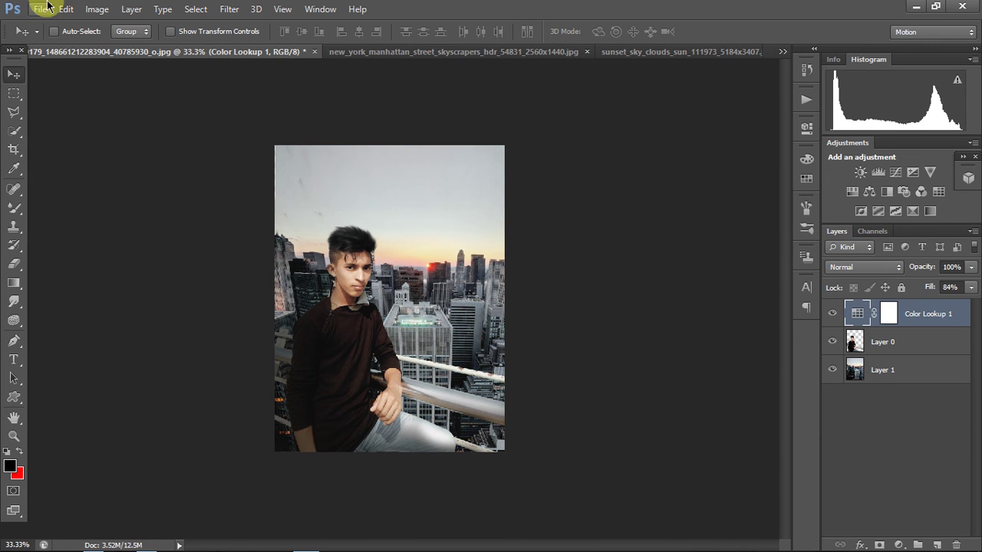
click(47, 36)
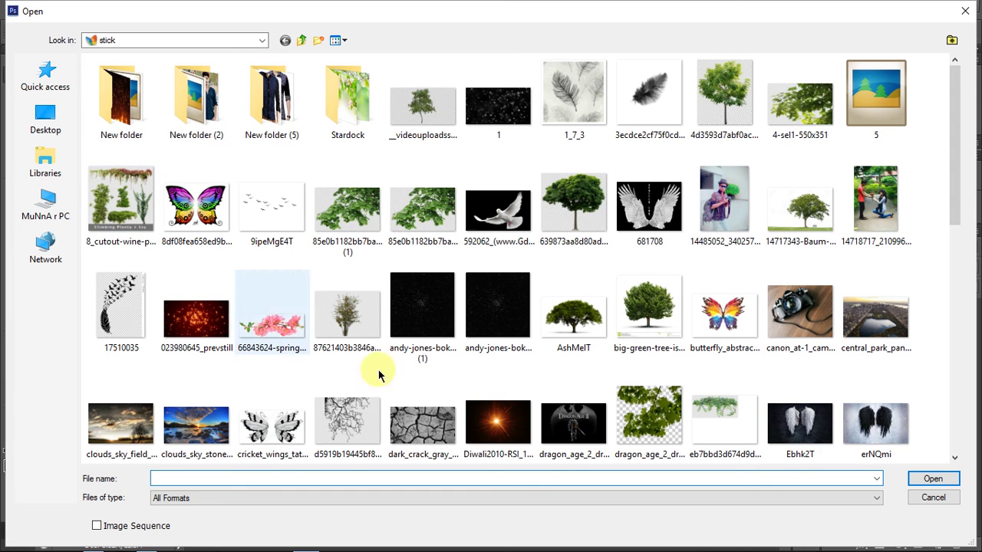
double_click(498, 428)
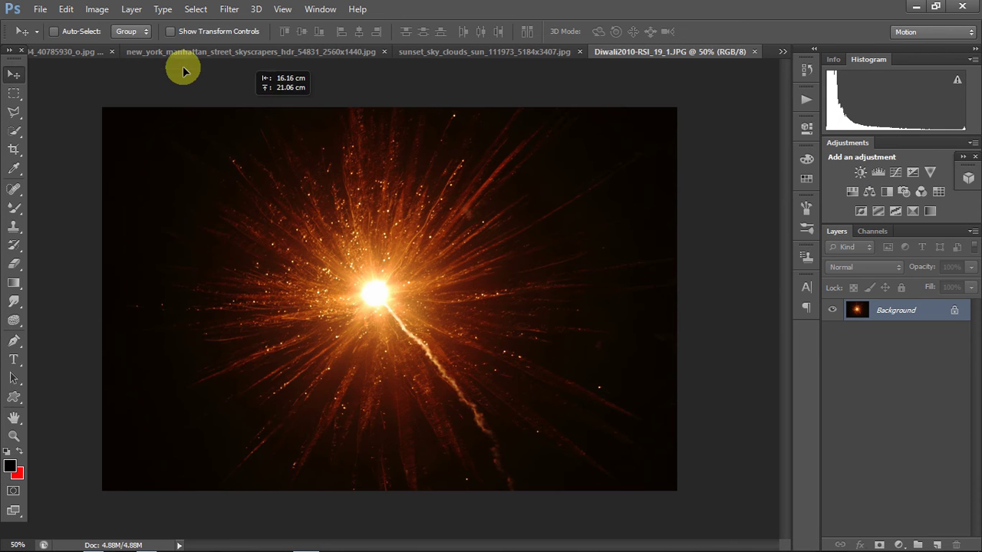
click(192, 51)
mouse_move(439, 113)
mouse_down()
mouse_move(596, 43)
mouse_move(102, 50)
mouse_up()
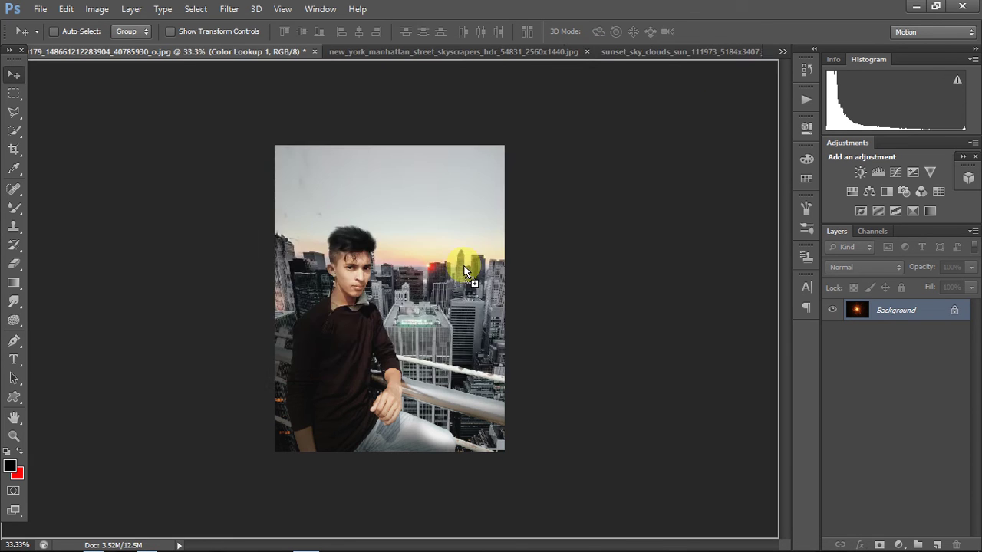
mouse_move(102, 50)
mouse_down()
mouse_move(420, 259)
mouse_move(425, 273)
mouse_up()
- Set the fireworks layer to Screen, scale it to about 77% and place it over the sun
click(859, 267)
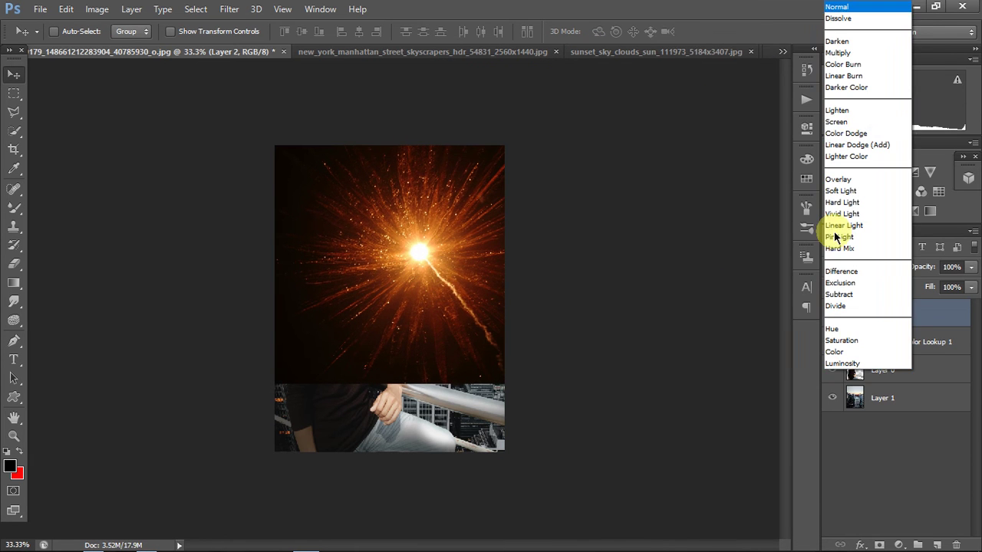
click(842, 120)
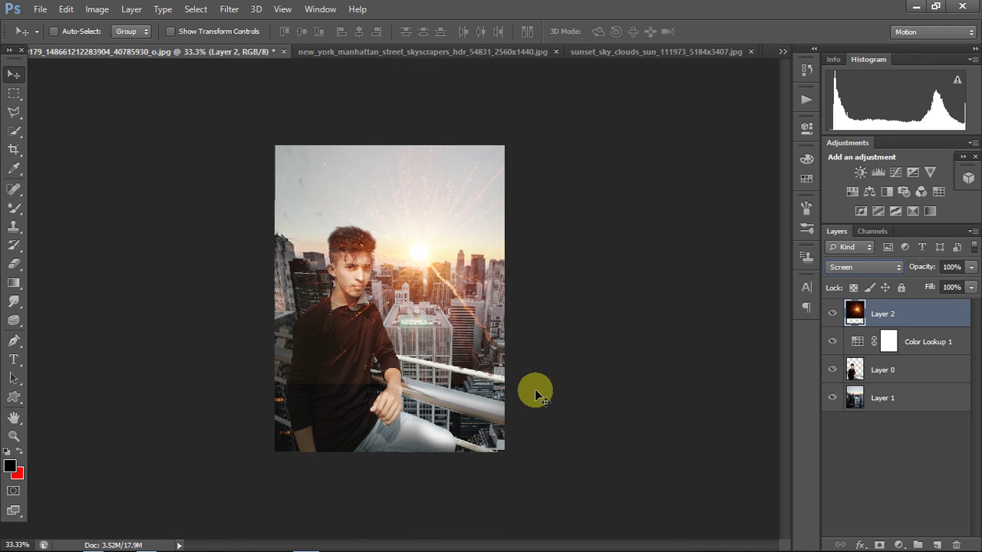
key(ctrl+t)
drag(621, 383, 530, 326)
drag(440, 254, 479, 284)
key(Return)
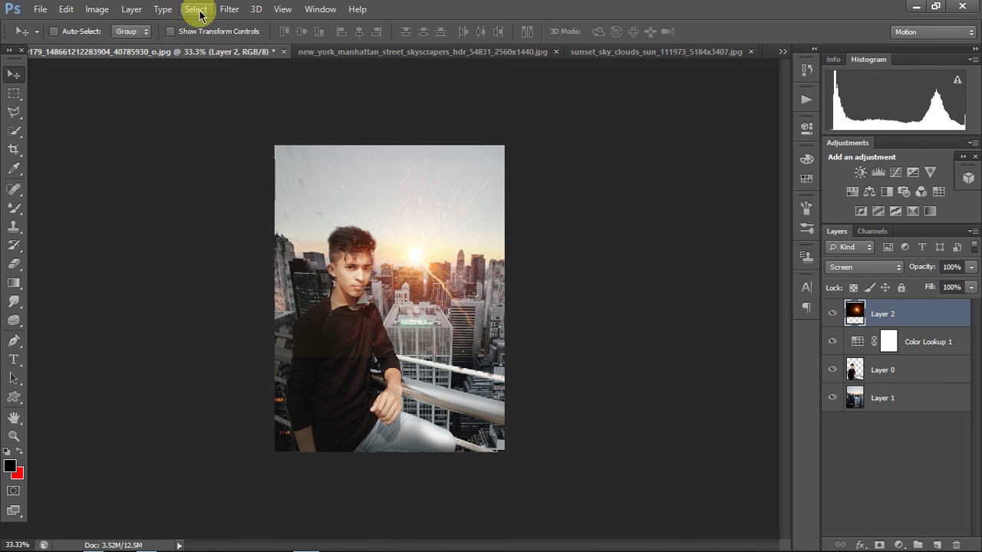
- Apply a 37.4-pixel Gaussian blur to the glow layer
click(229, 9)
mouse_move(307, 154)
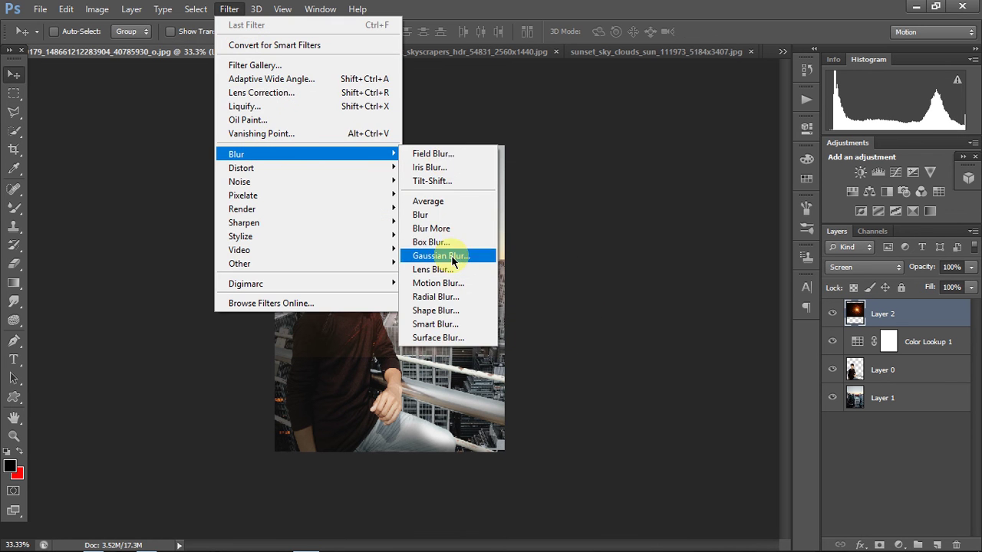
click(440, 255)
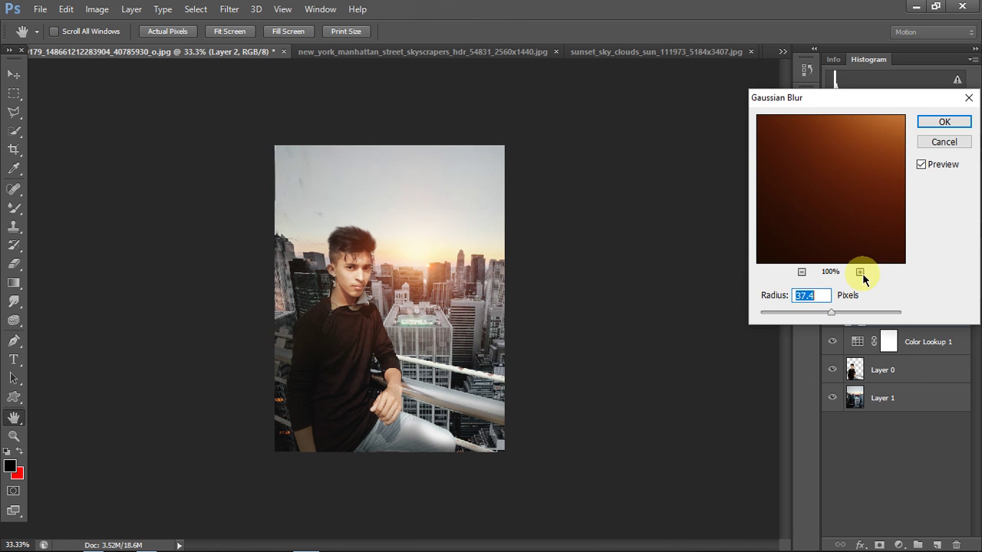
click(949, 124)
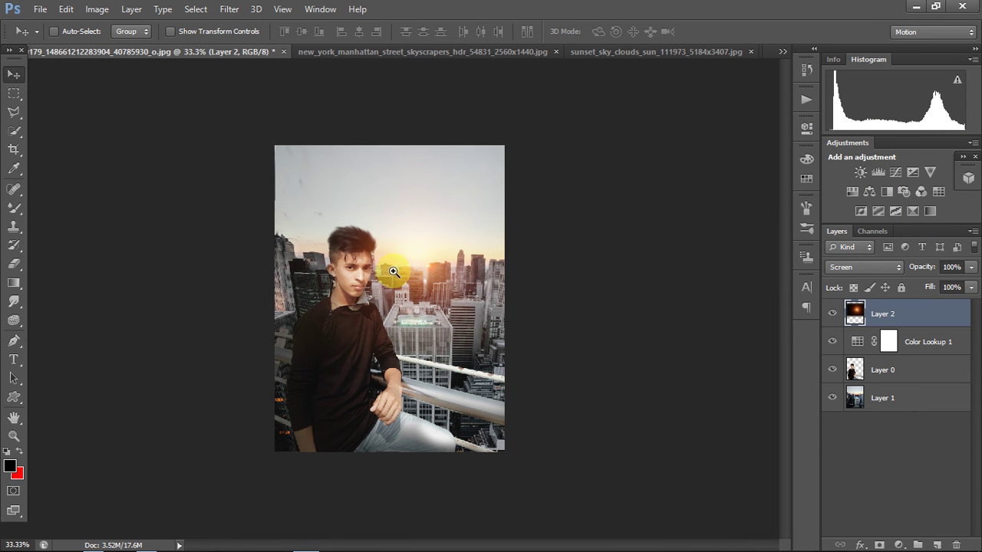
- Nudge the blurred glow slightly right onto the setting sun
click(410, 261)
drag(422, 247, 433, 244)
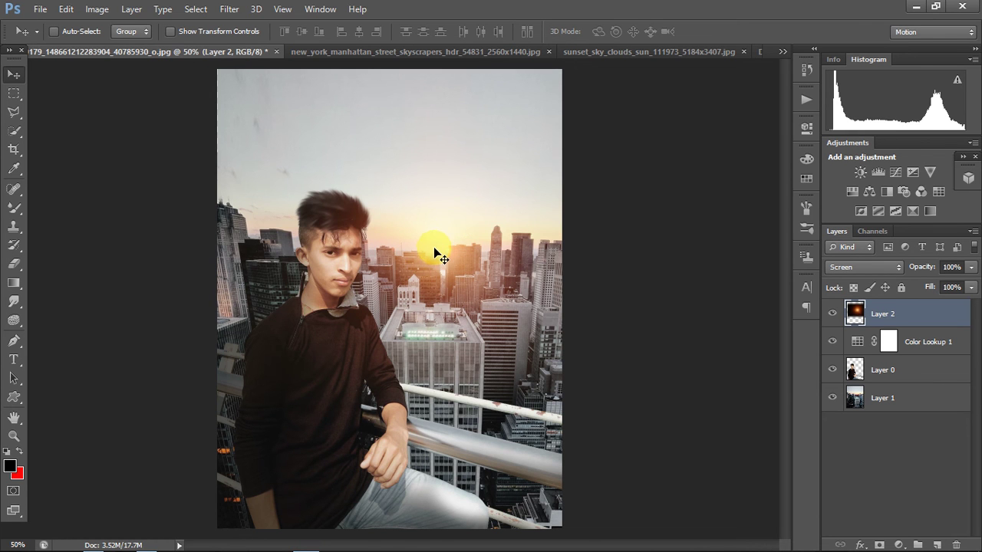
key(ctrl+minus)
key(ctrl+minus)
key(ctrl+minus)
click(399, 292)
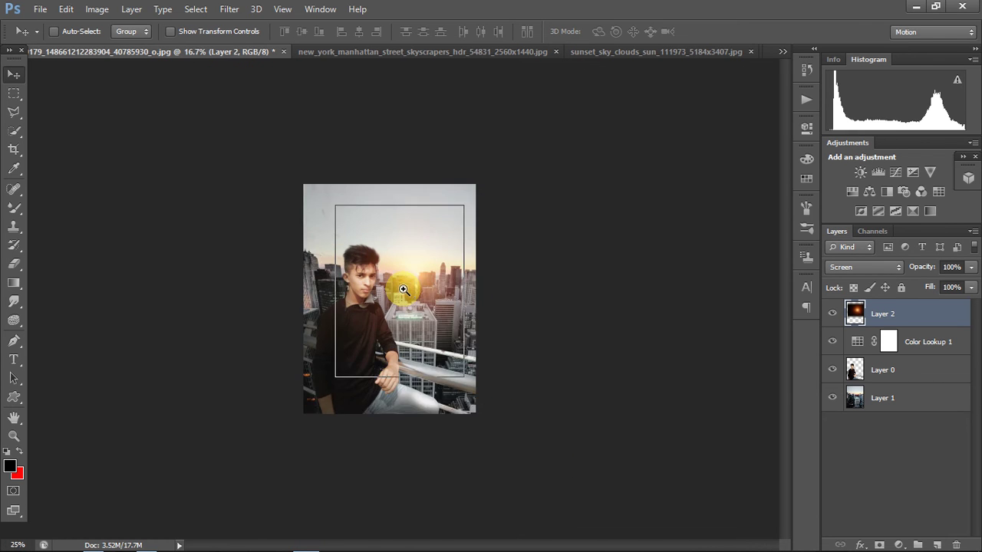
click(405, 282)
drag(421, 263, 427, 265)
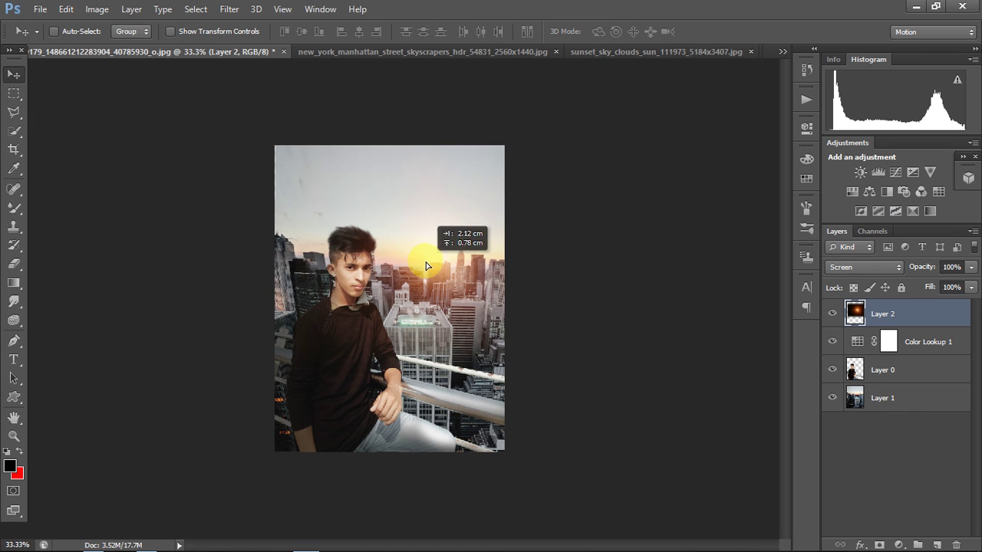
key(ctrl+minus)
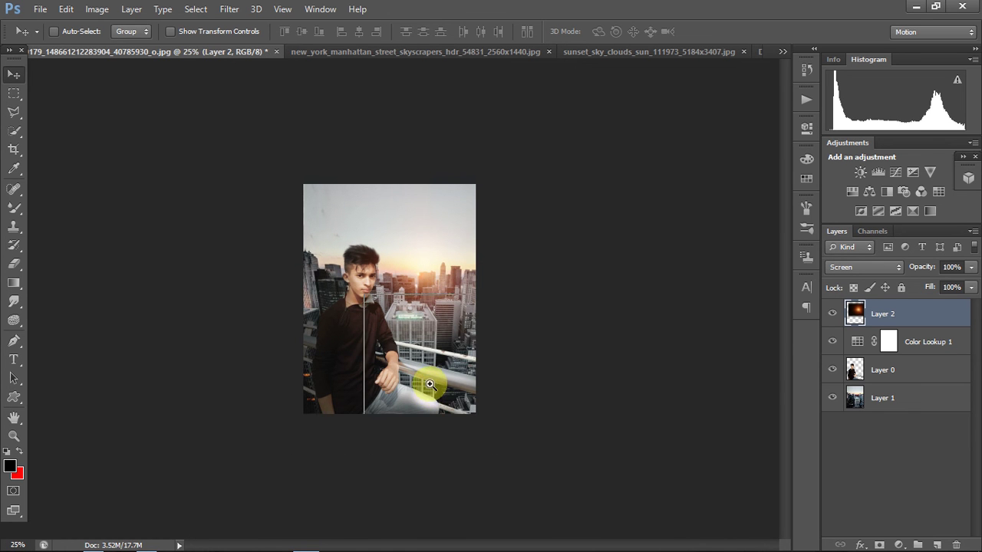
click(430, 385)
click(515, 373)
- Hide the glow layer and zoom to 100% on the man's arm and railing
click(832, 313)
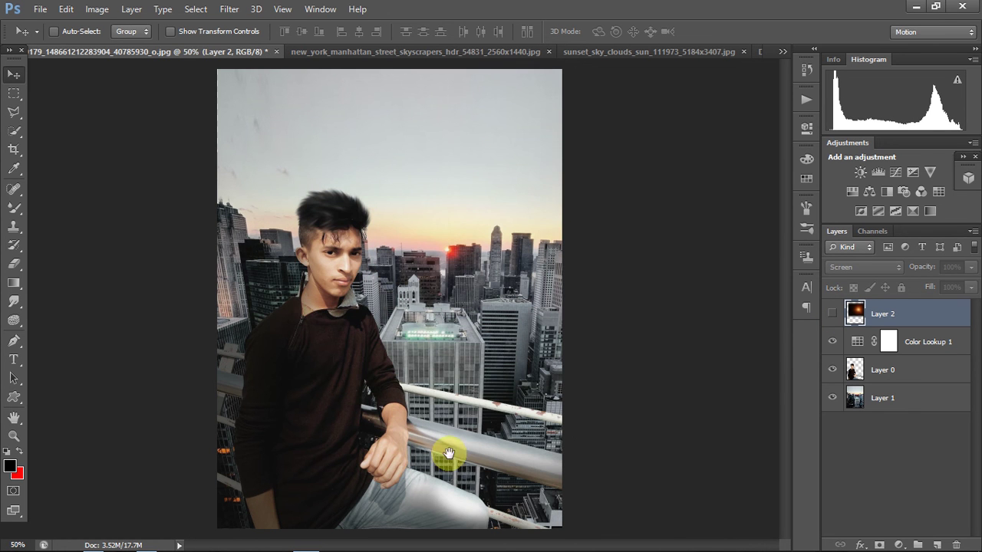
click(483, 381)
drag(329, 431, 429, 332)
click(385, 342)
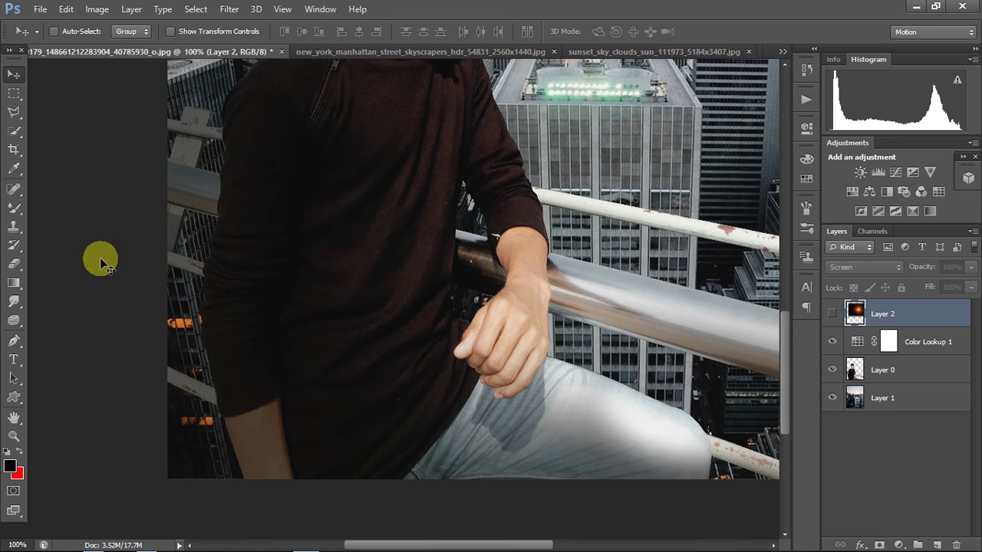
click(7, 300)
- Select the Blur tool on Layer 0 with a 135 px brush
click(60, 300)
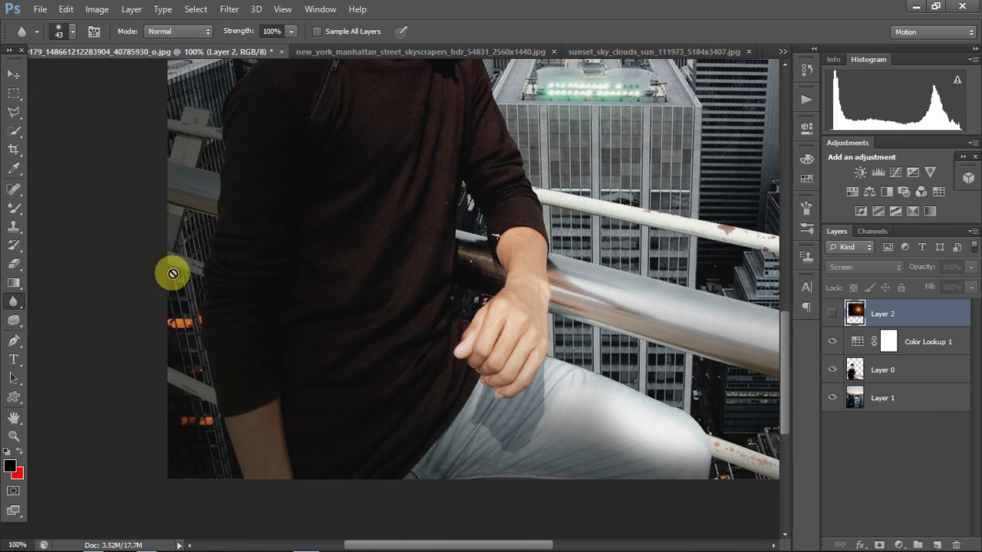
click(887, 376)
right_click(652, 236)
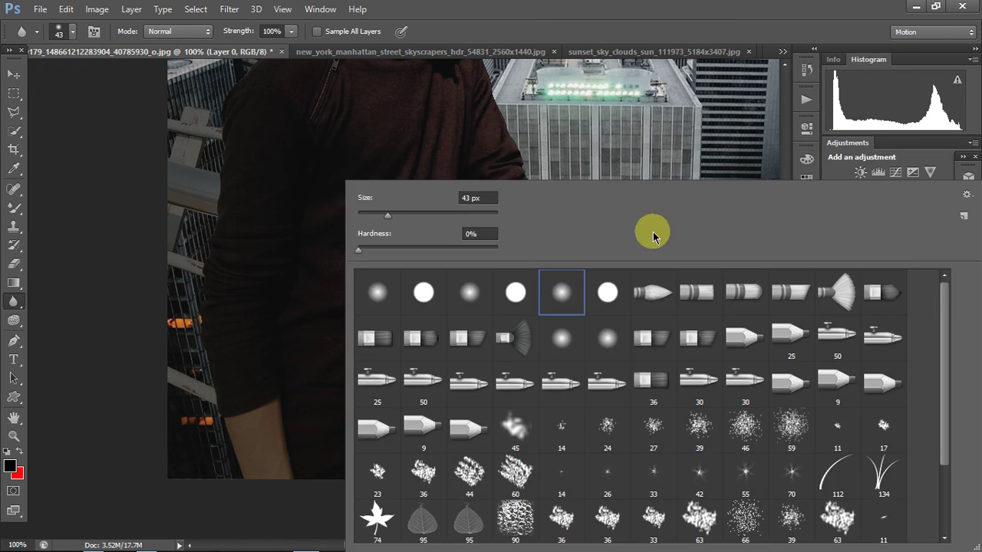
click(438, 216)
key(Return)
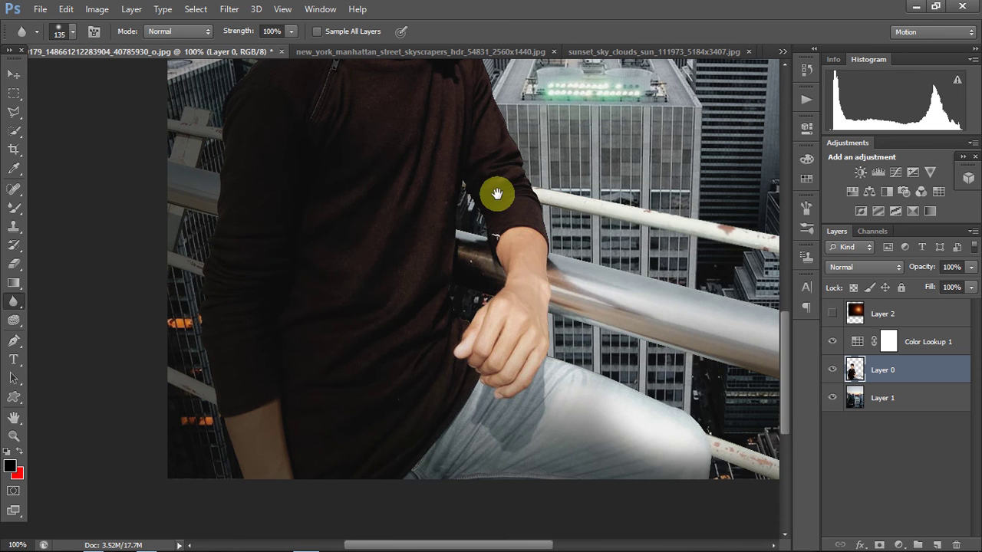
- Zoom out to the whole image and make the Layer 2 sun glow visible again
scroll(460, 168, right, 3)
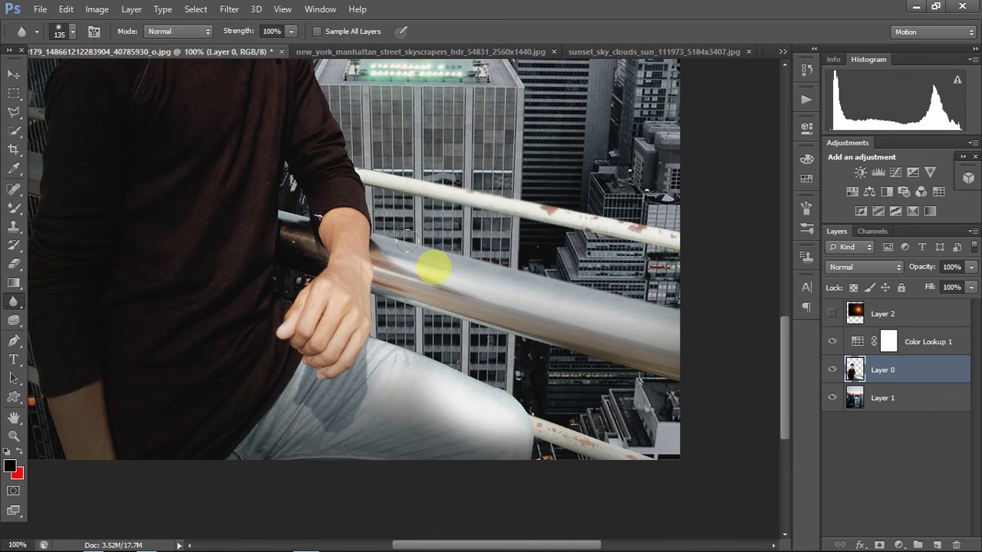
scroll(414, 338, up, 3)
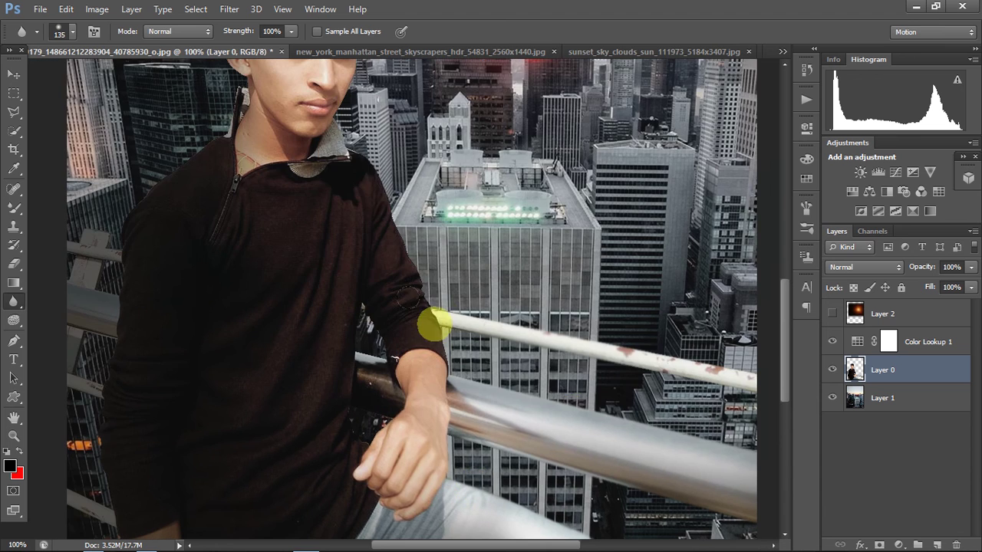
scroll(406, 230, up, 2)
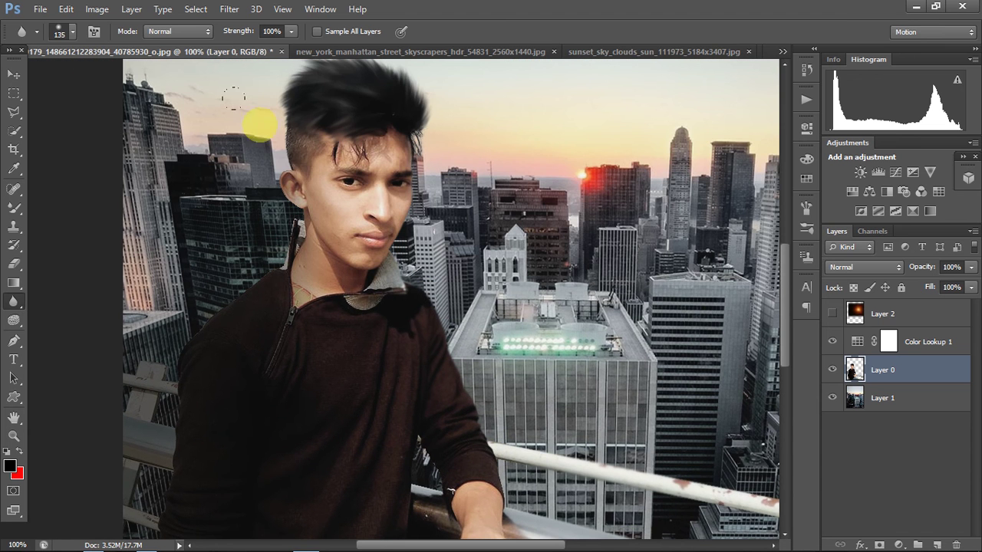
scroll(187, 339, left, 2)
scroll(296, 175, down, 3)
scroll(245, 350, down, 1)
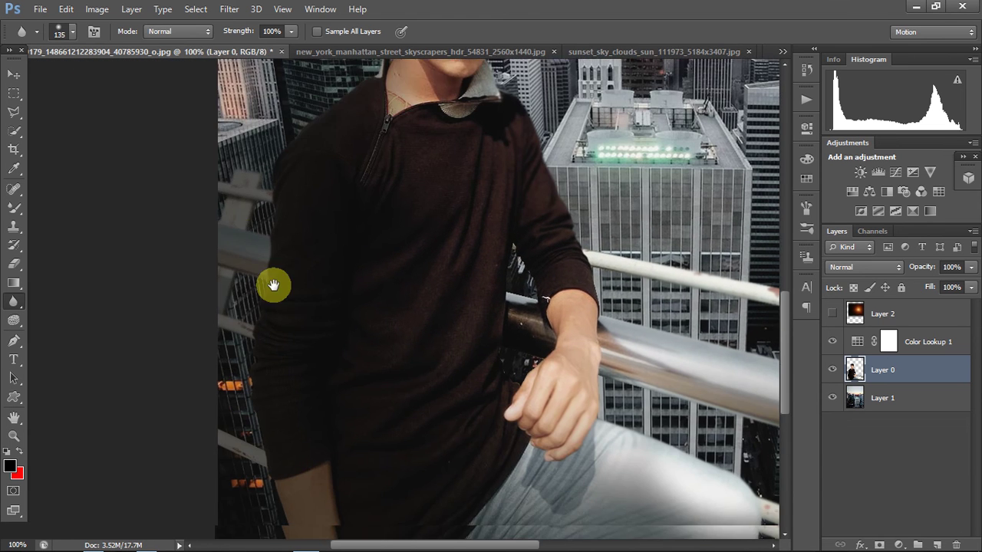
scroll(274, 285, down, 3)
key(ctrl+minus)
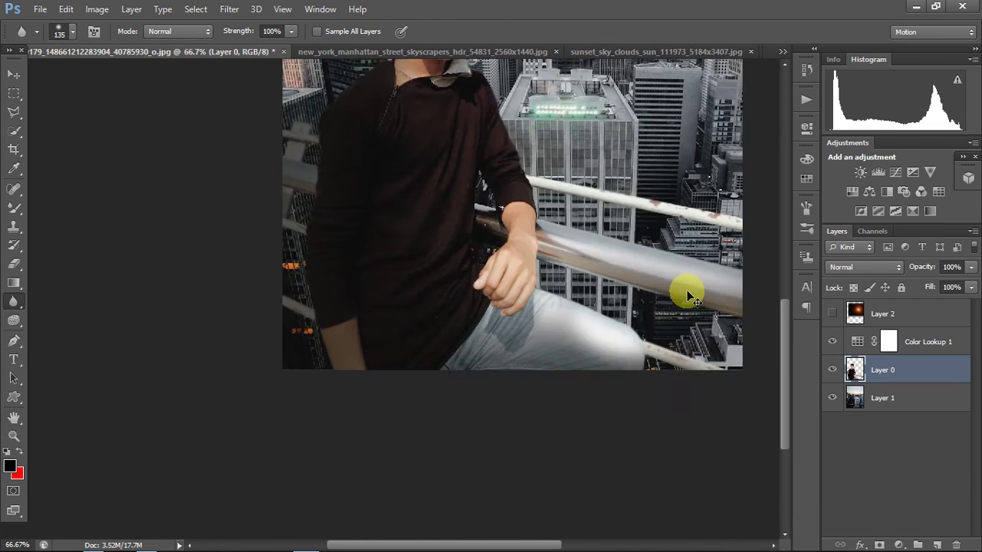
key(ctrl+minus)
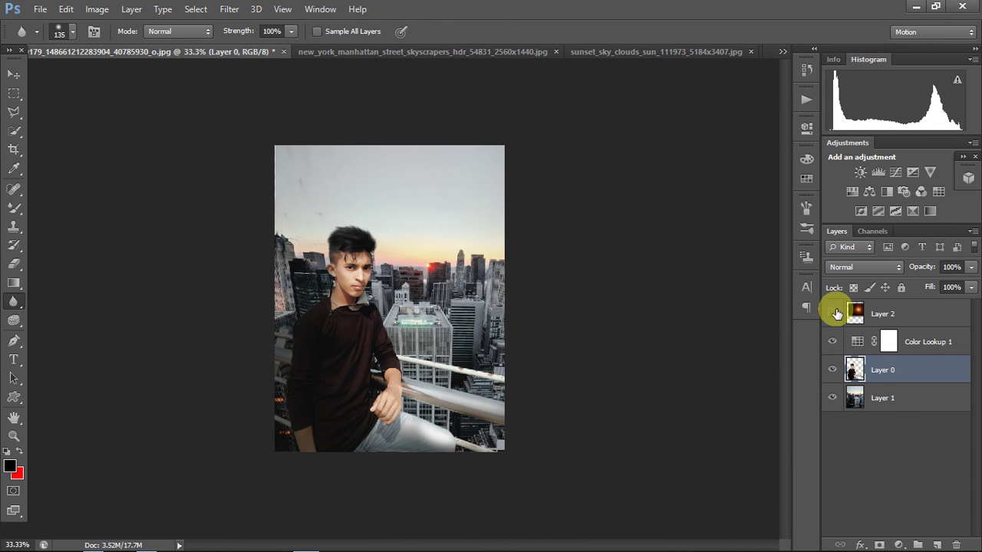
click(835, 313)
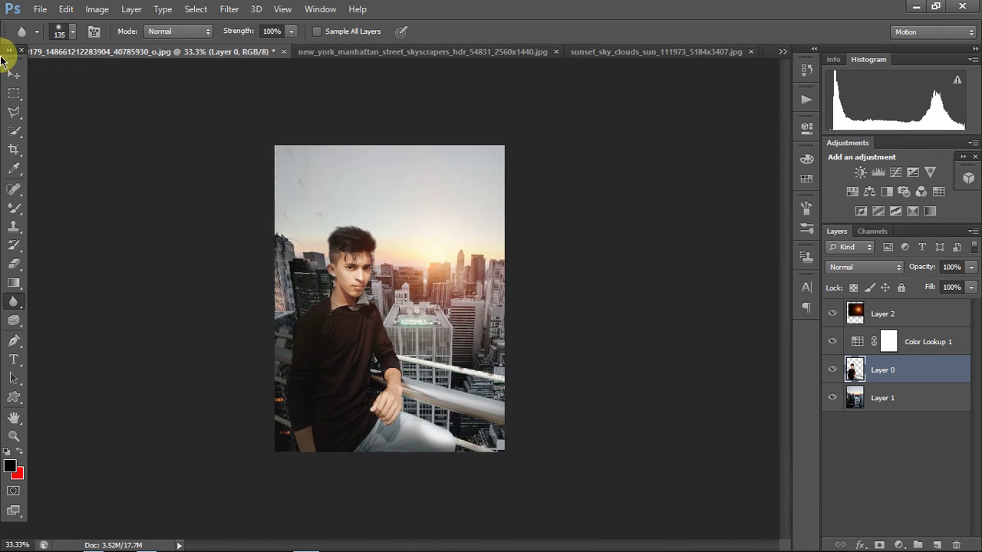
- Open the 'save the earth' logo image from E:\New folder\New folder
click(40, 9)
click(90, 37)
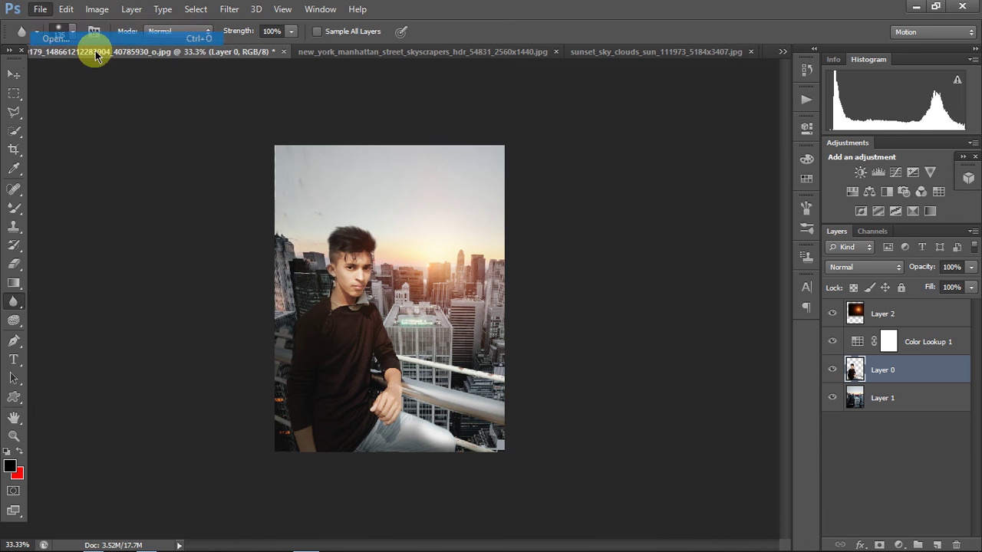
click(44, 203)
double_click(517, 186)
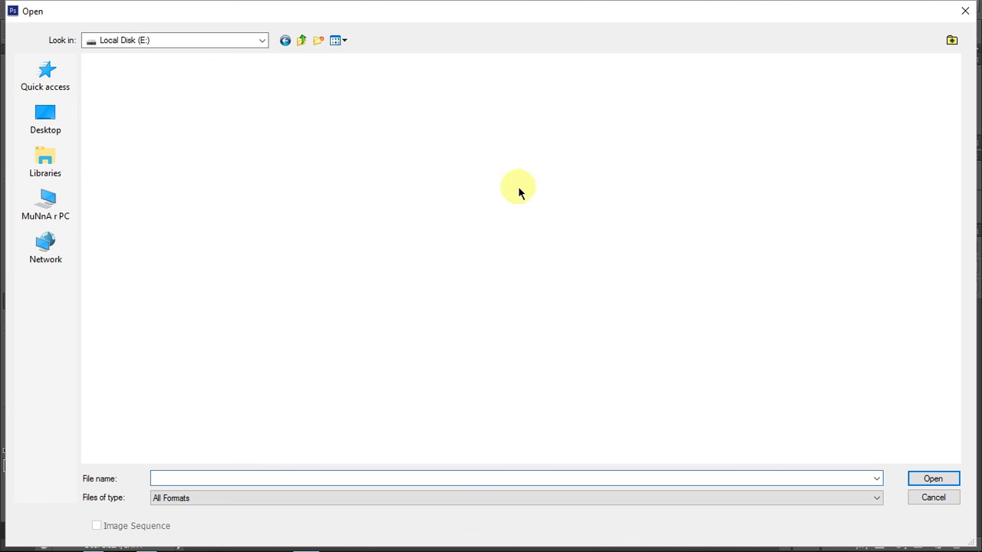
double_click(800, 199)
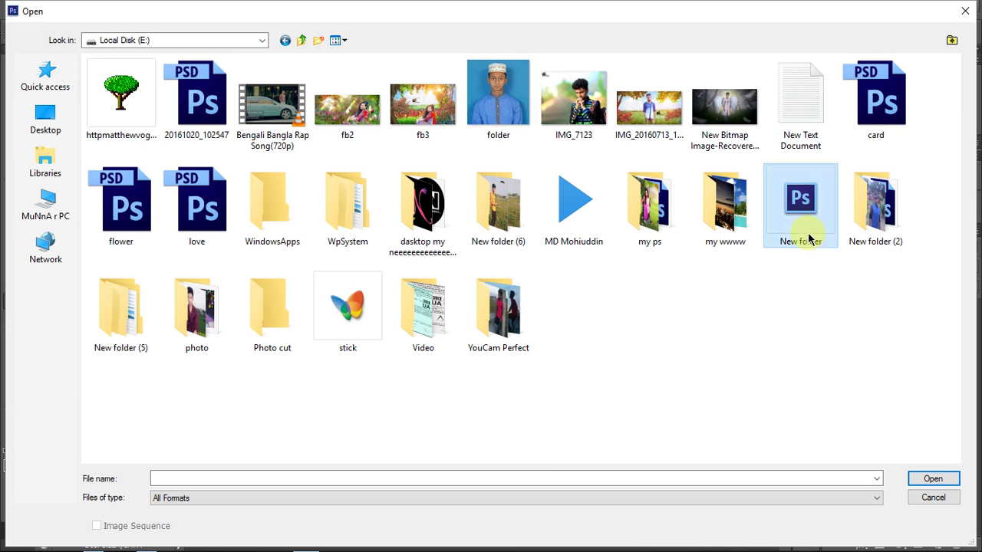
double_click(196, 98)
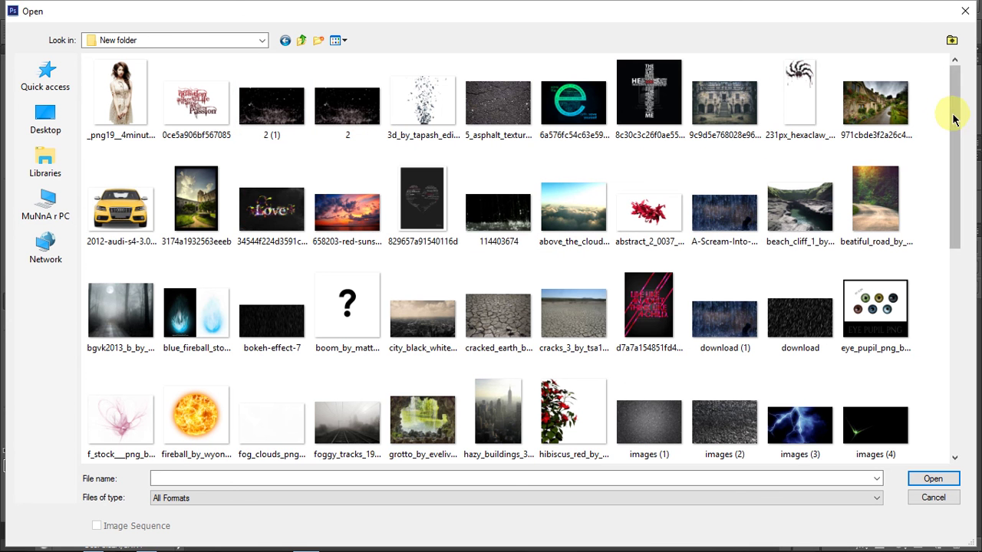
drag(955, 116, 949, 325)
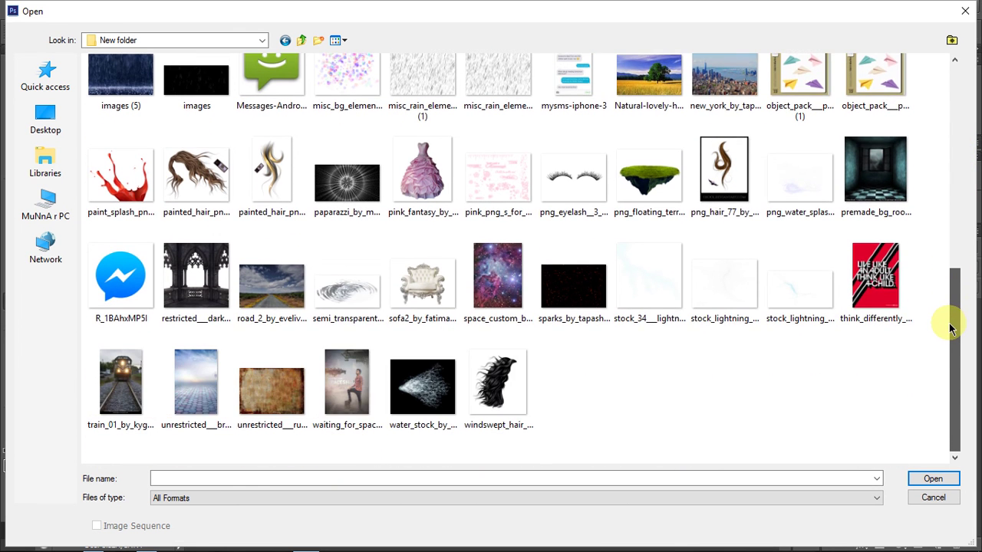
drag(951, 336, 958, 99)
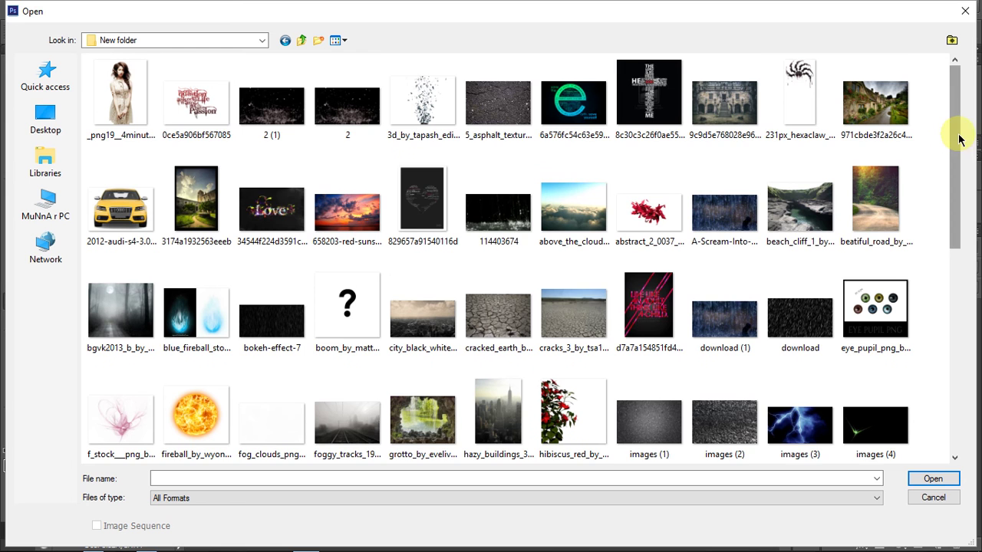
mouse_move(958, 138)
mouse_down()
mouse_move(957, 146)
mouse_move(951, 87)
mouse_up()
double_click(582, 104)
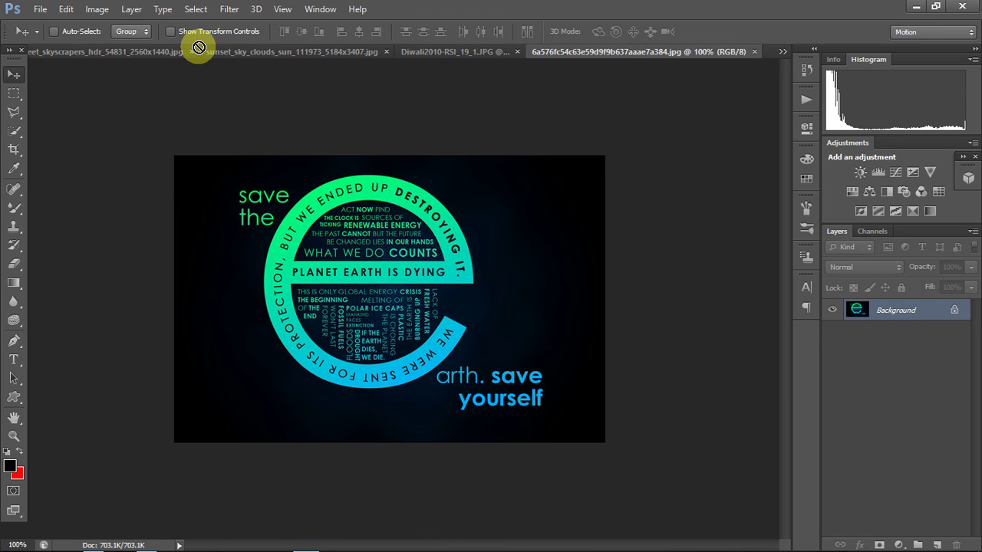
- Switch to the Manhattan skyscrapers document and close it
click(47, 52)
drag(208, 77, 211, 76)
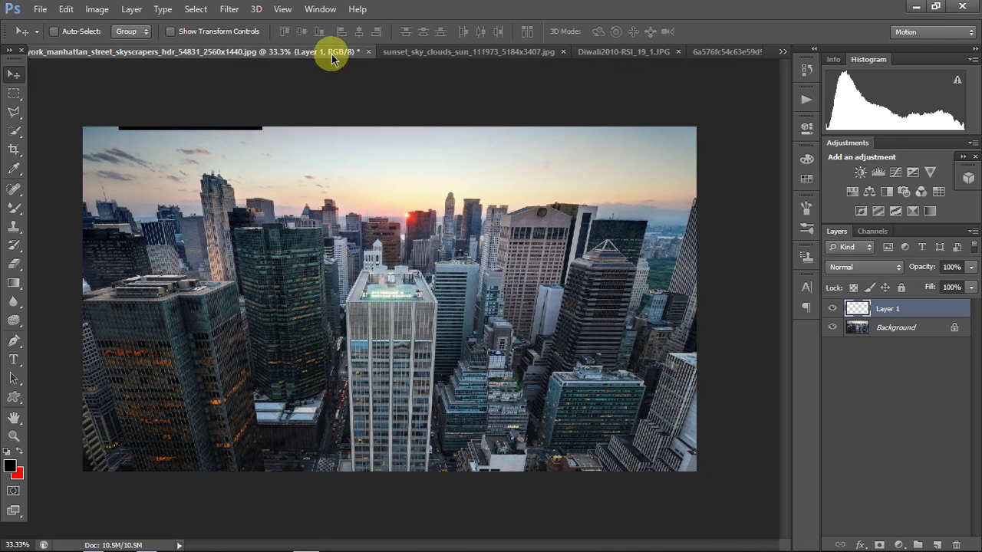
click(368, 51)
- Discard the skyscrapers changes and paste the earth logo into the composite's top-left
click(508, 221)
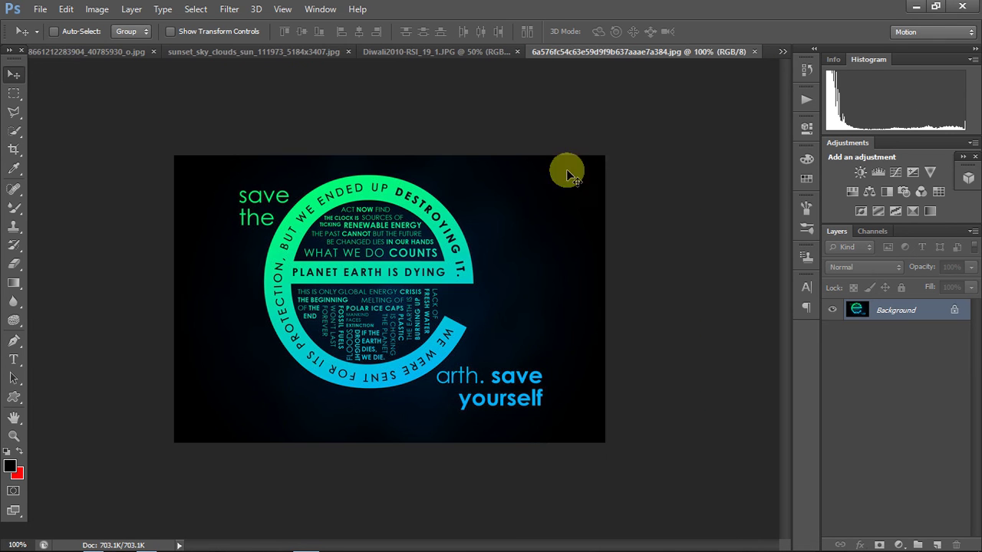
click(75, 53)
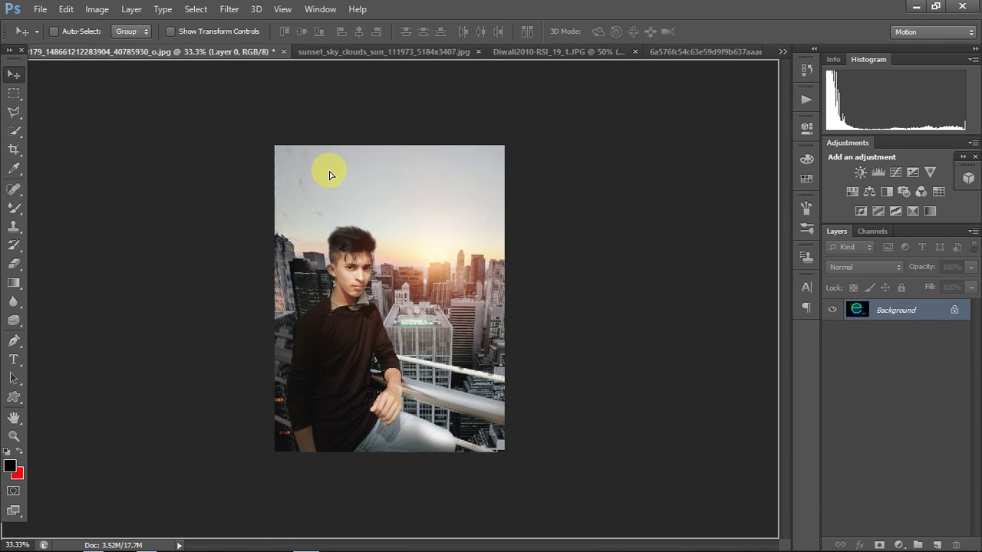
key(ctrl+v)
drag(334, 184, 376, 203)
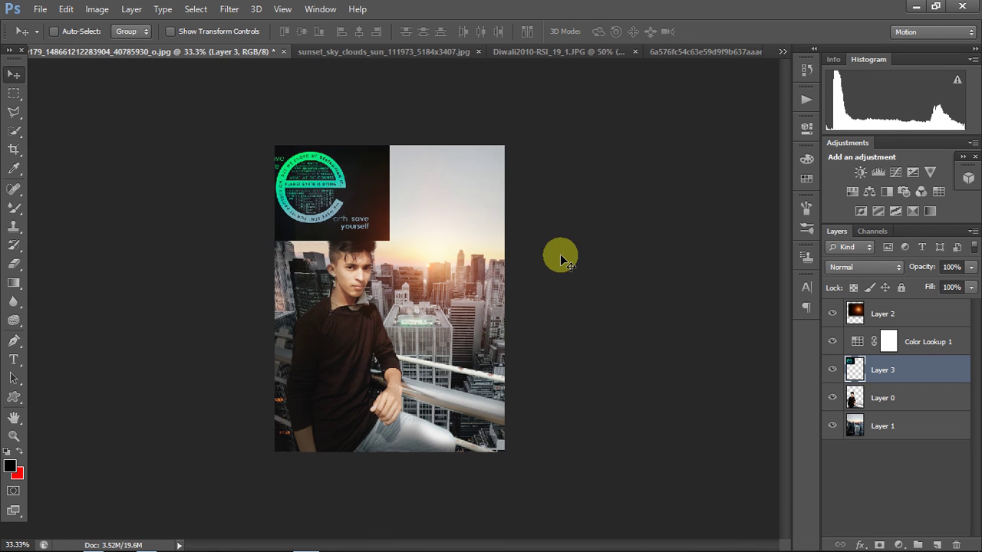
- Shrink the logo to about two-thirds, blend it in Screen and move it over the railing
key(ctrl+t)
mouse_move(384, 240)
mouse_down()
mouse_move(340, 213)
mouse_move(351, 199)
mouse_up()
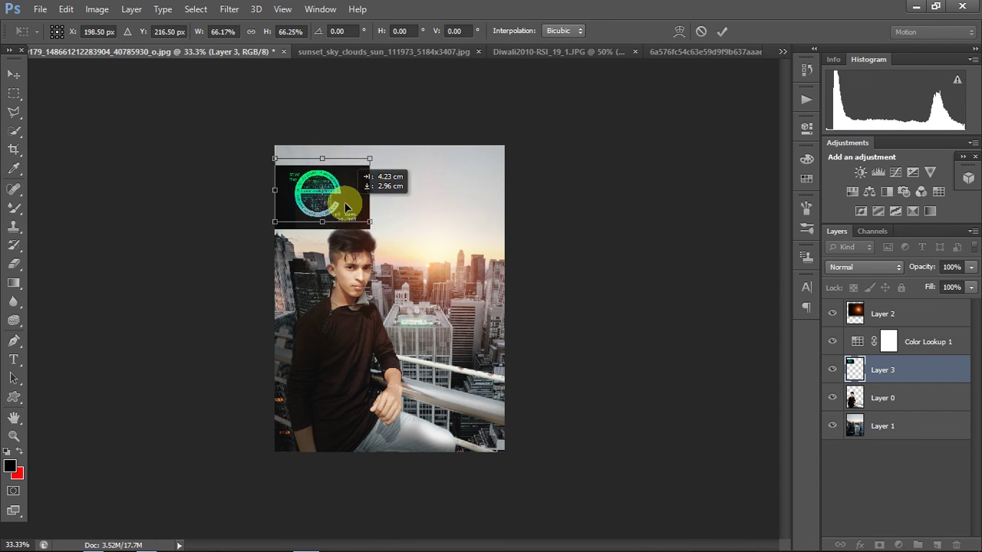
click(864, 267)
click(864, 267)
click(859, 107)
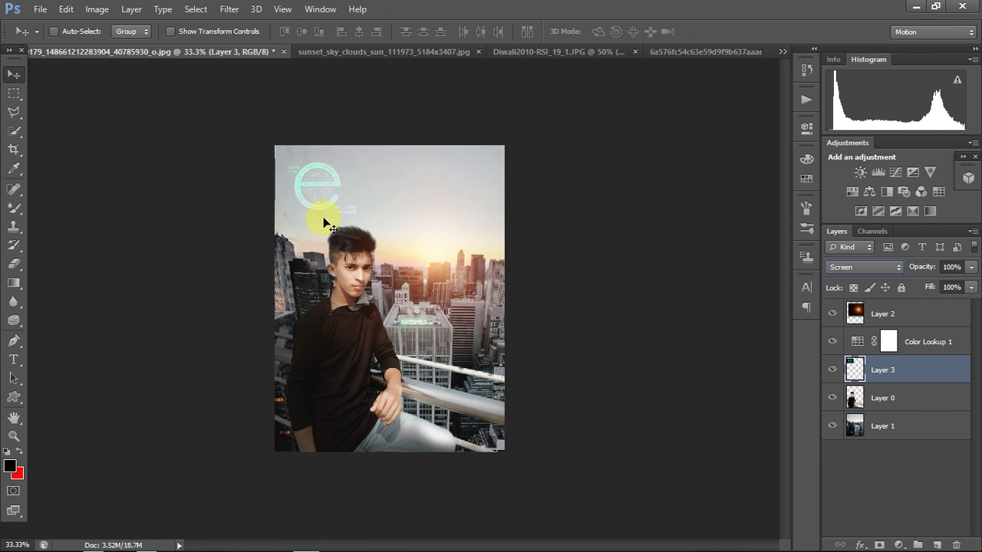
click(331, 185)
mouse_move(318, 176)
mouse_down()
mouse_move(472, 271)
mouse_move(483, 483)
mouse_up()
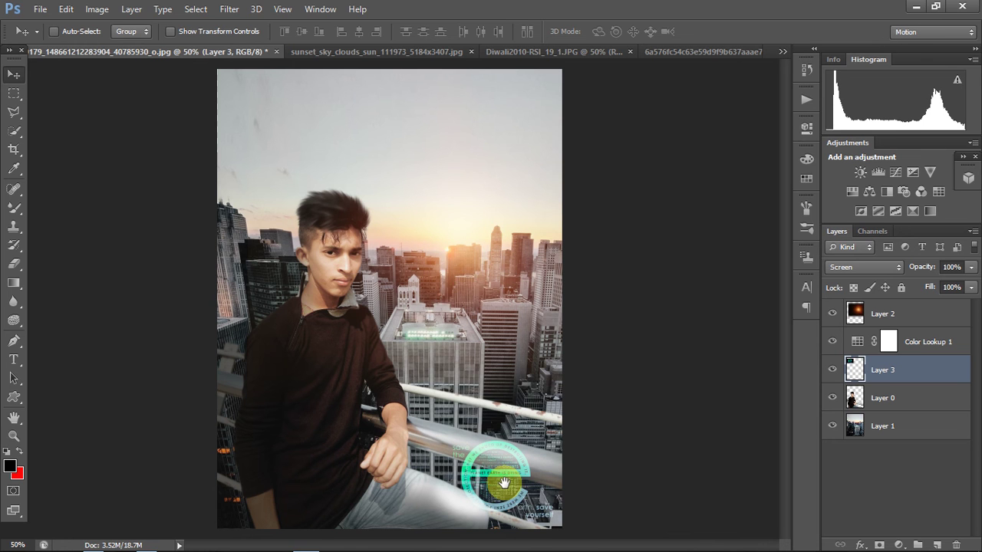
- Zoom out and delete the earth logo layer
key(ctrl+minus)
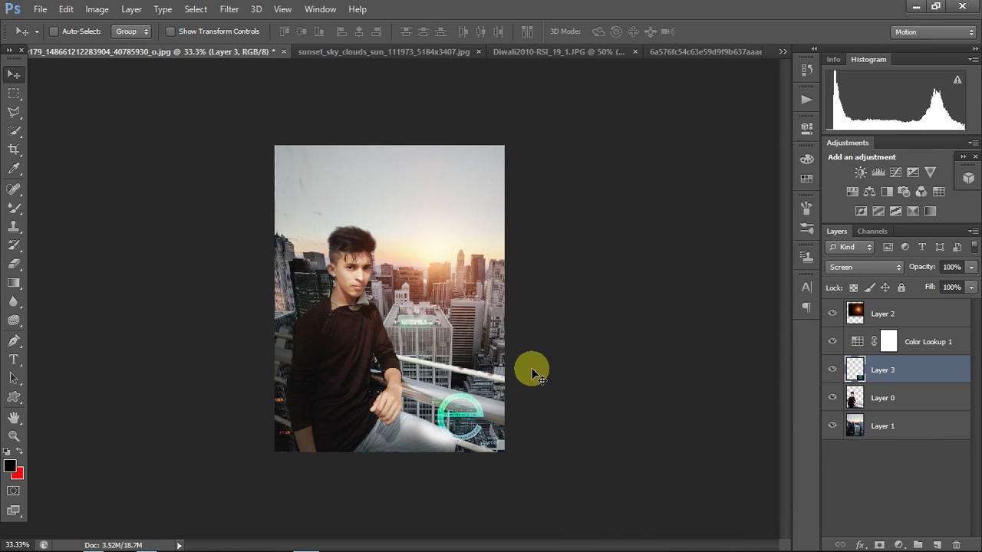
key(Delete)
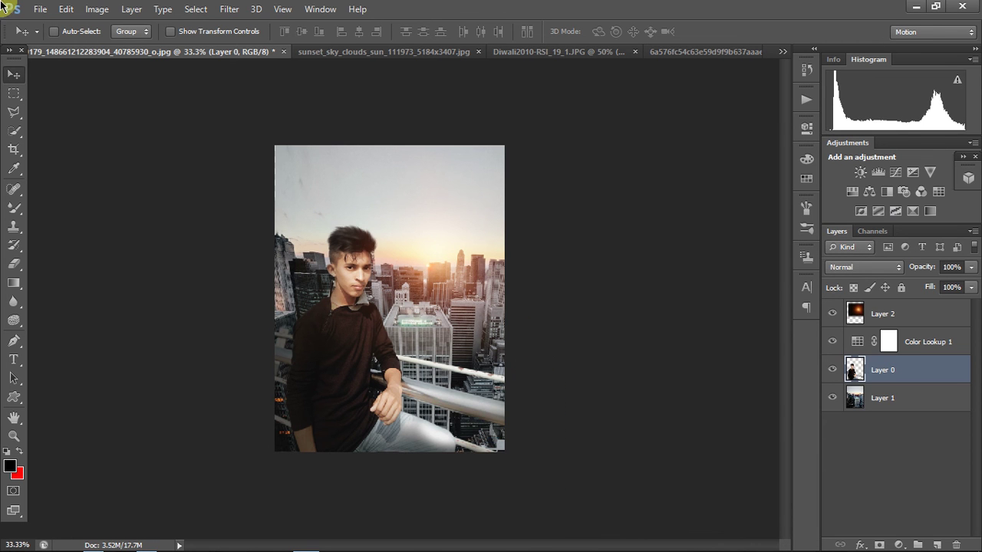
click(39, 10)
- Open the photography name-logo from the Desktop and drag it into the composite
click(58, 43)
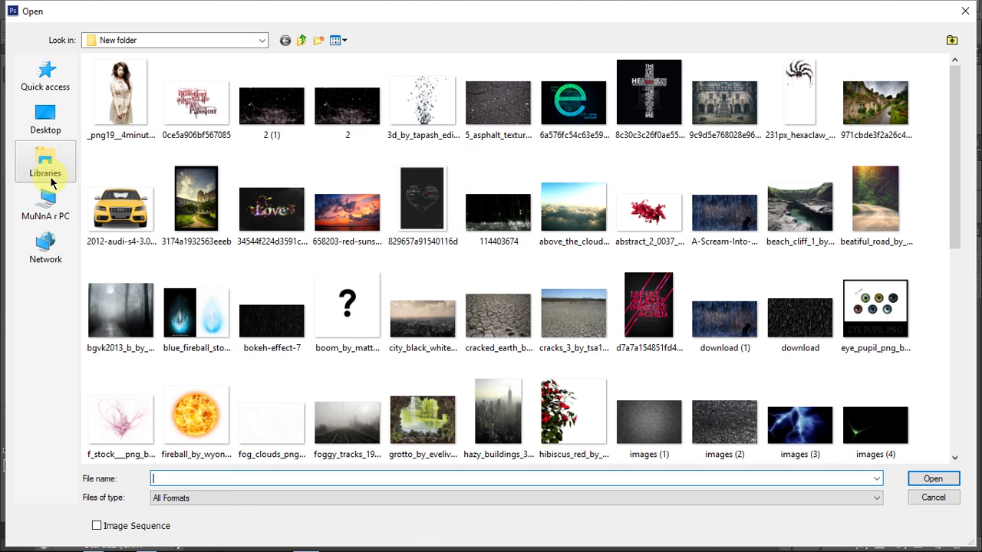
click(46, 203)
click(61, 132)
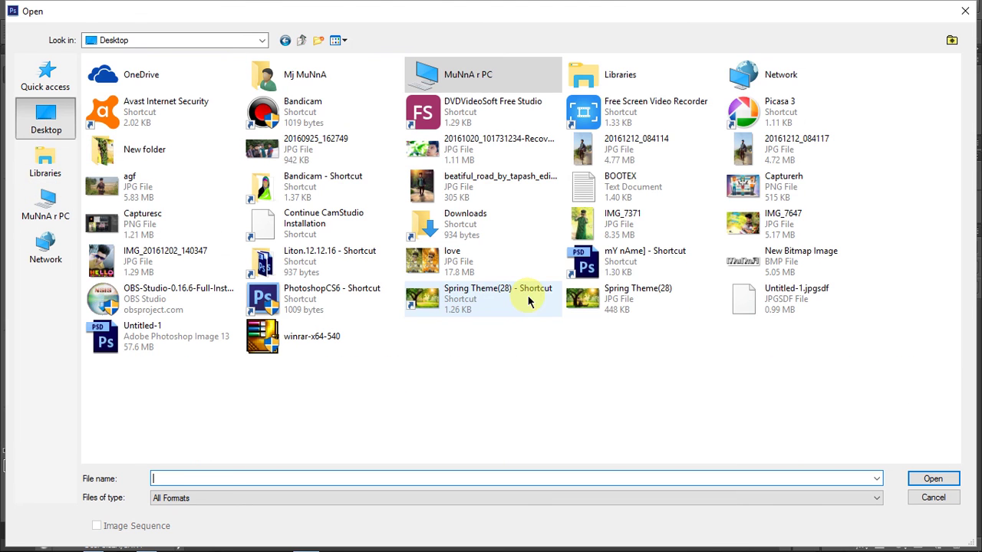
double_click(649, 258)
mouse_move(382, 228)
mouse_down()
mouse_move(49, 56)
mouse_move(322, 175)
mouse_up()
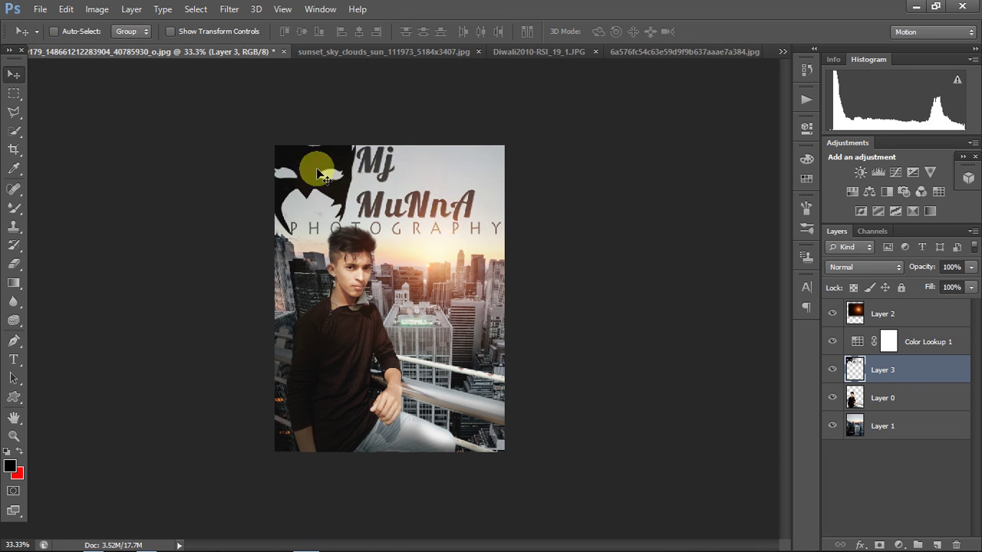
- Shrink the logo to about 46% in the top-left corner, then slightly smaller
key(ctrl+t)
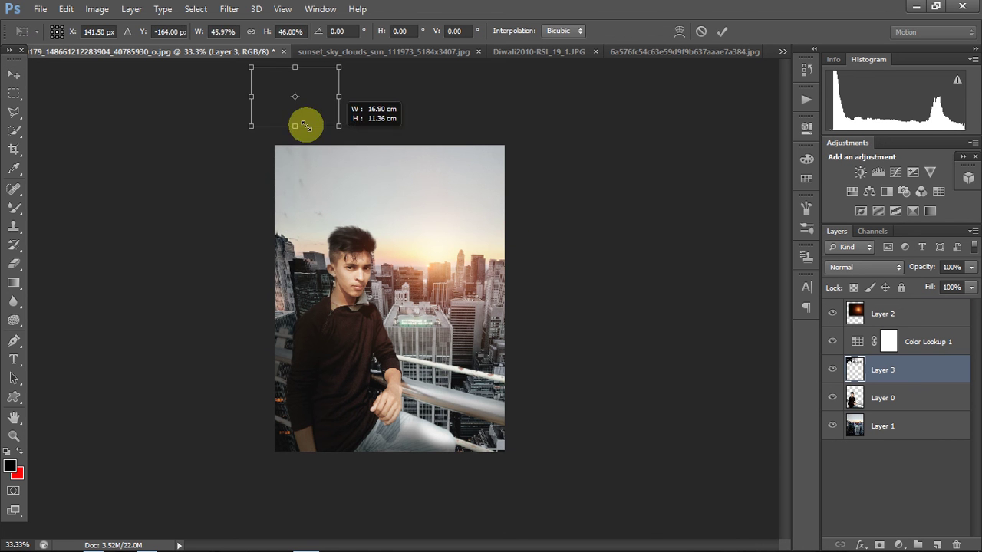
mouse_move(500, 234)
mouse_down()
mouse_move(292, 88)
mouse_move(328, 163)
mouse_move(319, 182)
mouse_up()
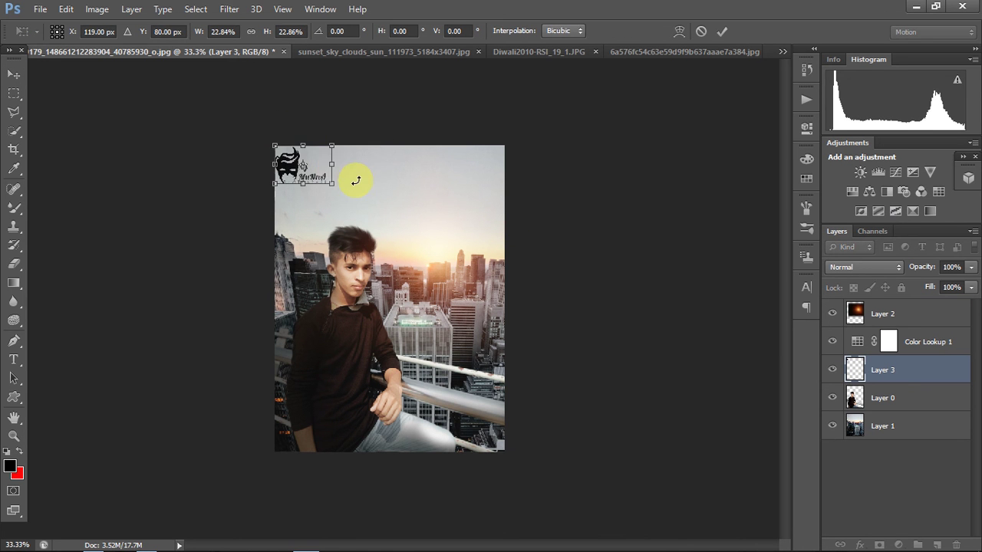
key(Return)
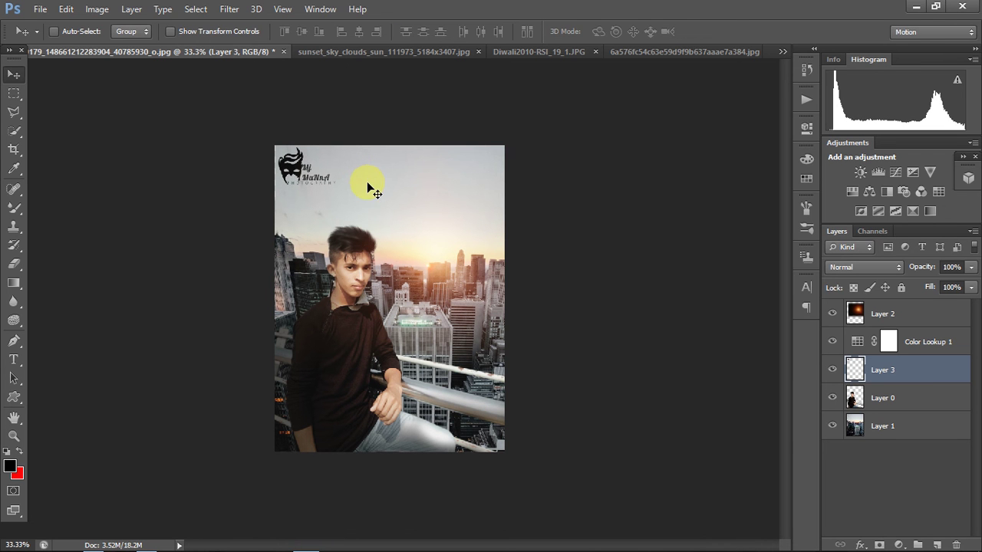
key(ctrl+t)
drag(334, 181, 325, 175)
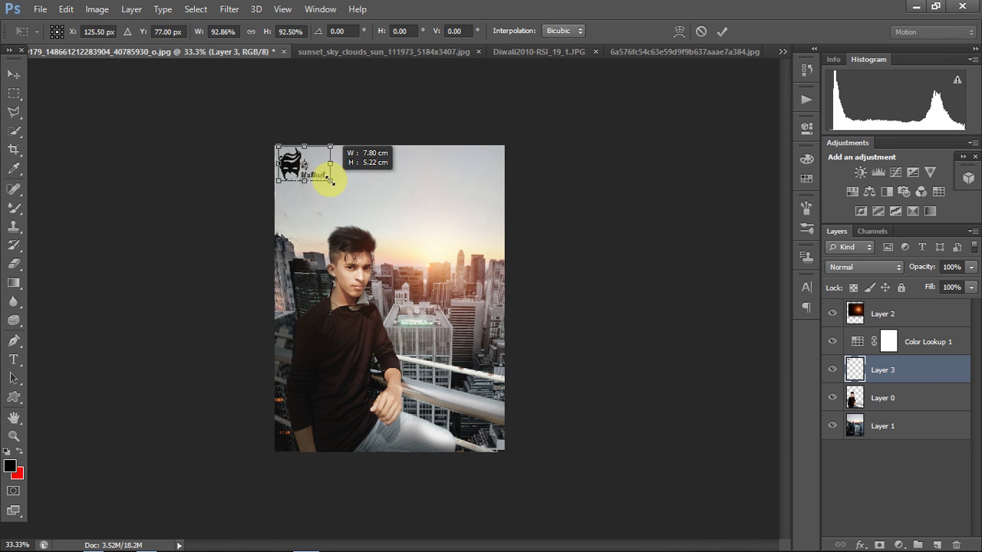
key(Return)
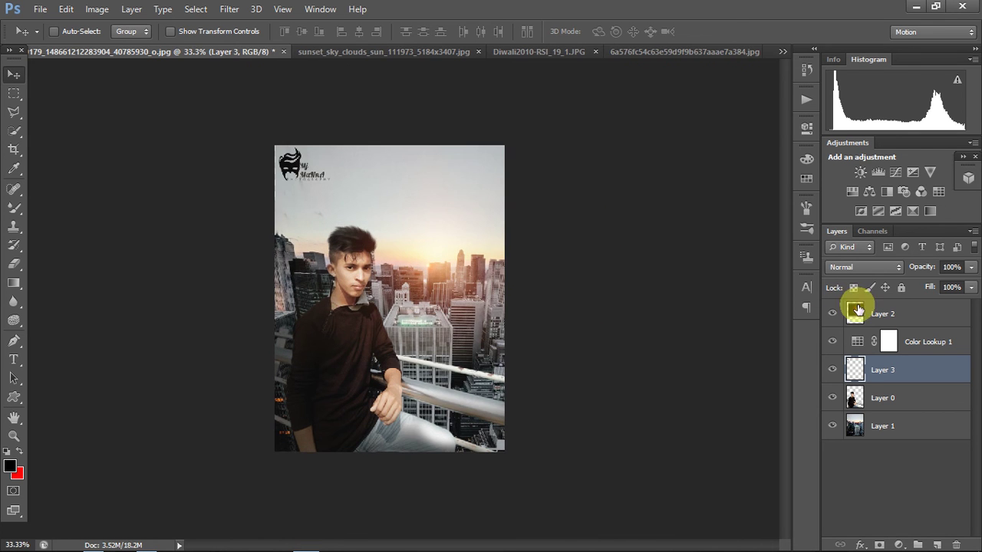
- Add a Color Lookup layer using FallColors.look and lower its fill to 33%
click(937, 191)
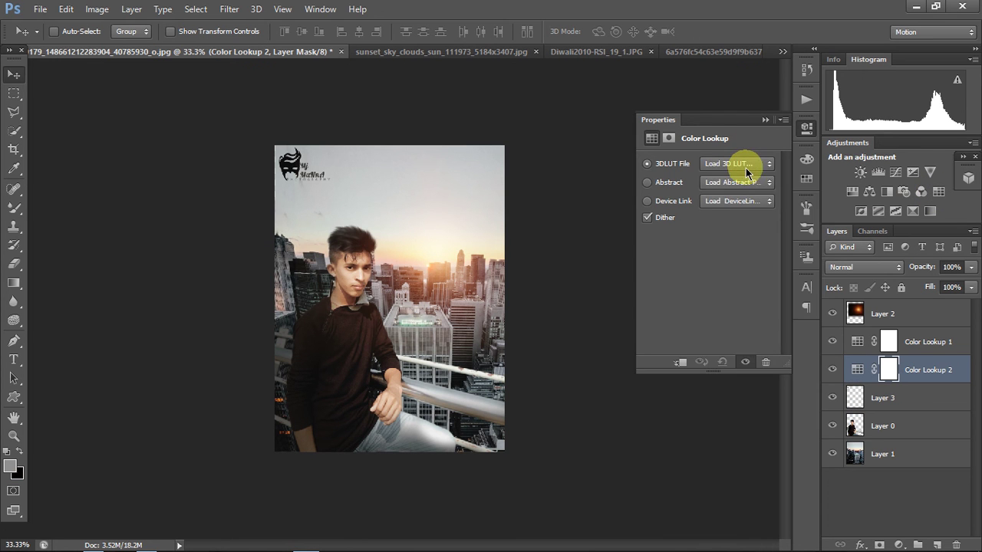
click(740, 164)
click(750, 345)
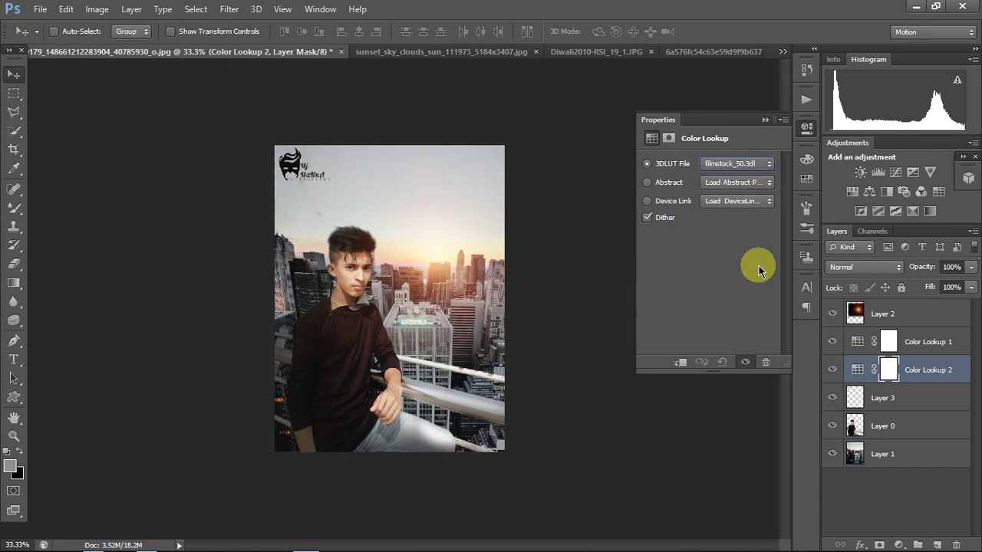
click(761, 164)
click(748, 330)
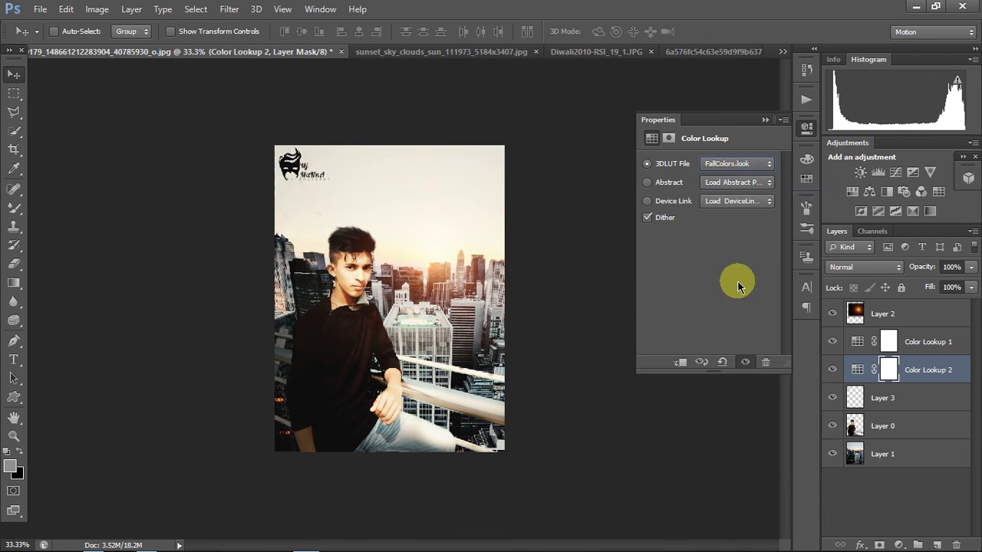
click(748, 166)
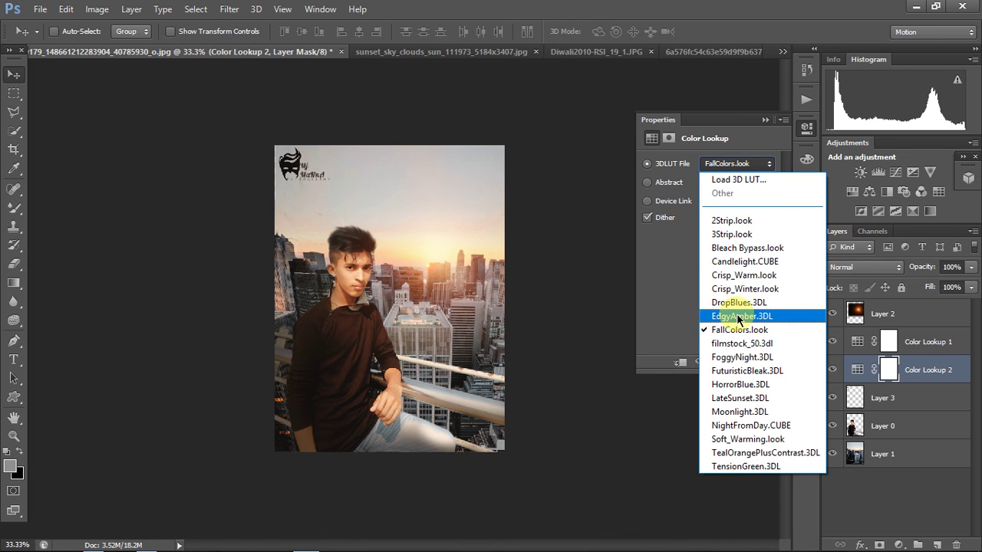
click(806, 131)
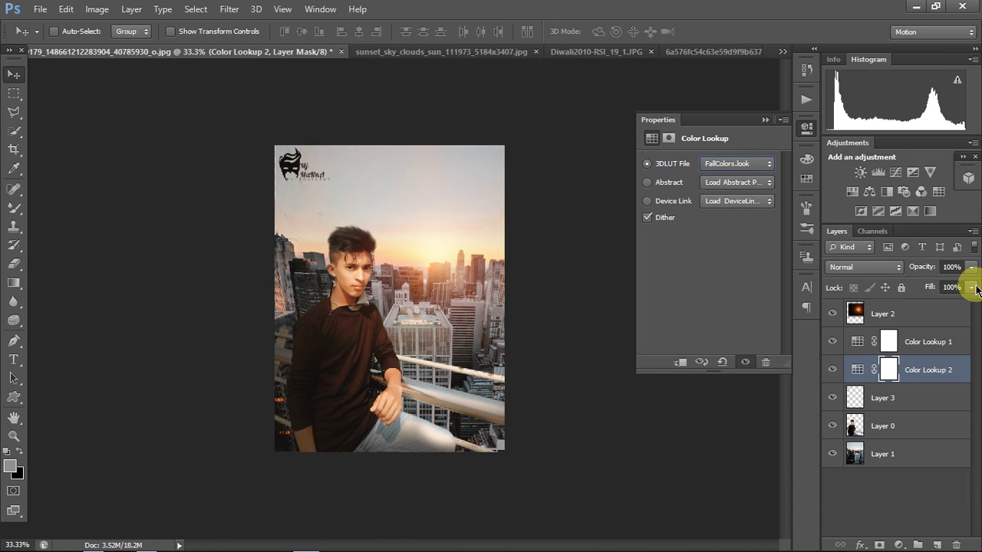
click(973, 288)
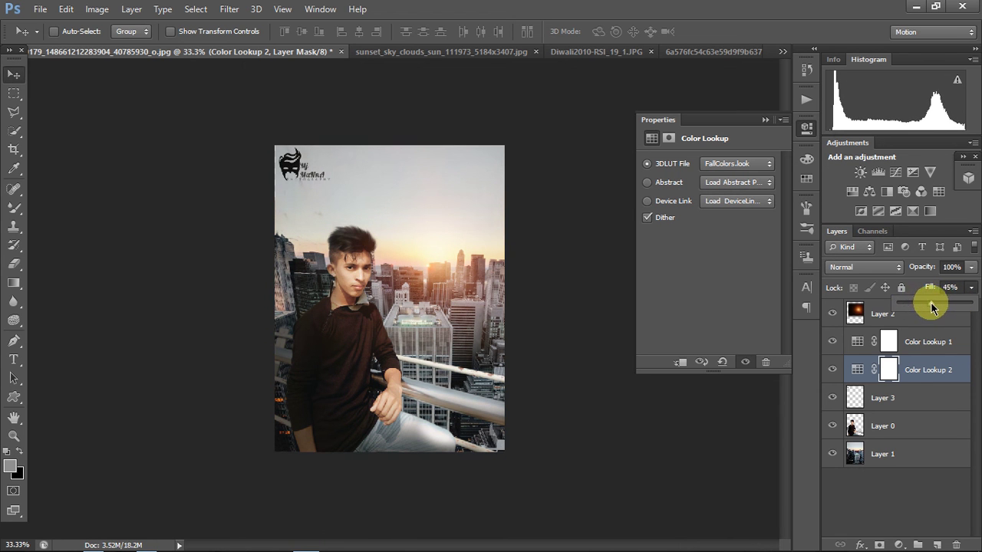
click(806, 128)
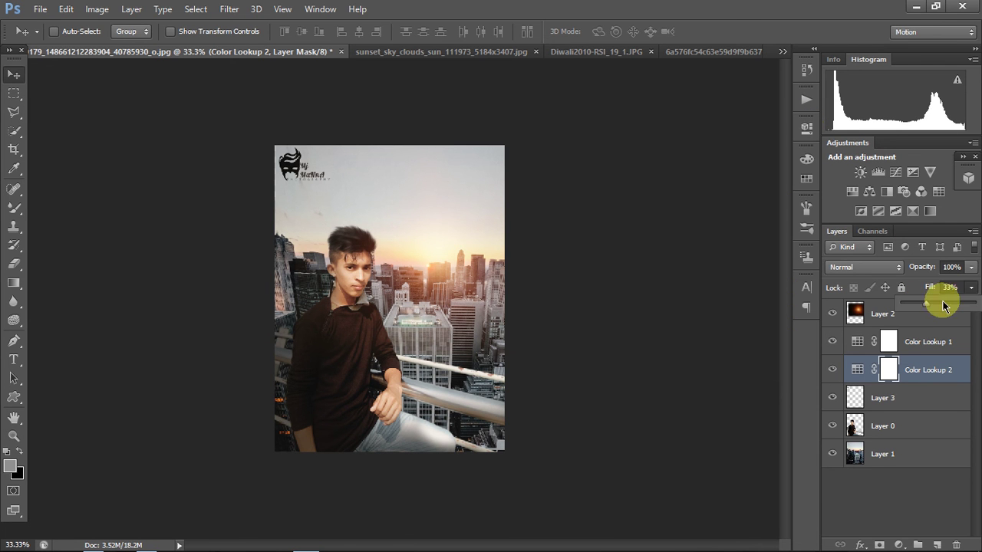
- Lower Layer 0's saturation to -23 with Hue/Saturation
click(882, 424)
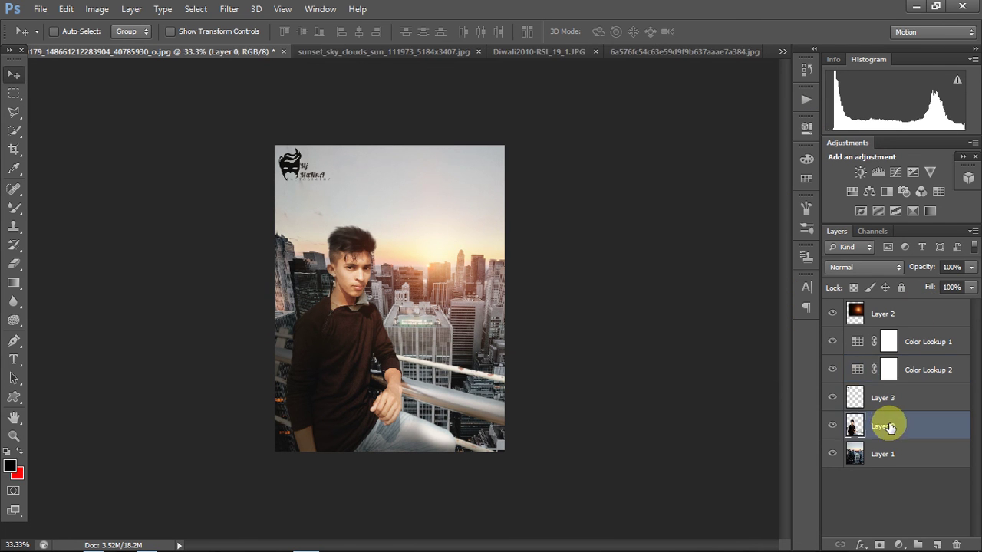
key(ctrl+u)
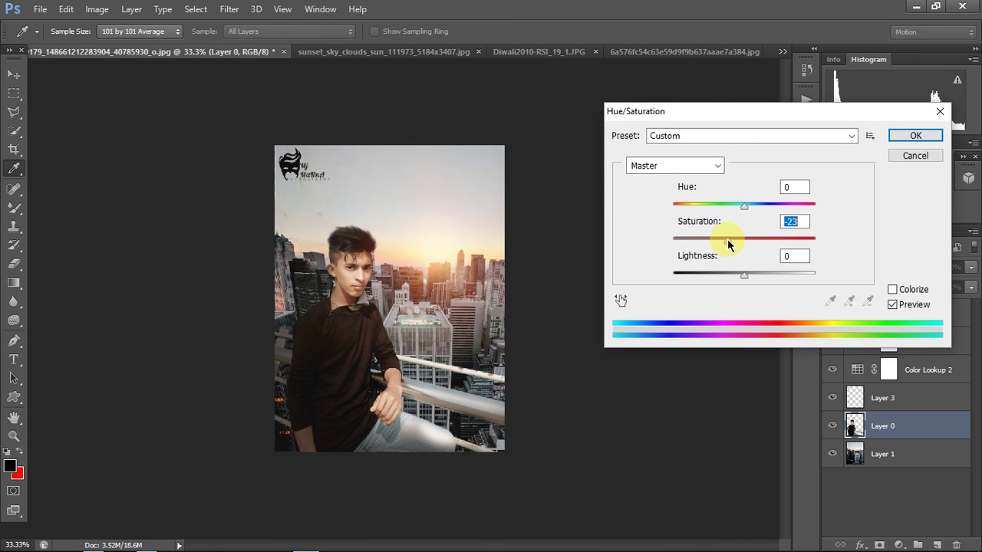
click(893, 135)
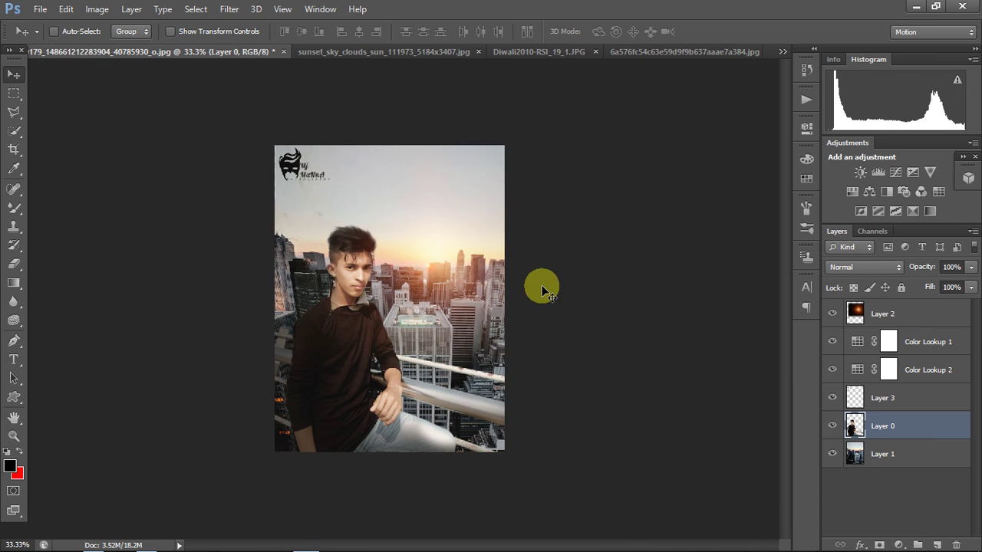
key(ctrl+plus)
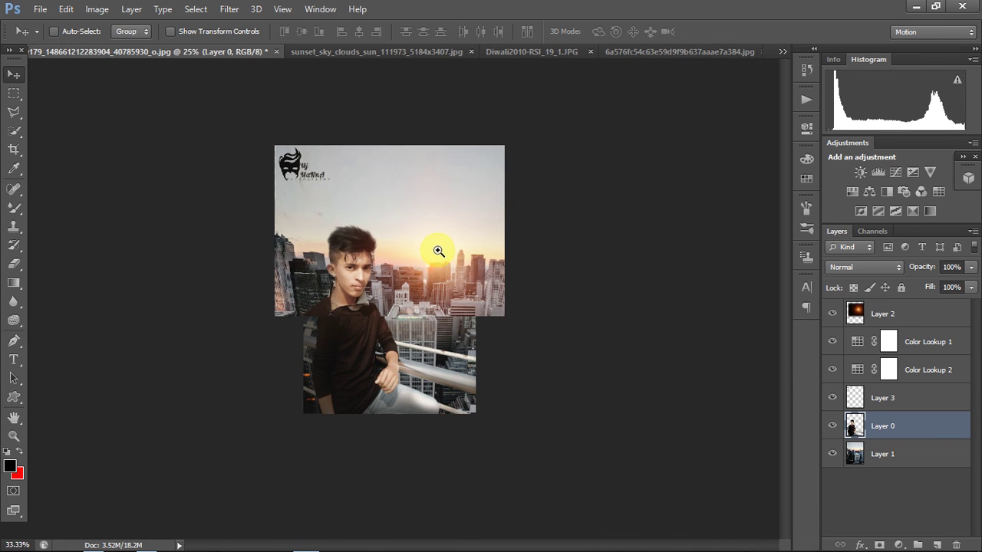
key(ctrl+minus)
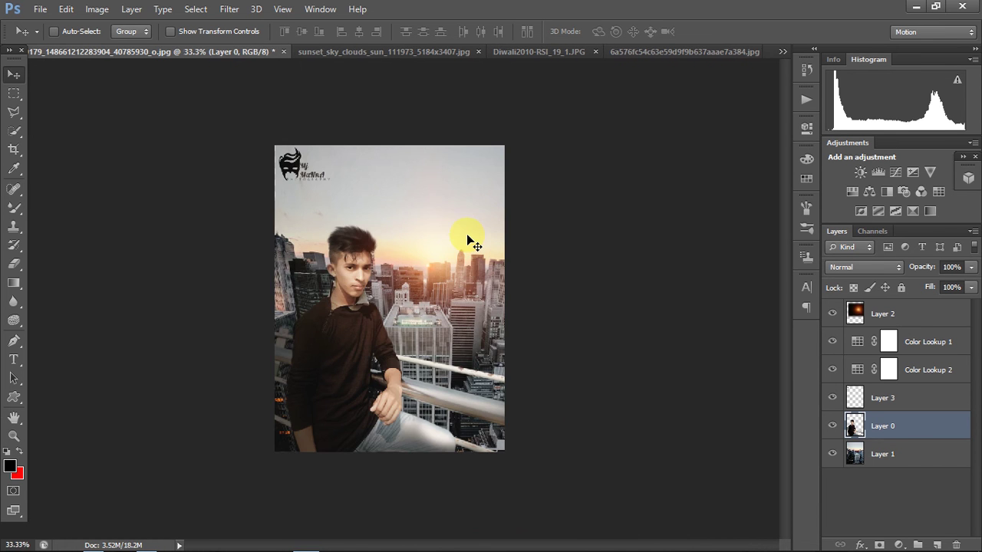
- Add a Levels layer with black input 7 and white input 233
click(878, 172)
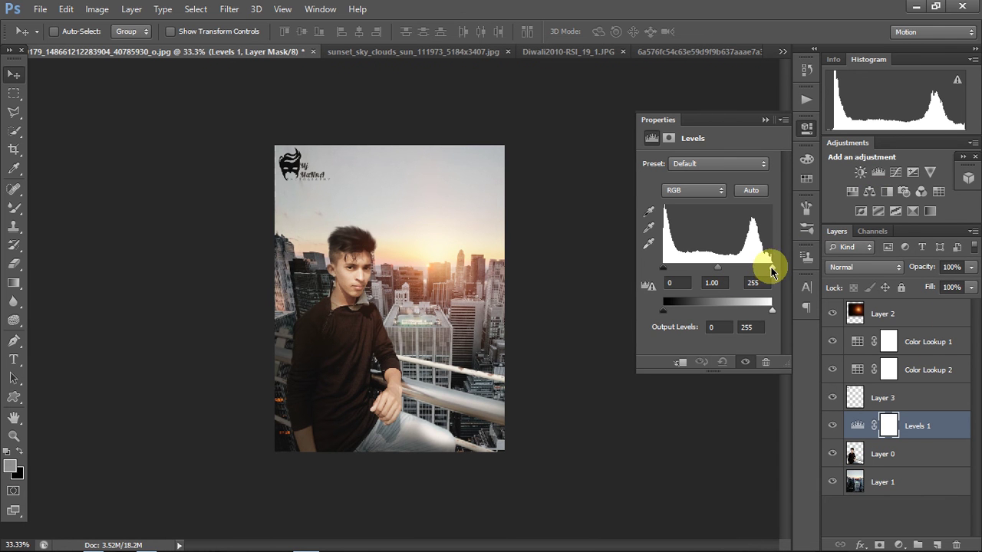
drag(772, 268, 761, 267)
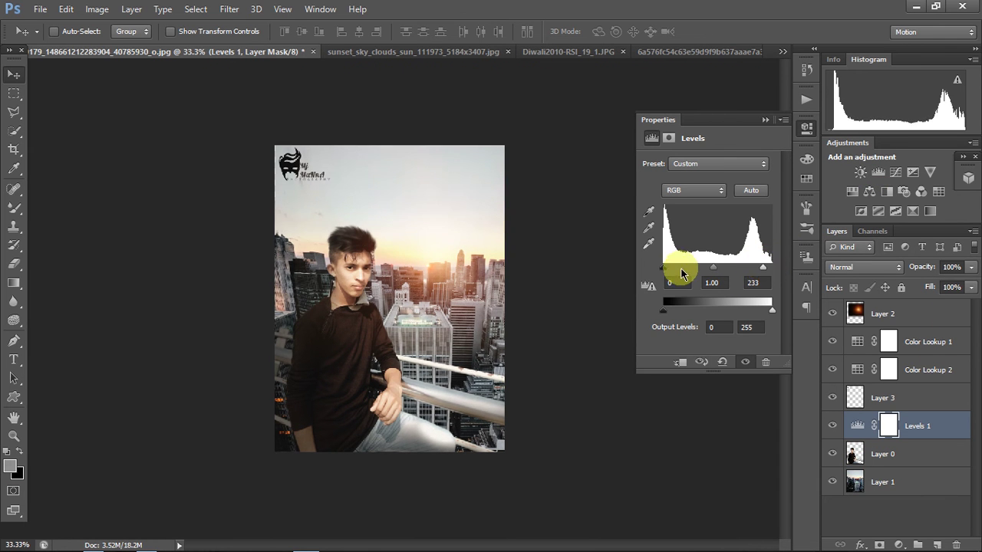
drag(663, 268, 667, 268)
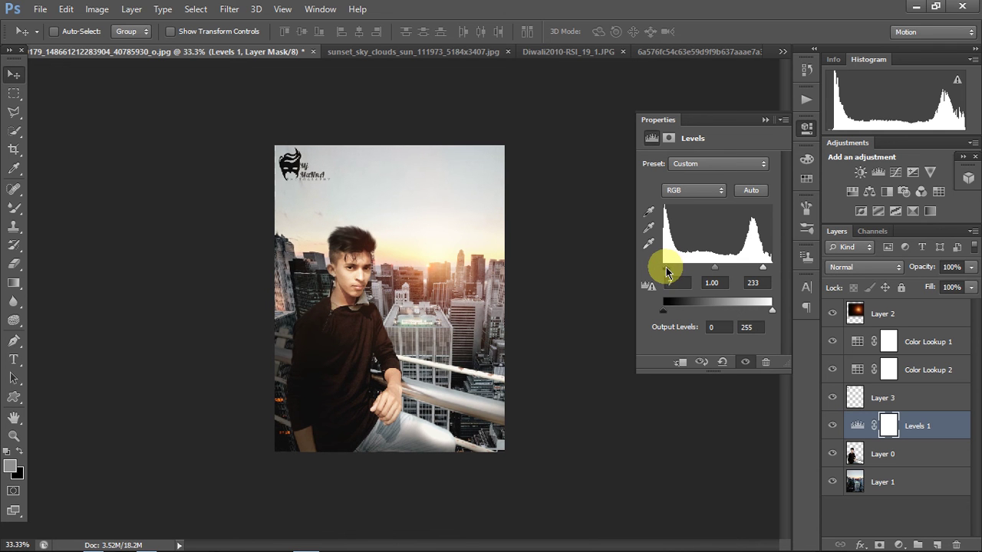
click(806, 130)
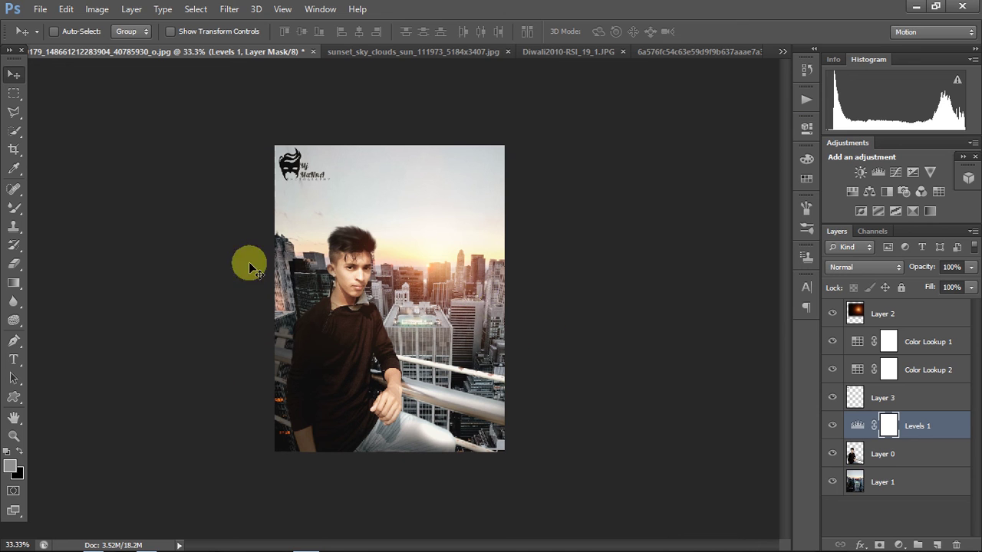
- Save As JPEG into the Desktop folder, accepting the default JPEG quality options
key(ctrl+shift+s)
click(592, 374)
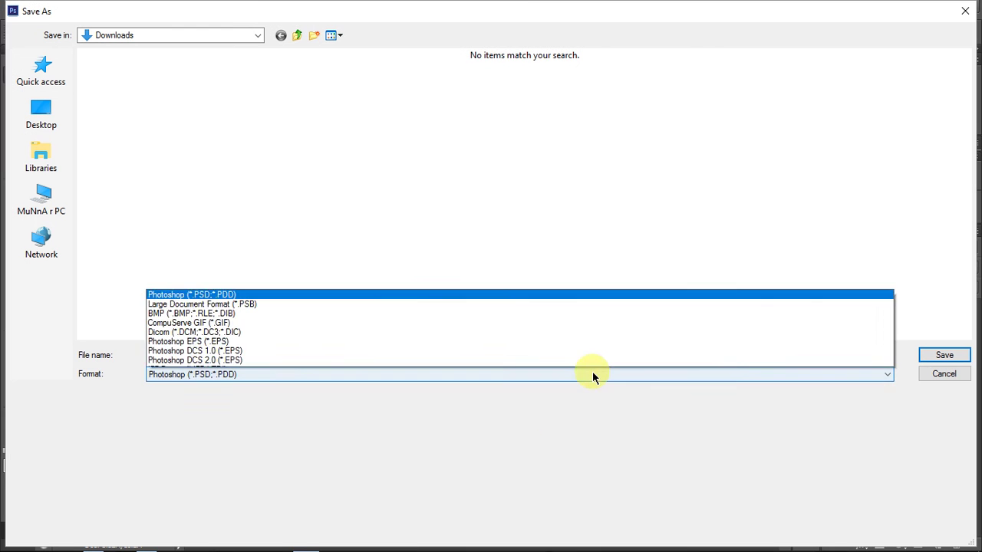
click(407, 244)
click(52, 121)
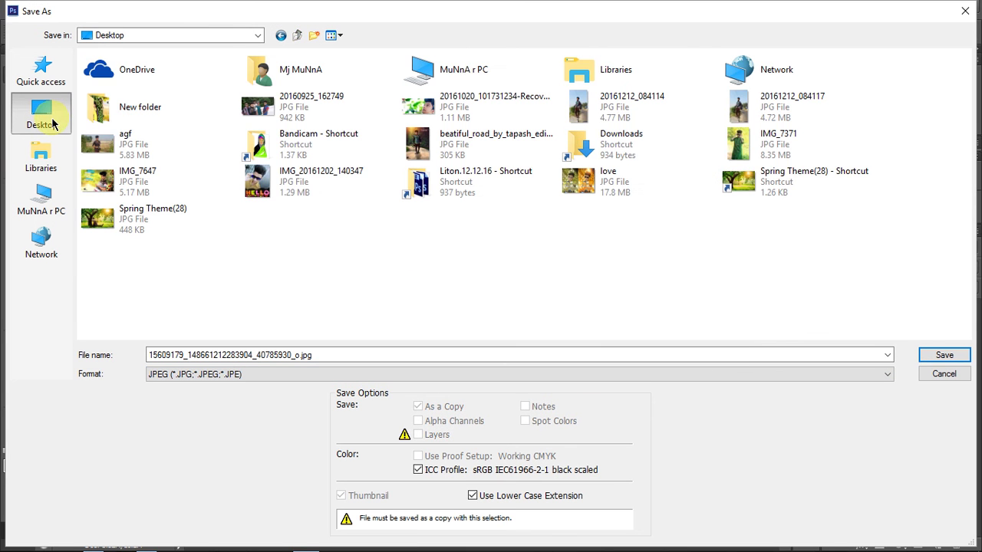
click(960, 356)
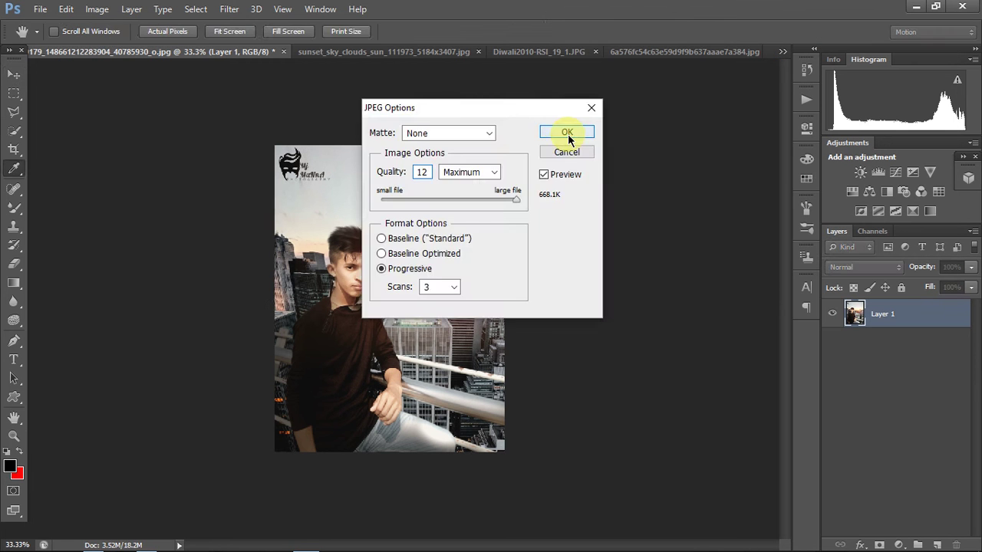
click(565, 132)
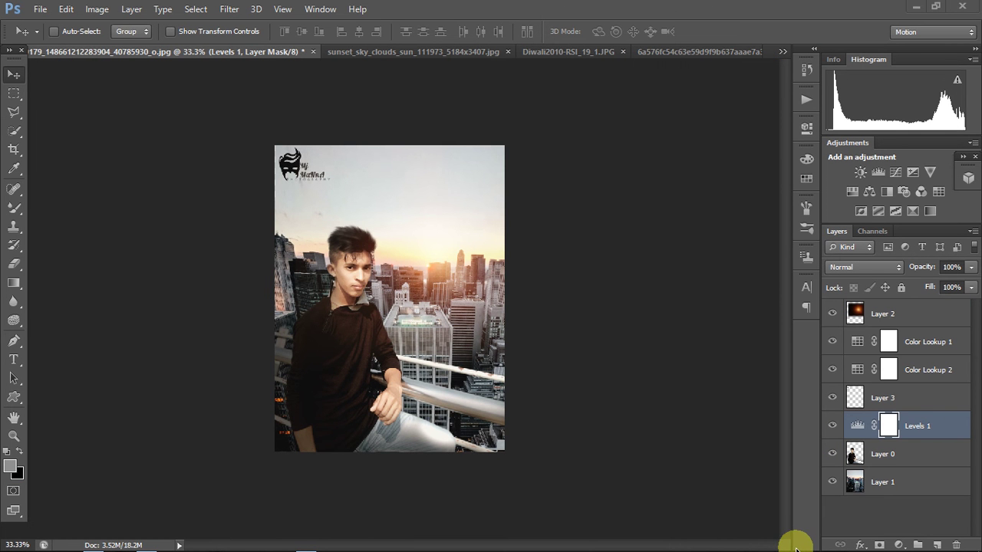